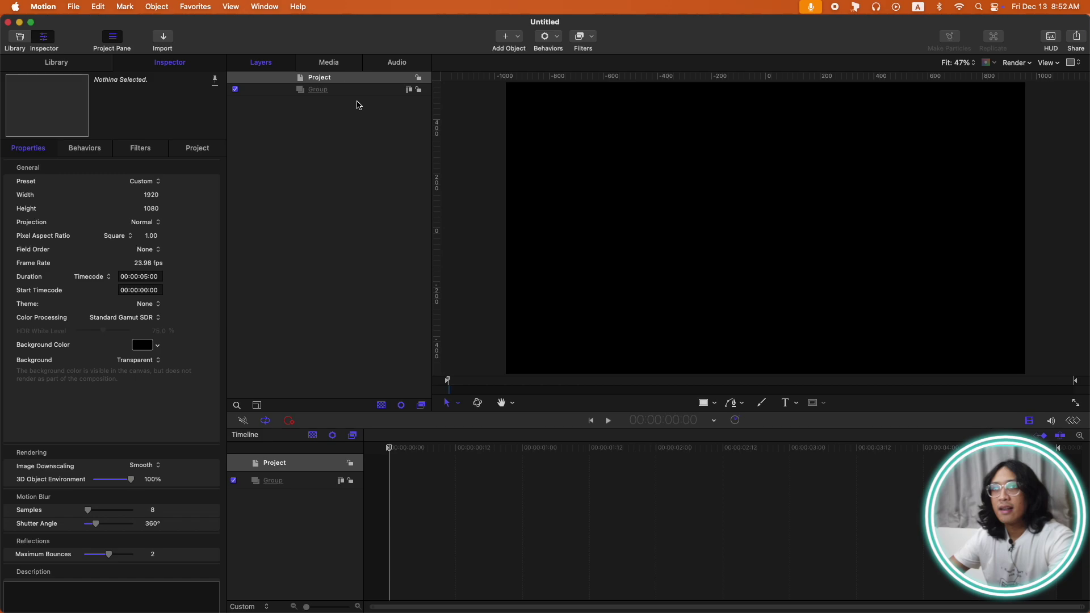
# Import the Test3 clip into the empty project and rename the group holding it SRC
pyautogui.click(434, 46)
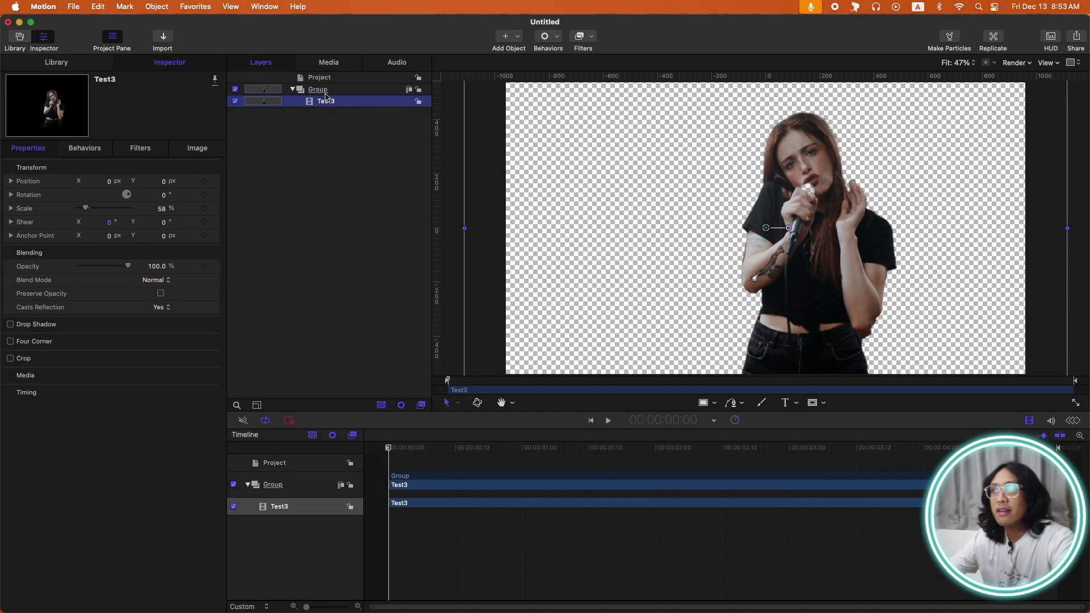
pyautogui.click(319, 90)
pyautogui.click(340, 89)
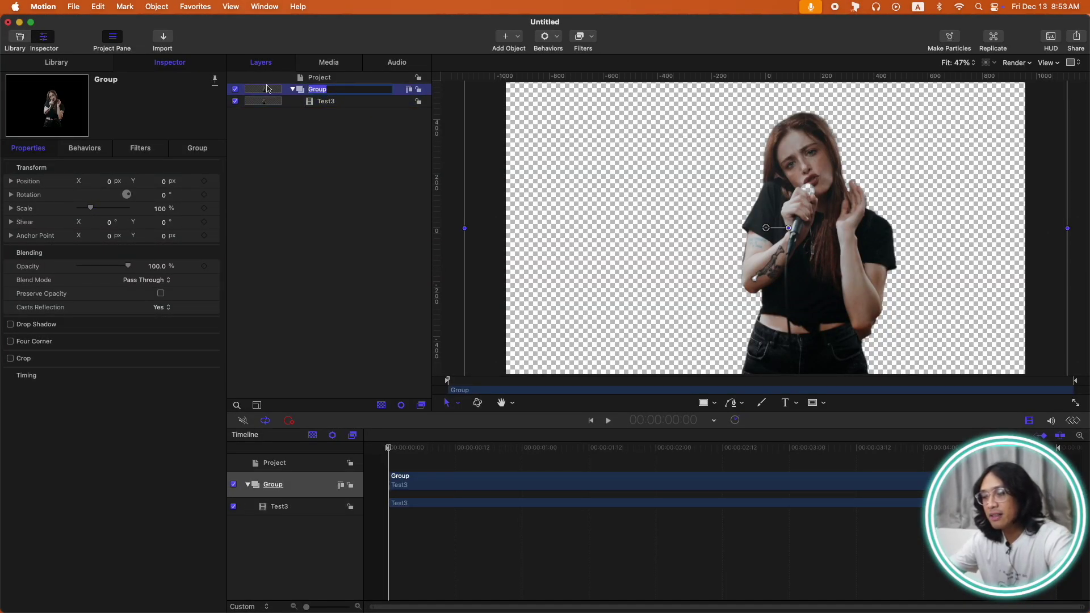
pyautogui.write('SRC')
pyautogui.press('Return')
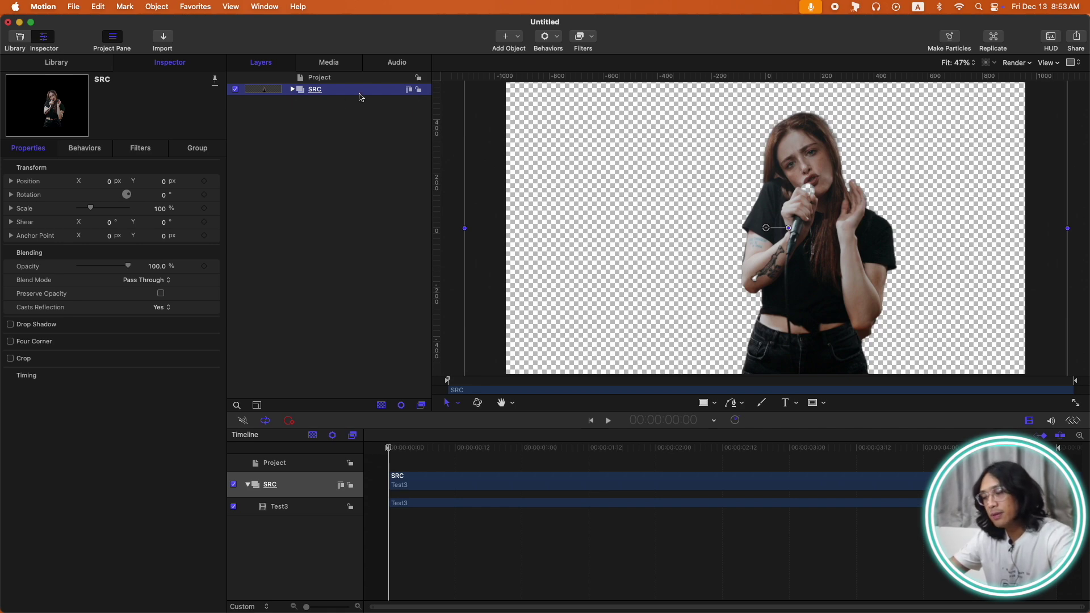
# Create a new group above SRC and name it PENCIL
pyautogui.press('super+shift+n')
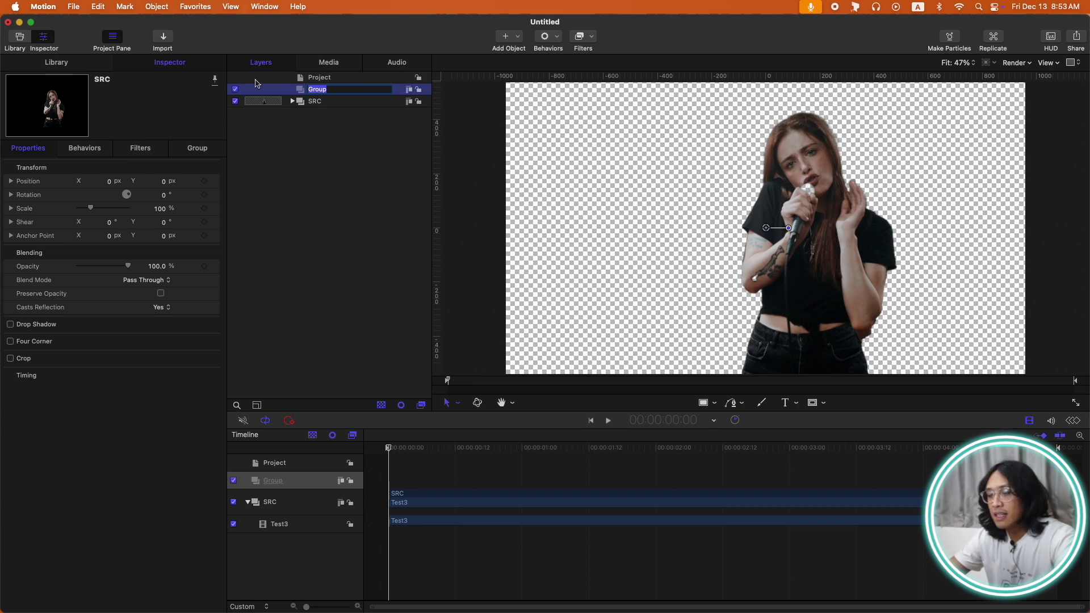
pyautogui.write('PENCIL')
pyautogui.press('Return')
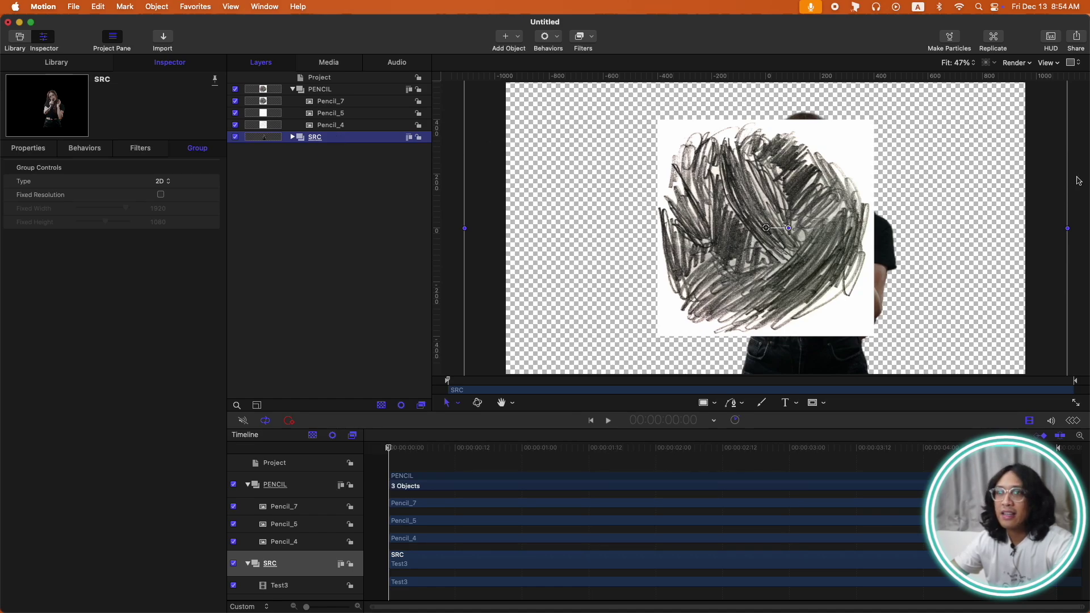
# Hide the SRC group and move the Pencil_4 image to an X position of about -522 px
pyautogui.hotkey('ctrl', 't')
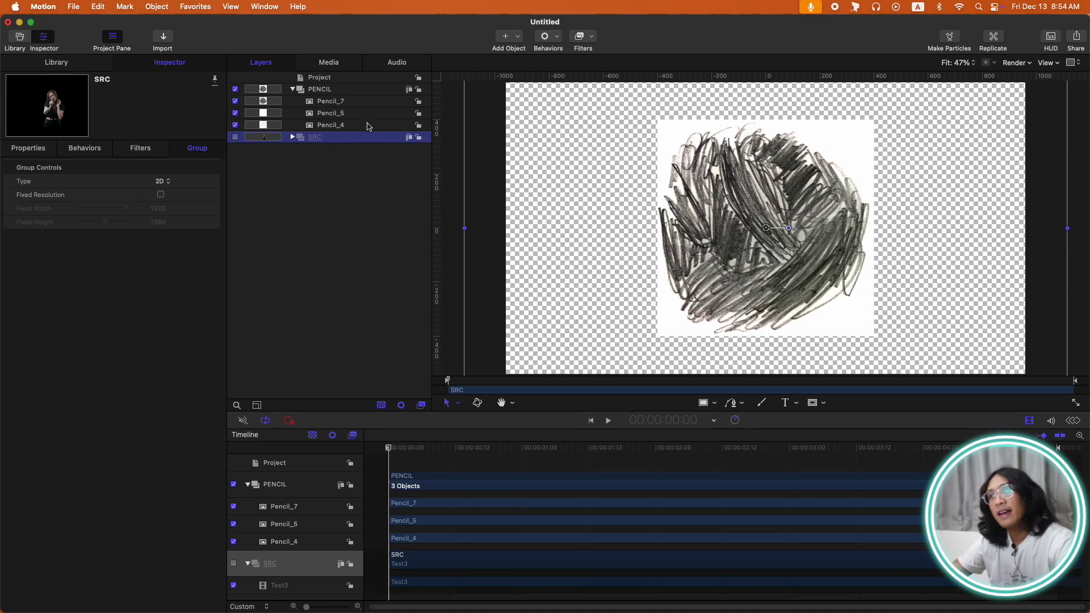
pyautogui.click(343, 126)
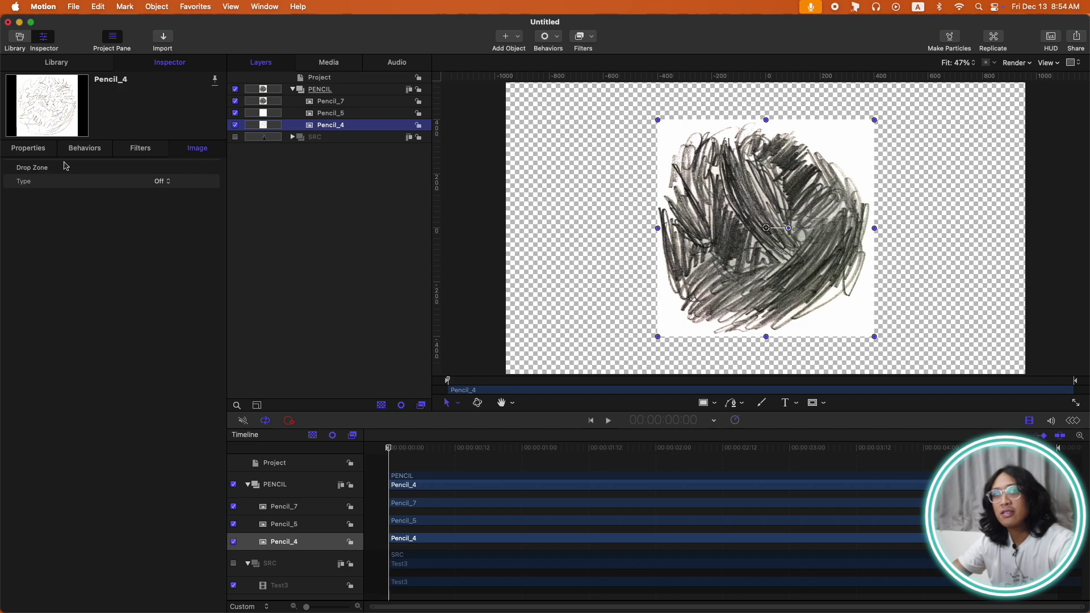
pyautogui.click(28, 147)
pyautogui.moveTo(102, 181); pyautogui.dragTo(68, 181)
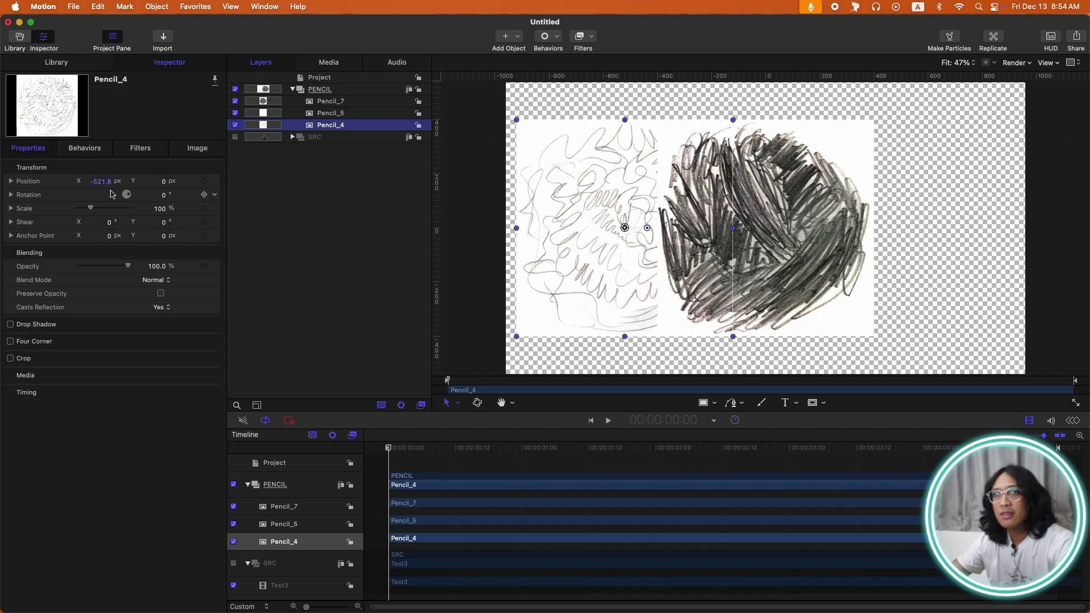
# Set the Pencil_5 image's X position to 671 px, on the other side of Pencil_7
pyautogui.click(332, 113)
pyautogui.click(103, 181)
pyautogui.write('640')
pyautogui.press('Return')
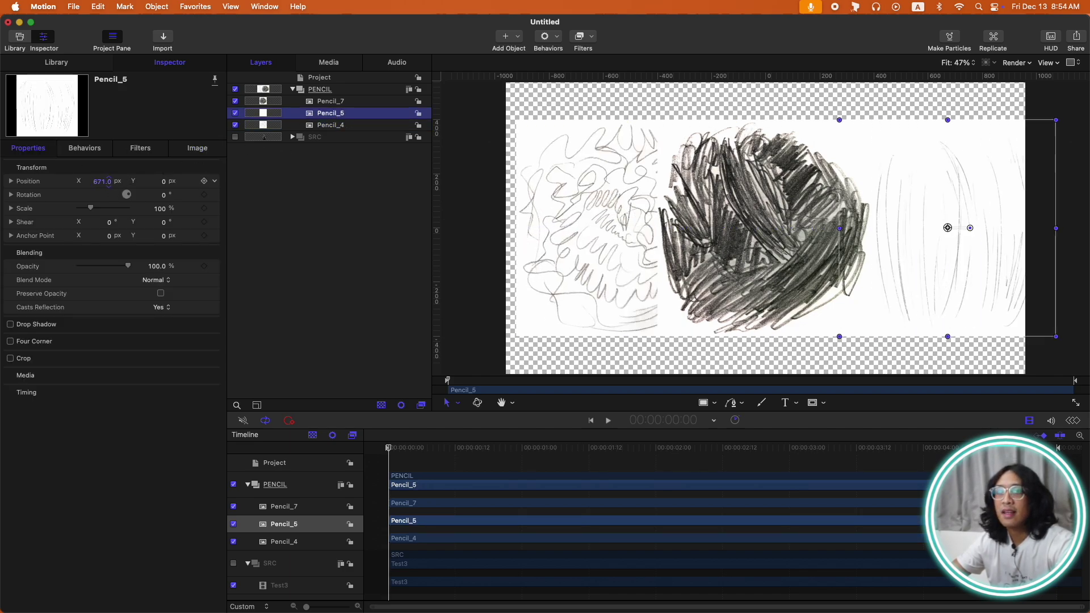
# Apply the Luma Keyer filter to Pencil_4, Pencil_5 and Pencil_7 at once
pyautogui.click(328, 126)
pyautogui.keyDown('shift'); pyautogui.click(338, 104); pyautogui.keyUp('shift')
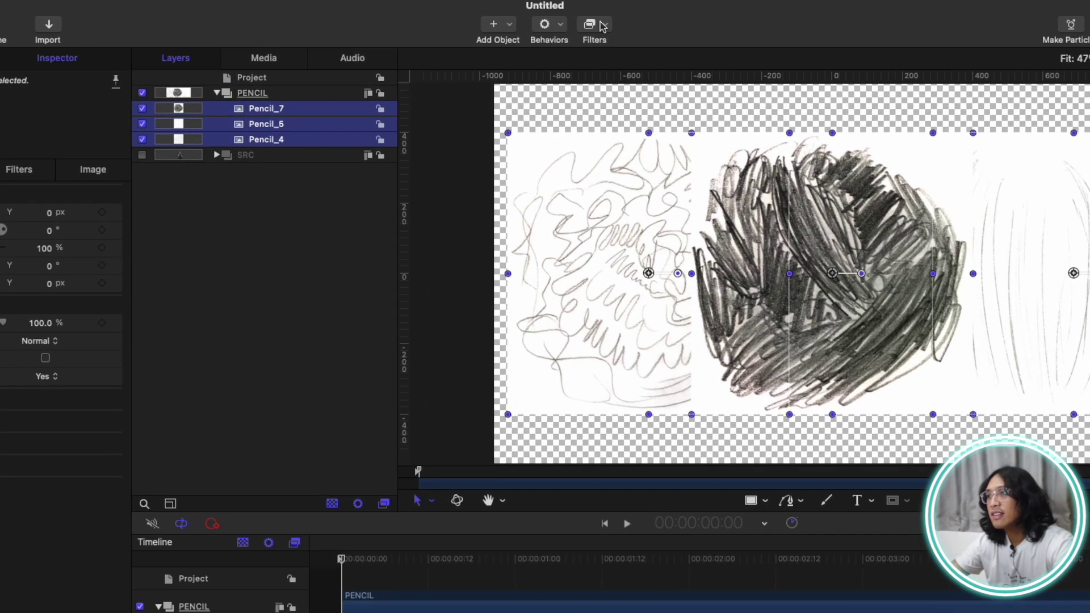
pyautogui.click(591, 37)
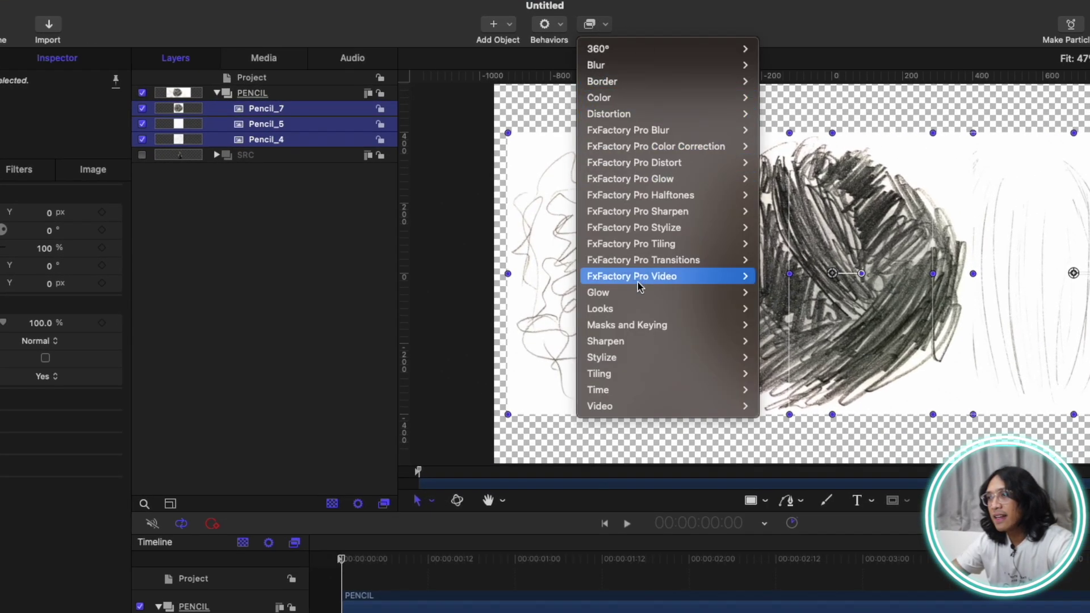
pyautogui.moveTo(654, 332)
pyautogui.click(818, 344)
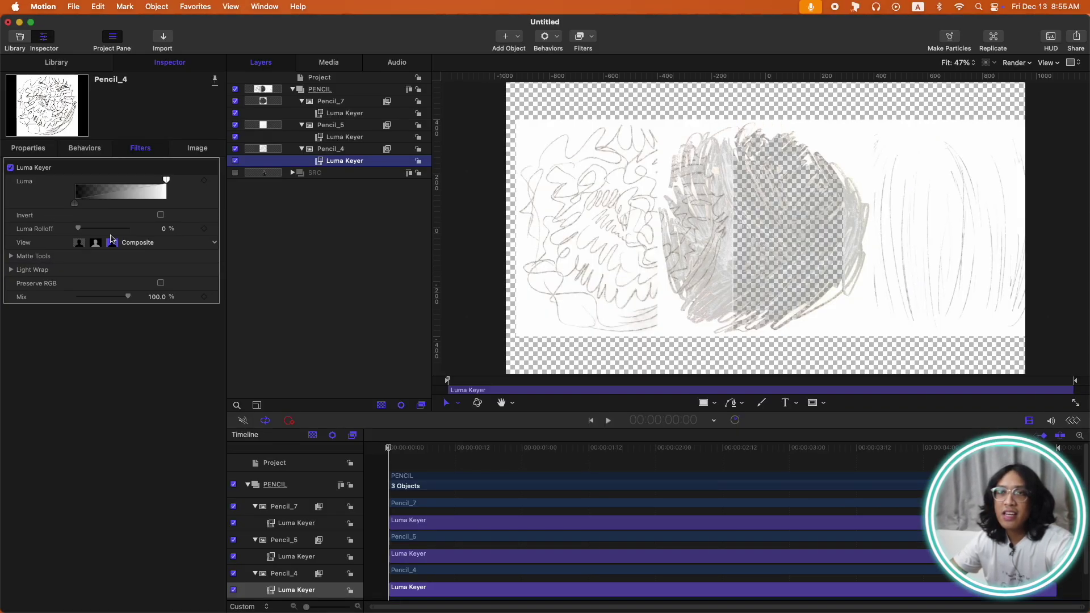
# Invert the Luma Keyer on Pencil_4, Pencil_5 and Pencil_7 so only the dark strokes are kept
pyautogui.click(160, 216)
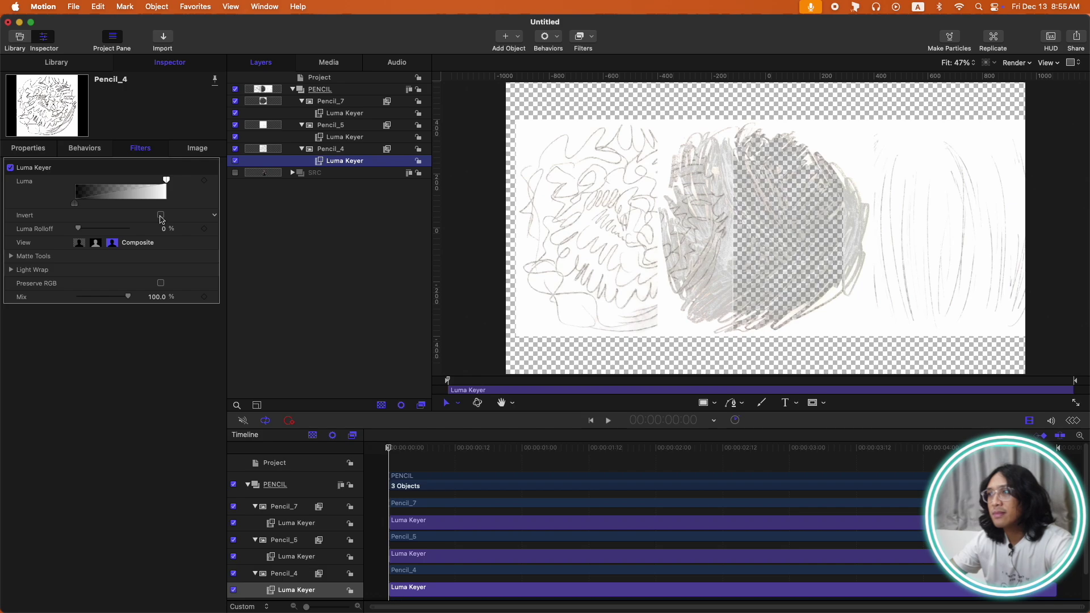
pyautogui.press('Up')
pyautogui.press('Up')
pyautogui.press('Up')
pyautogui.press('Up')
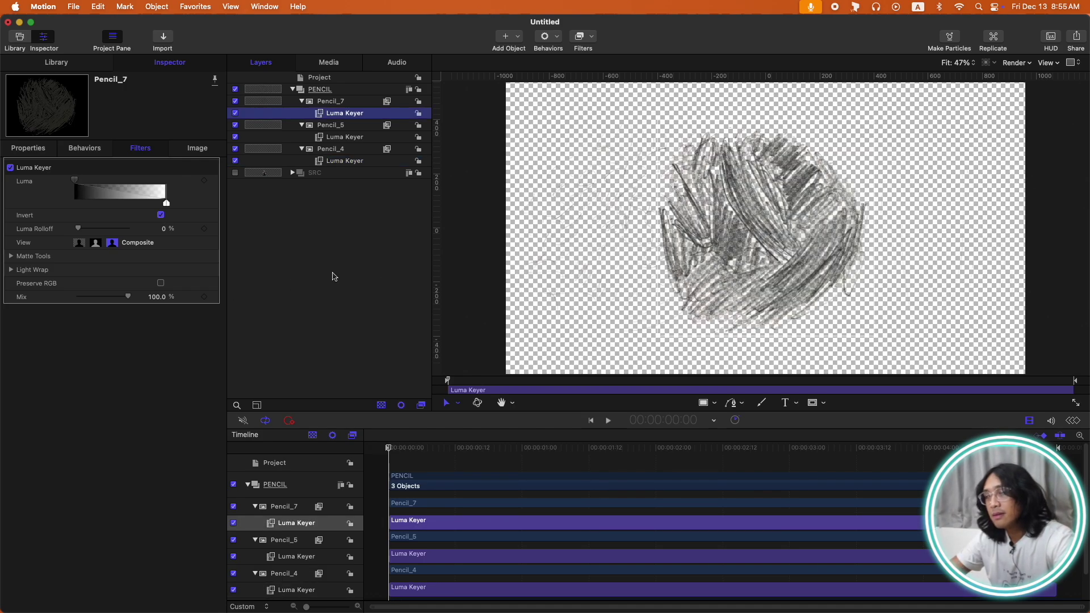
pyautogui.click(334, 277)
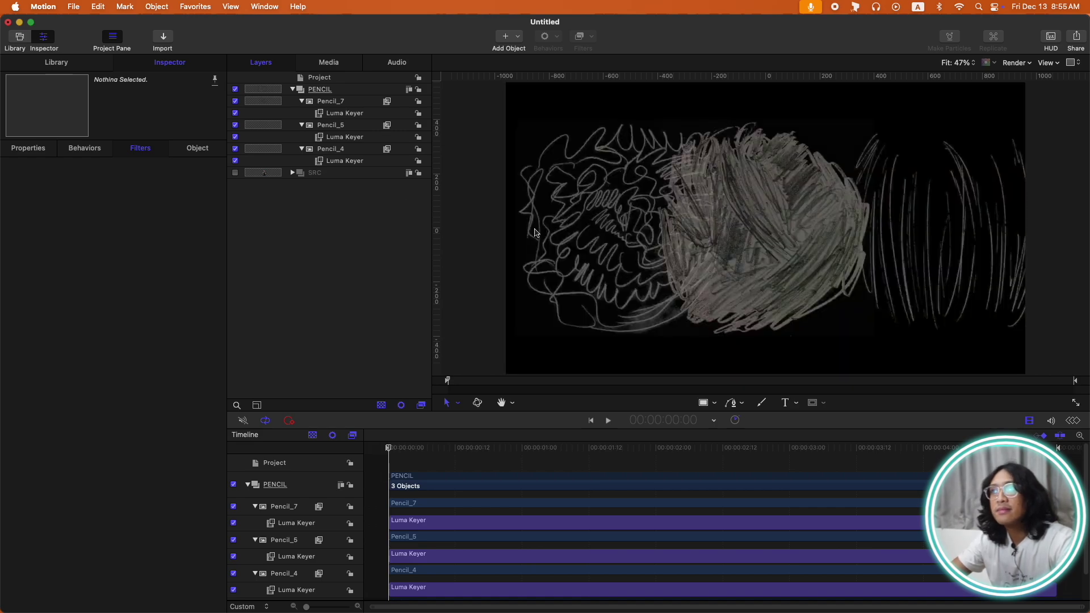
# Adjust the luma range of the Luma Keyer on Pencil_5, Pencil_7 and Pencil_4 to clean up the keyed strokes
pyautogui.click(356, 140)
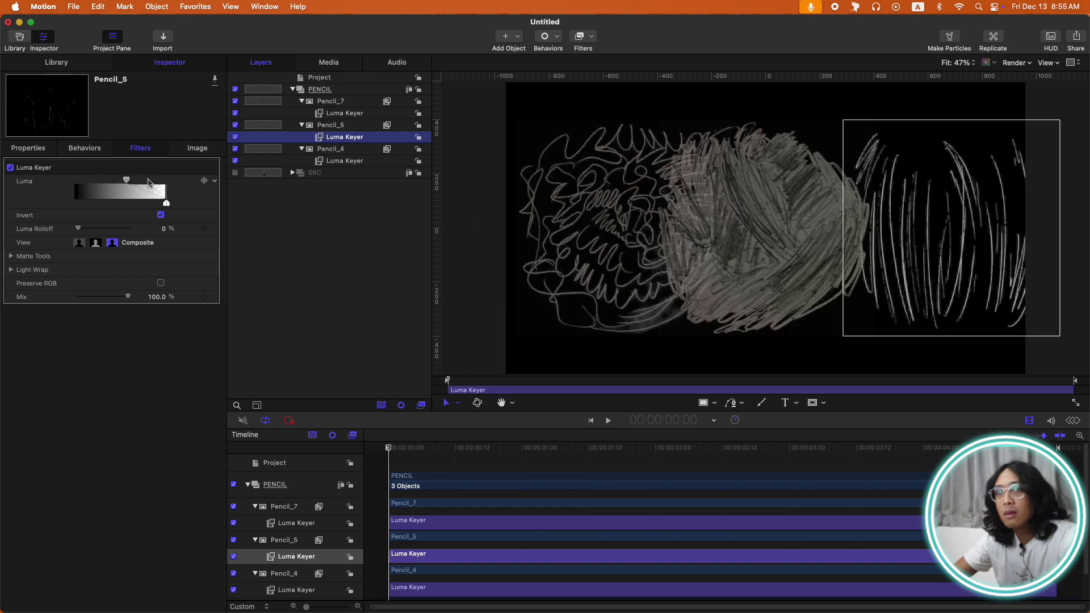
pyautogui.click(340, 113)
pyautogui.press('Down')
pyautogui.press('Down')
pyautogui.press('Down')
pyautogui.press('Down')
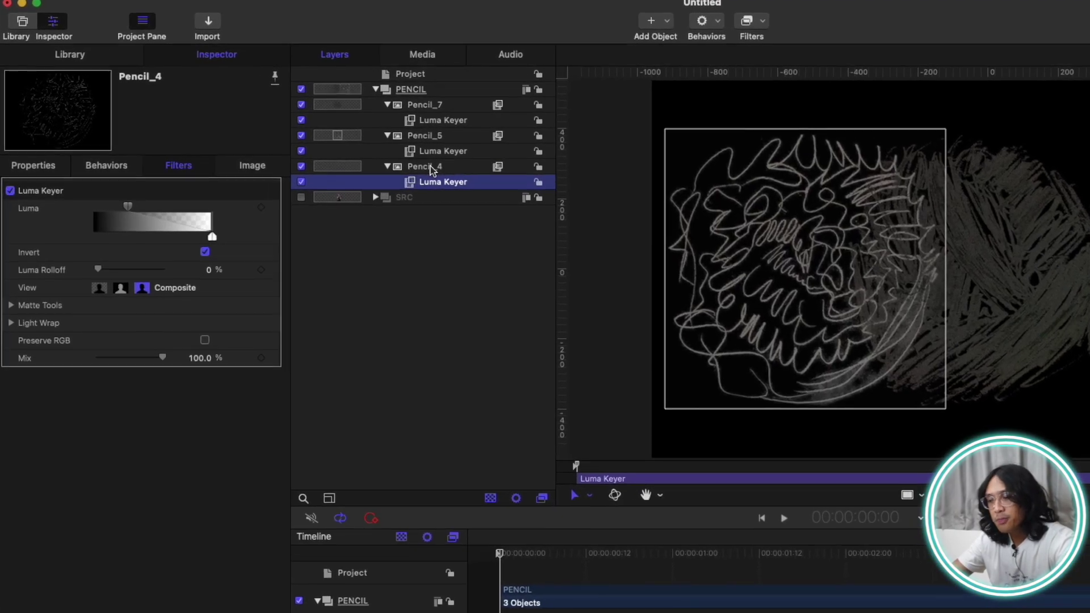
# Group the Pencil_5 and Pencil_4 images together inside the PENCIL group
pyautogui.click(338, 148)
pyautogui.keyDown('shift'); pyautogui.click(440, 136); pyautogui.keyUp('shift')
pyautogui.press('cmd+shift+g')
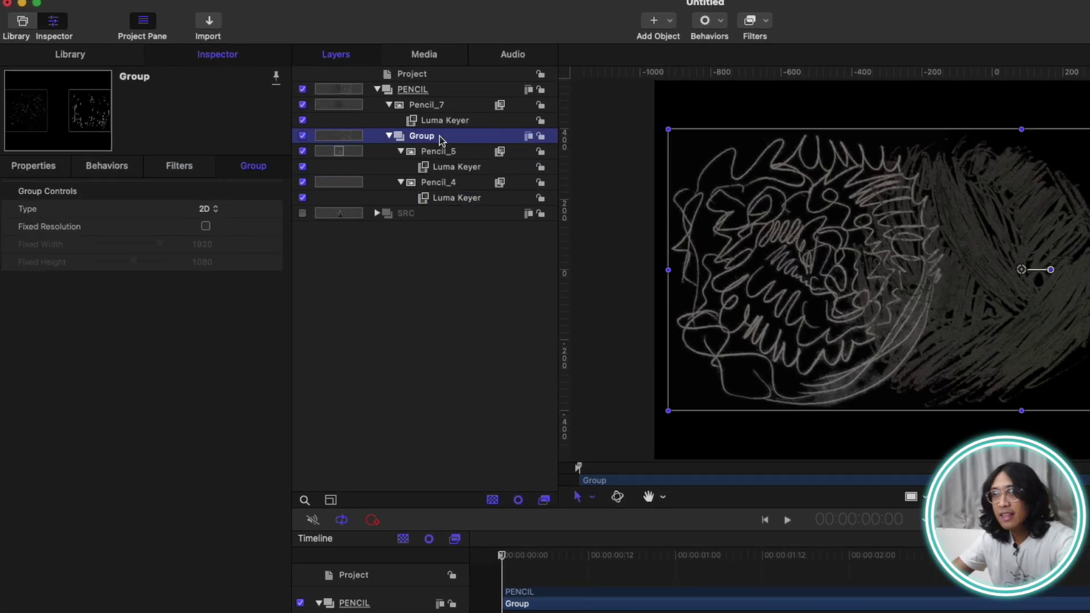
# Put Pencil_7 into its own group and name that group LOWS
pyautogui.click(431, 104)
pyautogui.press('super+shift+g')
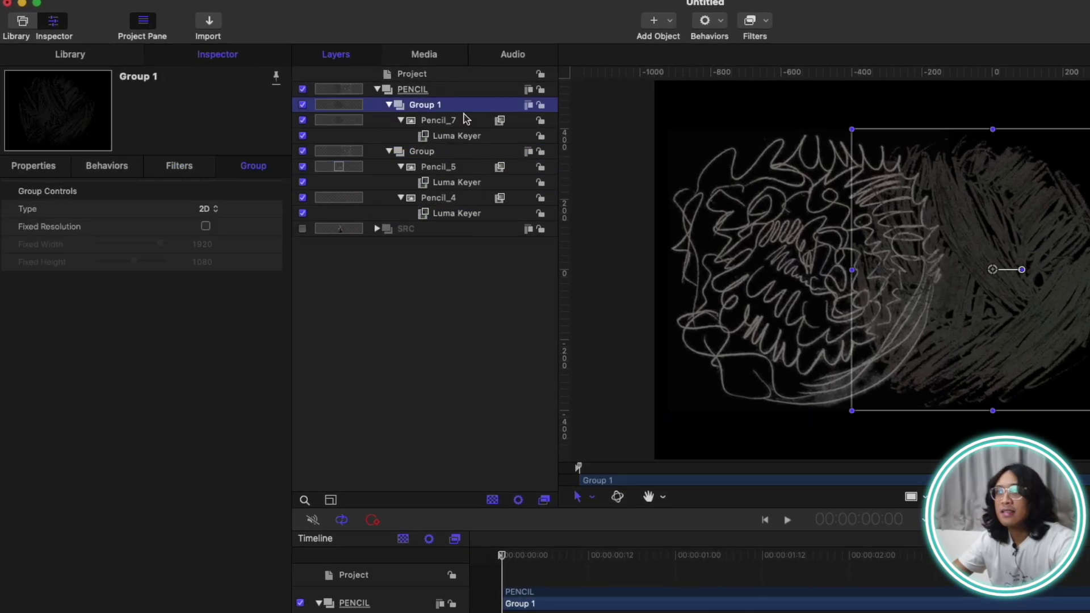
pyautogui.doubleClick(453, 108)
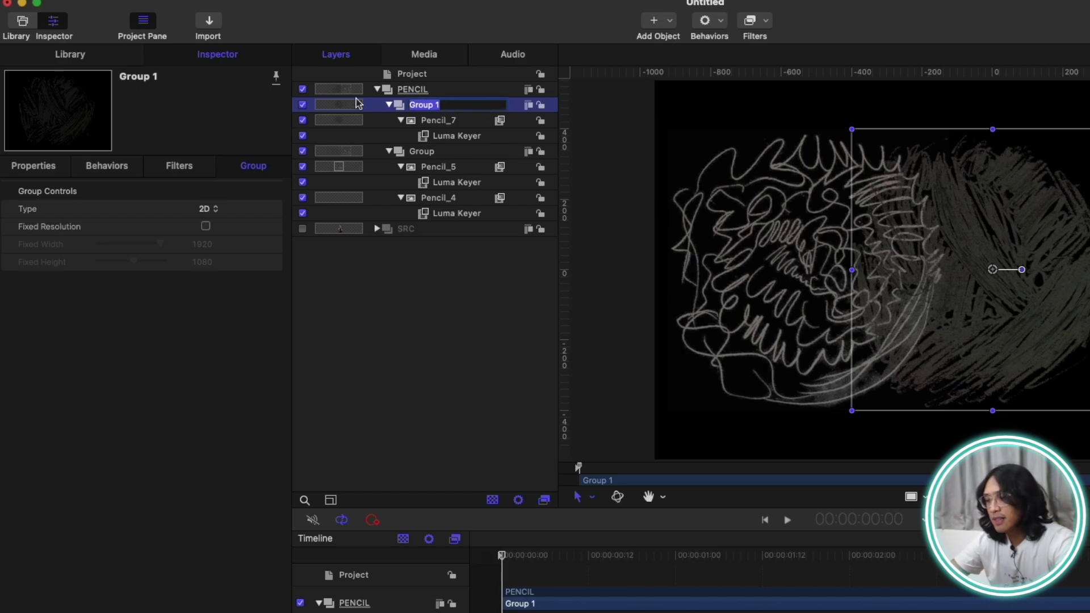
pyautogui.write('LOWS')
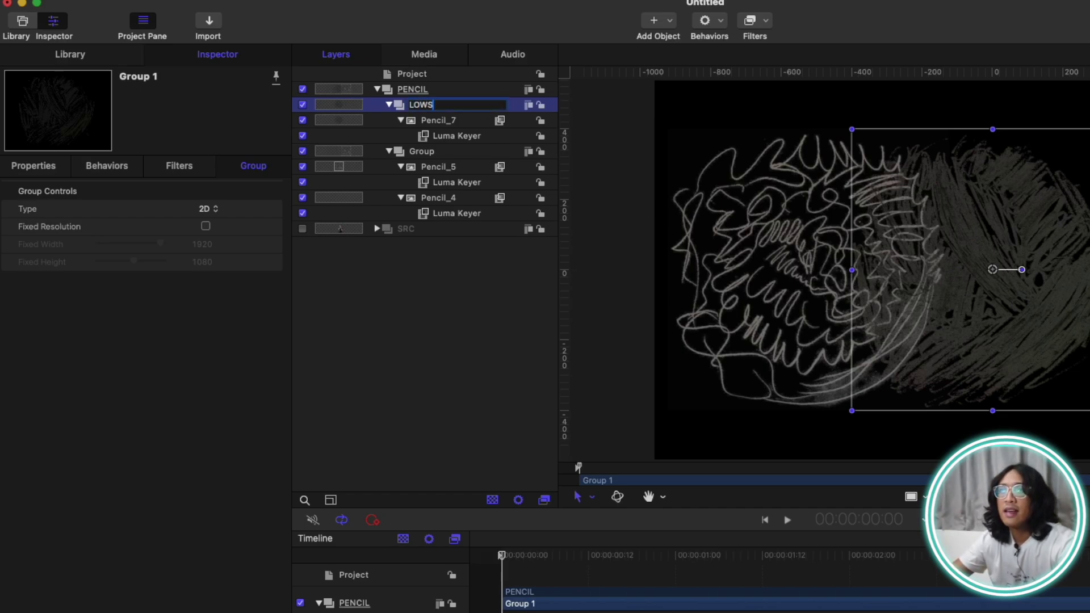
pyautogui.press('Return')
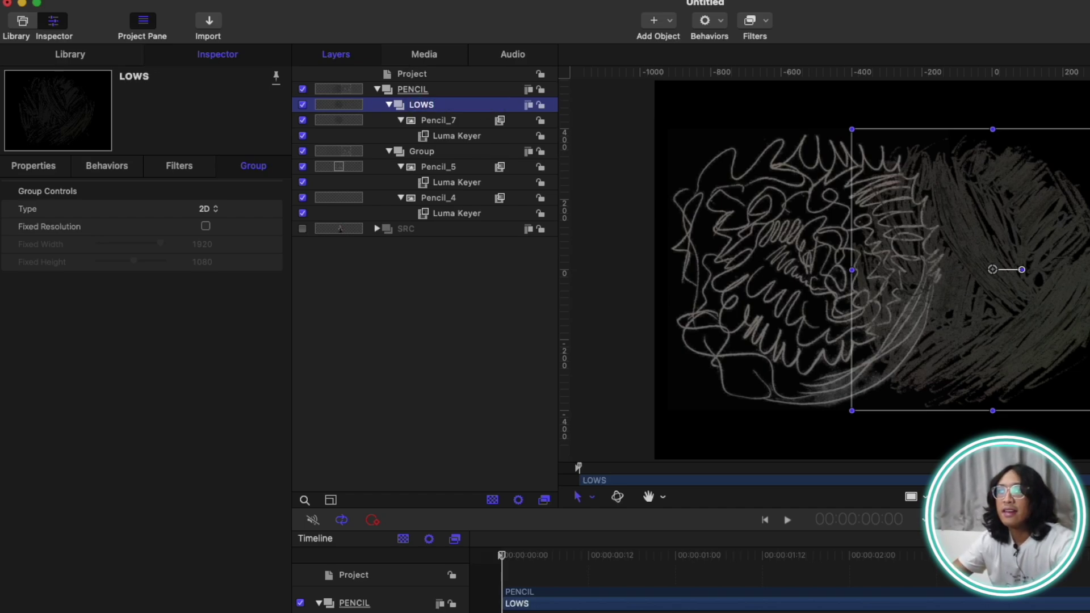
# Rename the group containing Pencil_5 and Pencil_4 to HIGHS, then collapse and hide it
pyautogui.doubleClick(441, 154)
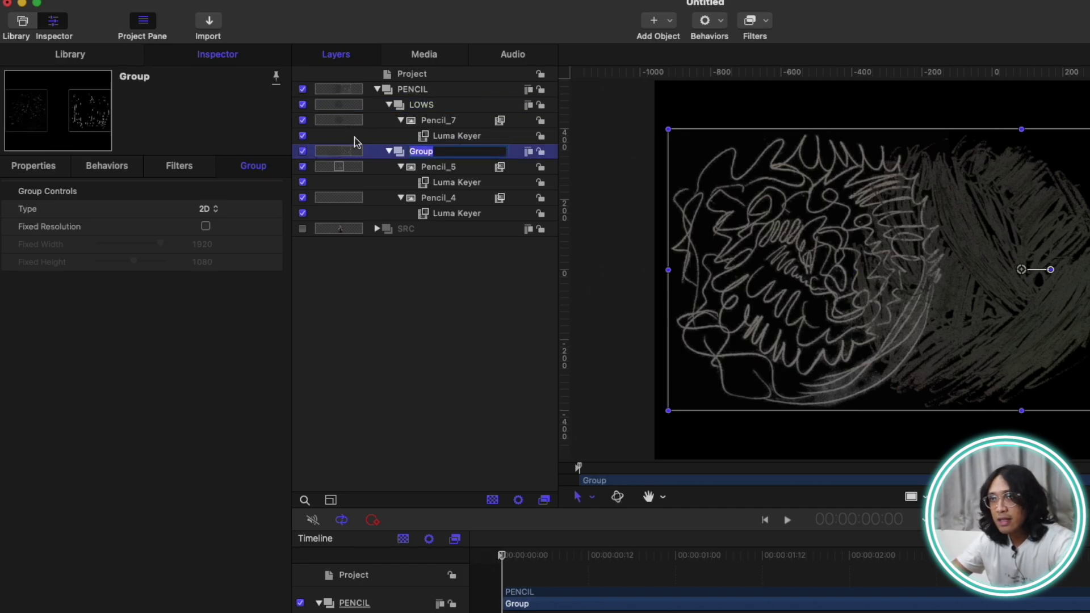
pyautogui.write('HIGHS')
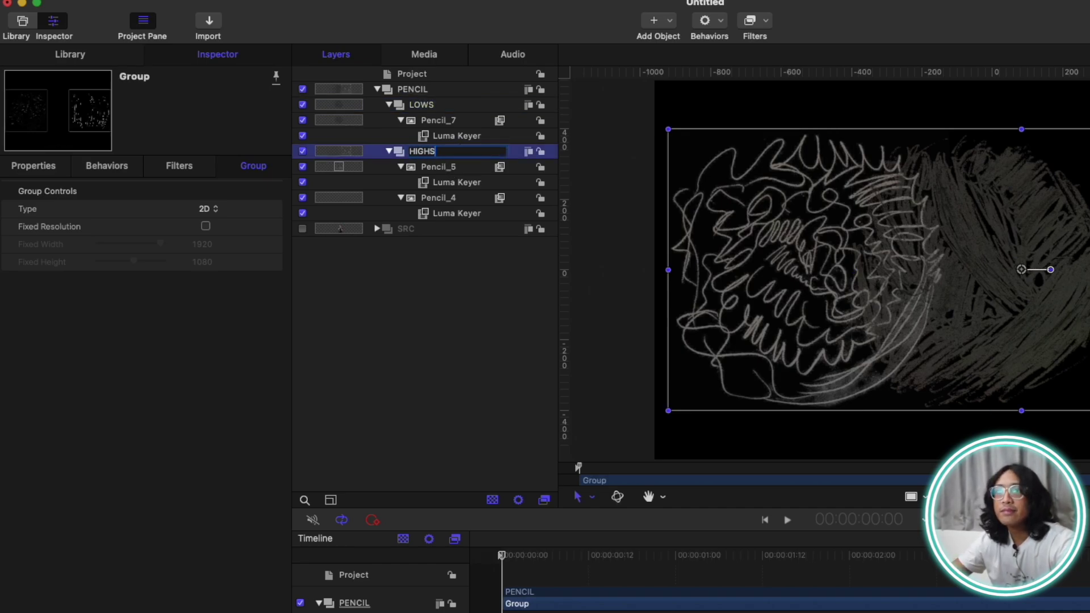
pyautogui.press('Return')
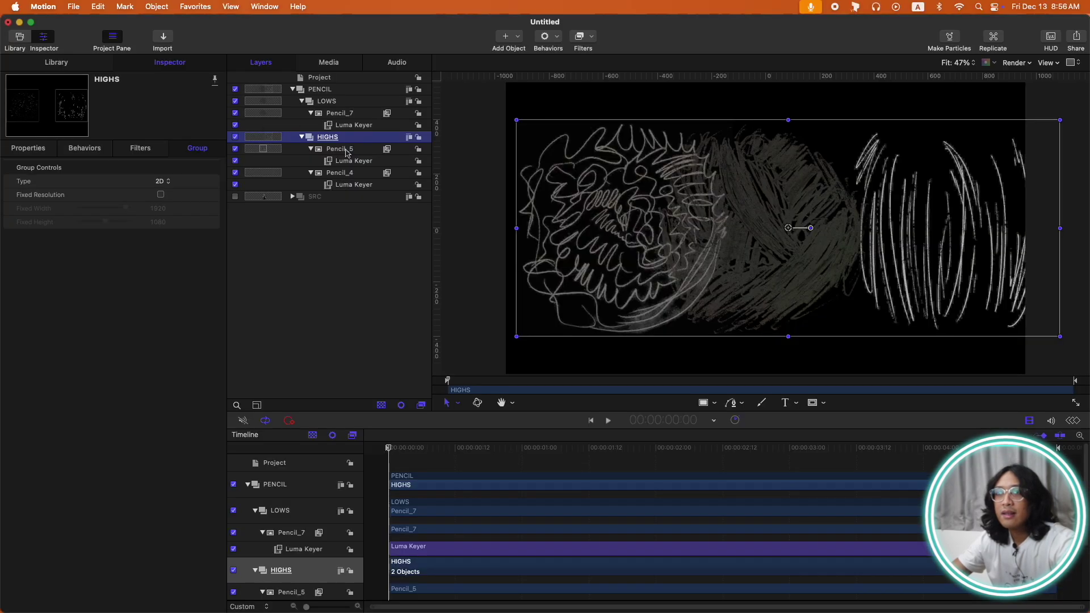
pyautogui.click(301, 137)
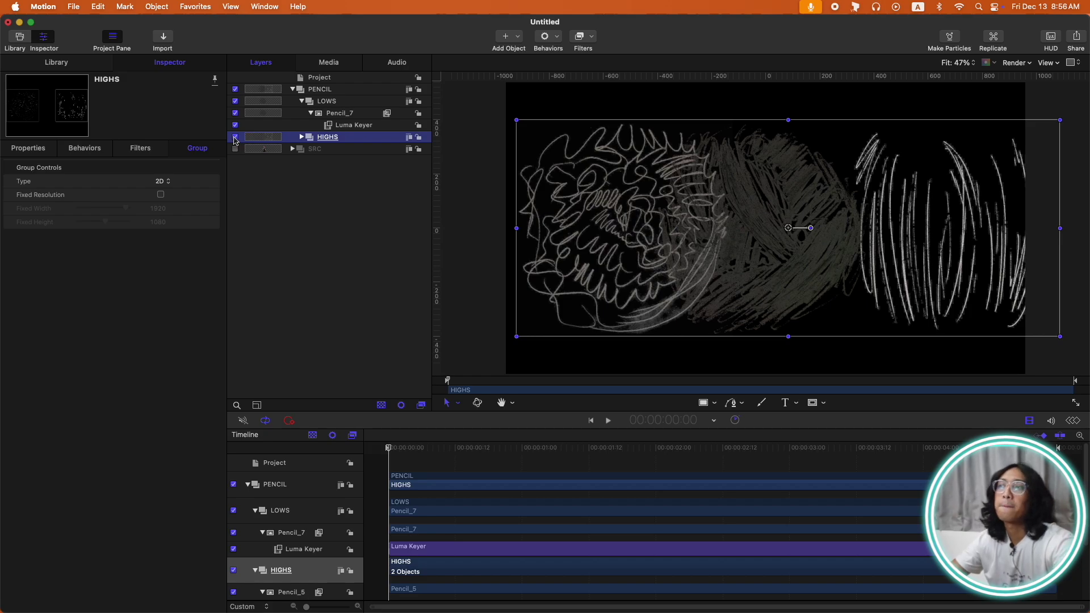
pyautogui.click(235, 137)
# Make ten clone layers of the Pencil_7 image in the LOWS group
pyautogui.click(342, 115)
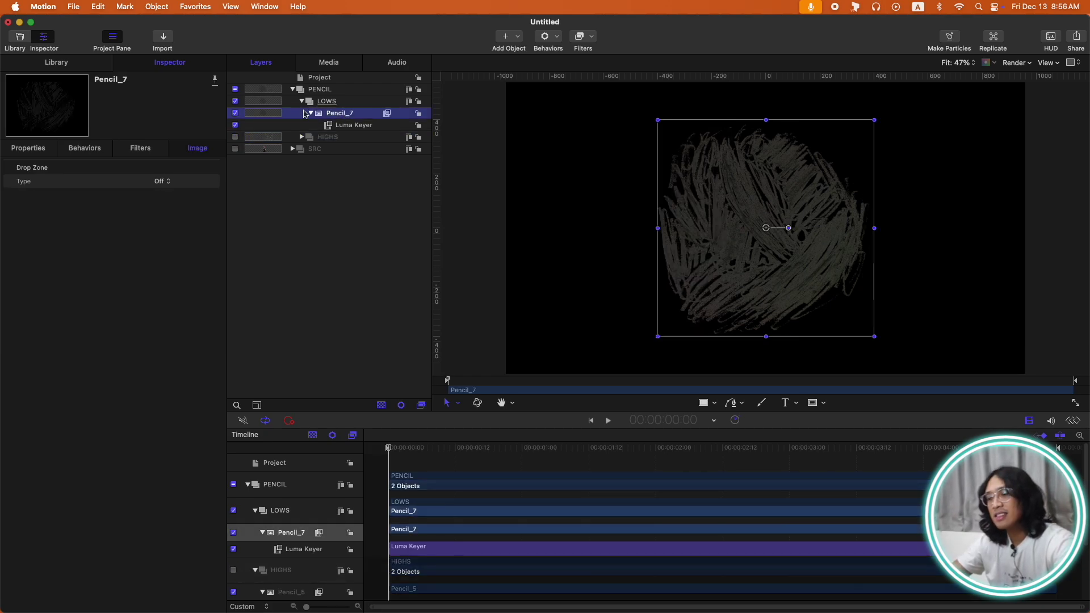
pyautogui.click(311, 115)
pyautogui.hotkey('shift', 'alt', 't')
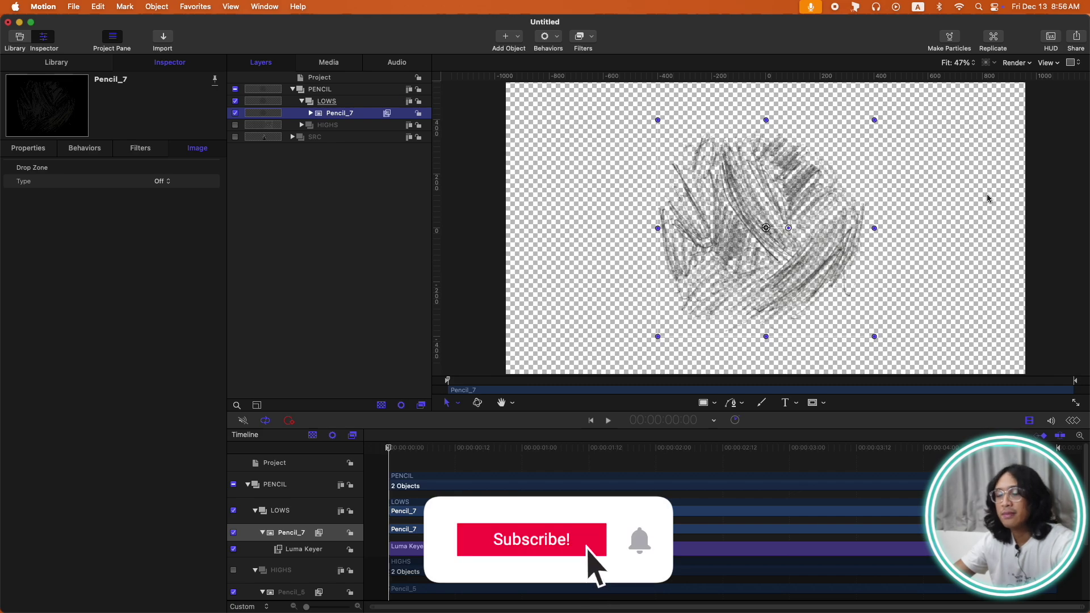
pyautogui.hotkey('shift', 'alt', 't')
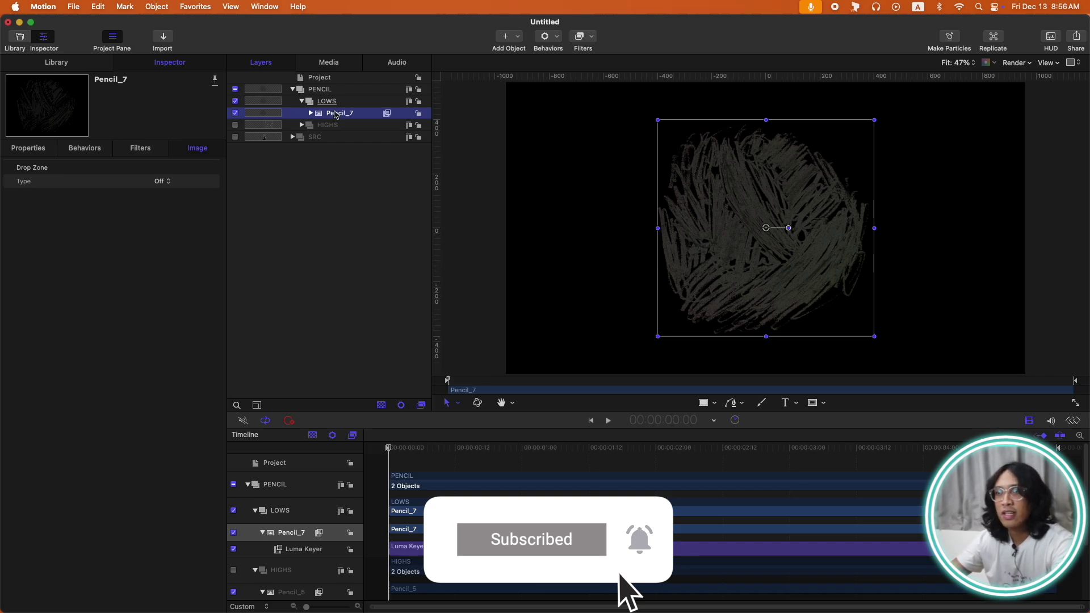
pyautogui.press('k')
pyautogui.press('k')
pyautogui.press('k')
pyautogui.press('k')
pyautogui.press('k')
pyautogui.press('k')
pyautogui.press('k')
pyautogui.press('k')
pyautogui.press('k')
pyautogui.press('k')
# Add a Wriggle behavior to Clone Layer 9's X and Y position: Add and Subtract, amount 137 px, frequency 1.1, noisiness 0.54
pyautogui.rightClick(213, 181)
pyautogui.click(364, 508)
pyautogui.press('space')
# Add a second Wriggle behavior to Clone Layer 9's rotation: Add and Subtract, amount 360°, frequency 1.04, noisiness about 0.58
pyautogui.click(27, 148)
pyautogui.rightClick(216, 195)
pyautogui.click(367, 519)
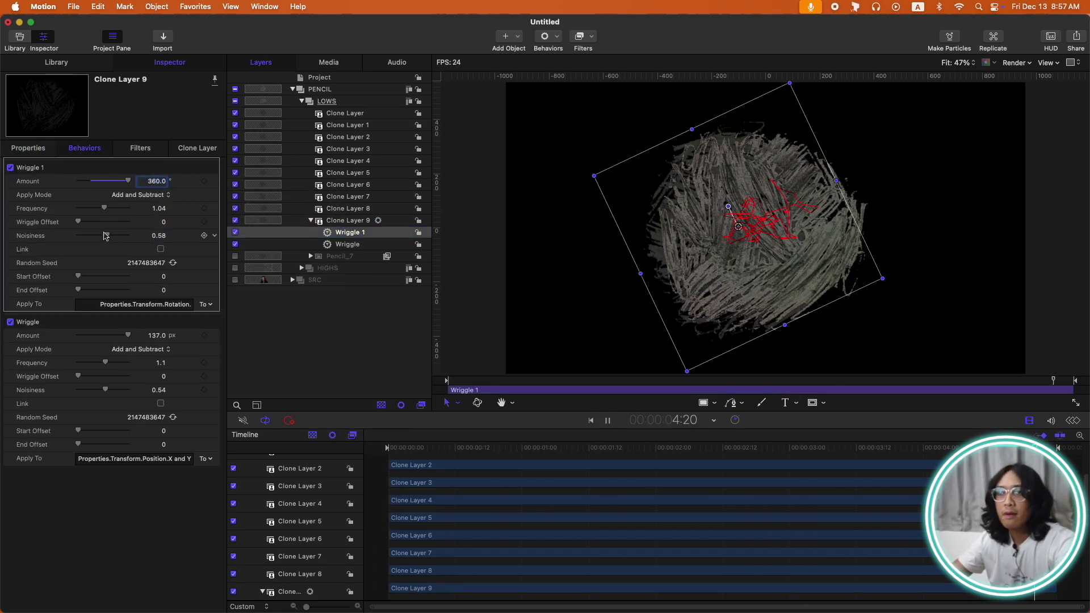
# Copy both Wriggle behaviors from Clone Layer 9 onto the other nine clone layers
pyautogui.keyDown('shift'); pyautogui.click(347, 244); pyautogui.keyUp('shift')
pyautogui.press('space')
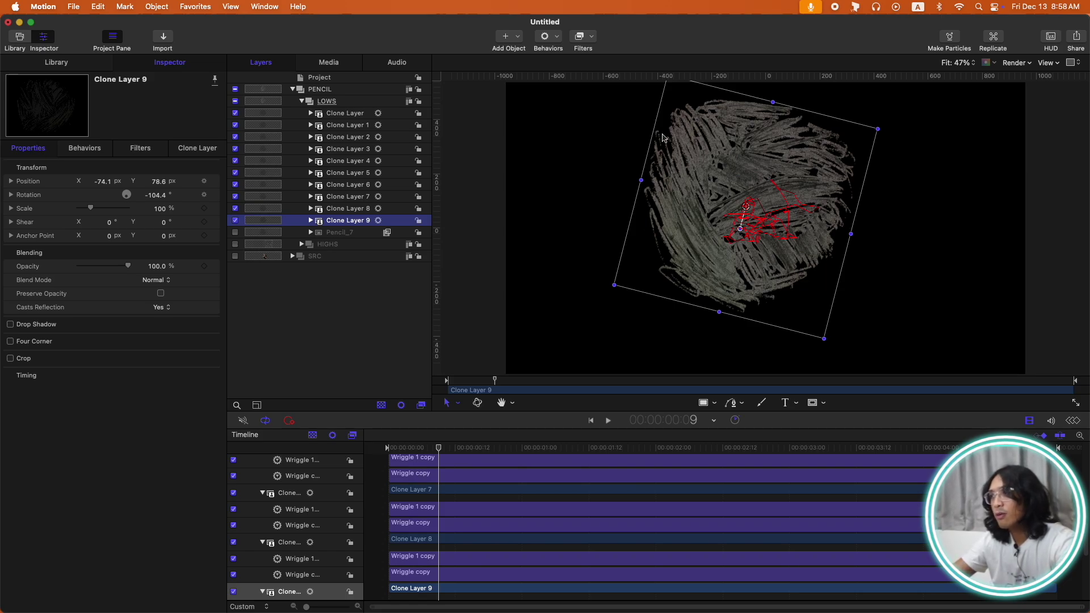
# Spread the clone layers across the canvas so their pencil strokes overlap and fill the whole frame
pyautogui.moveTo(731, 153); pyautogui.dragTo(599, 116)
pyautogui.click(905, 107)
pyautogui.click(986, 142)
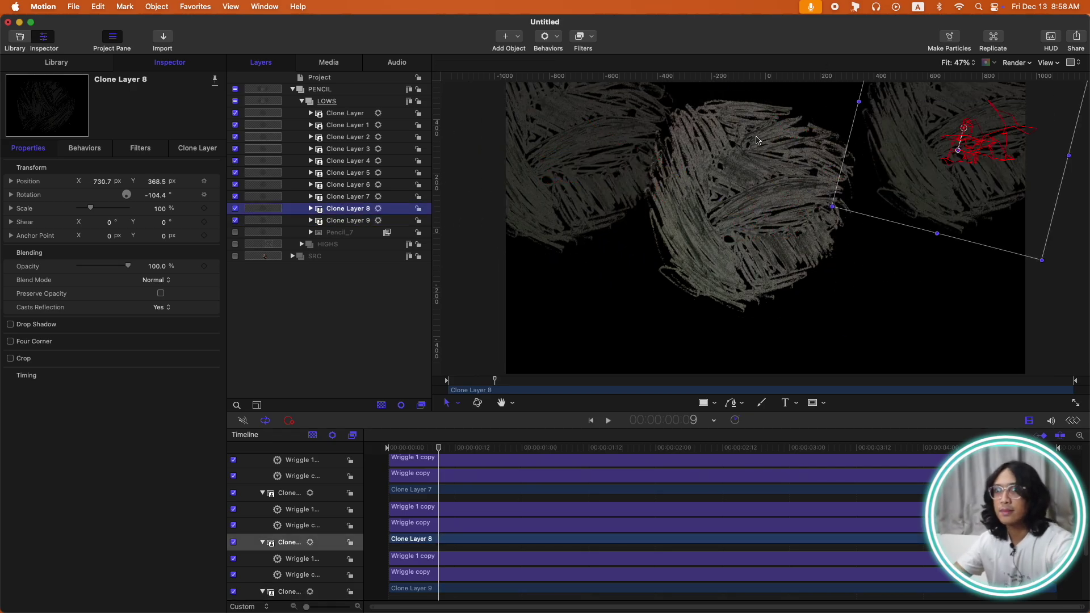
pyautogui.click(757, 141)
pyautogui.moveTo(760, 142); pyautogui.dragTo(910, 197)
pyautogui.press('space')
pyautogui.press('Up')
pyautogui.press('Up')
pyautogui.press('Up')
pyautogui.press('Up')
pyautogui.press('Up')
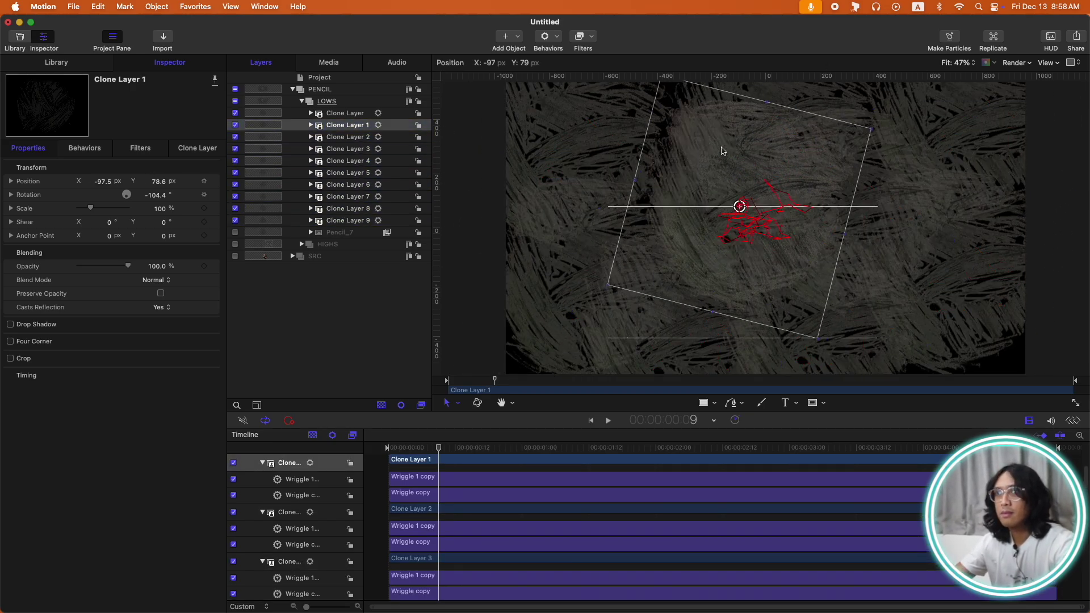
pyautogui.press('space')
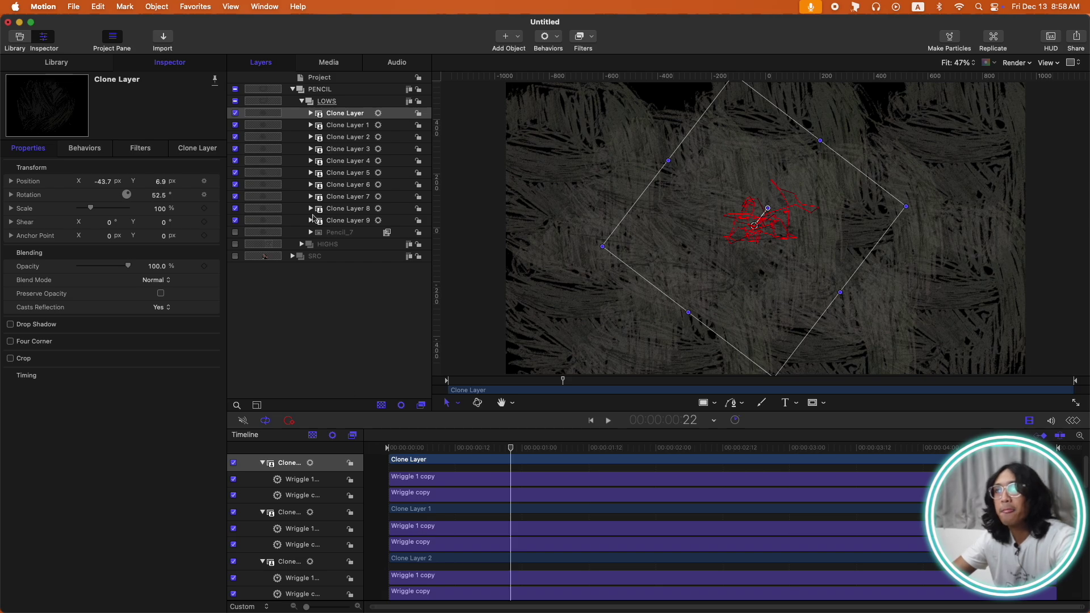
# Generate new random seeds for the rotation and position Wriggle behaviors on each clone layer in LOWS
pyautogui.click(311, 113)
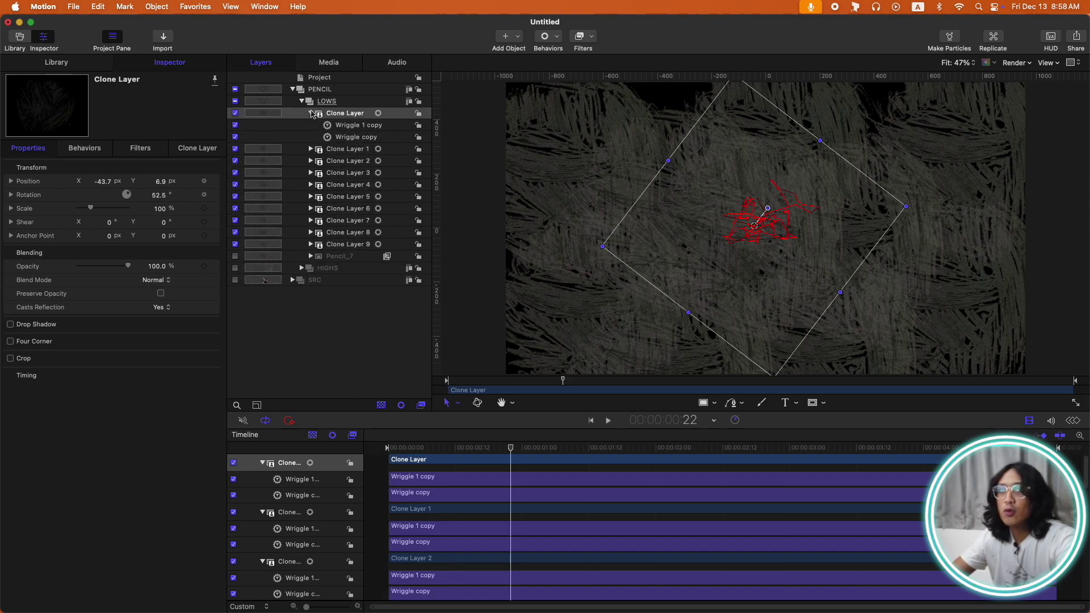
pyautogui.click(366, 137)
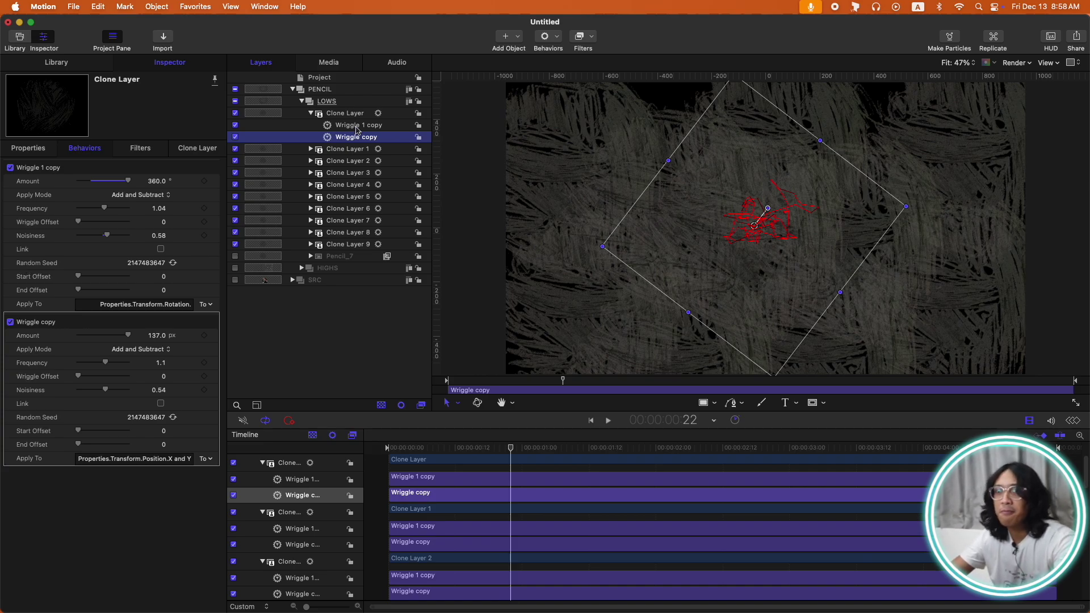
pyautogui.press('Down')
pyautogui.press('Down')
pyautogui.press('Down')
pyautogui.press('Down')
pyautogui.press('Down')
pyautogui.press('Down')
pyautogui.press('Down')
pyautogui.press('Down')
pyautogui.press('Down')
pyautogui.press('Down')
pyautogui.press('Down')
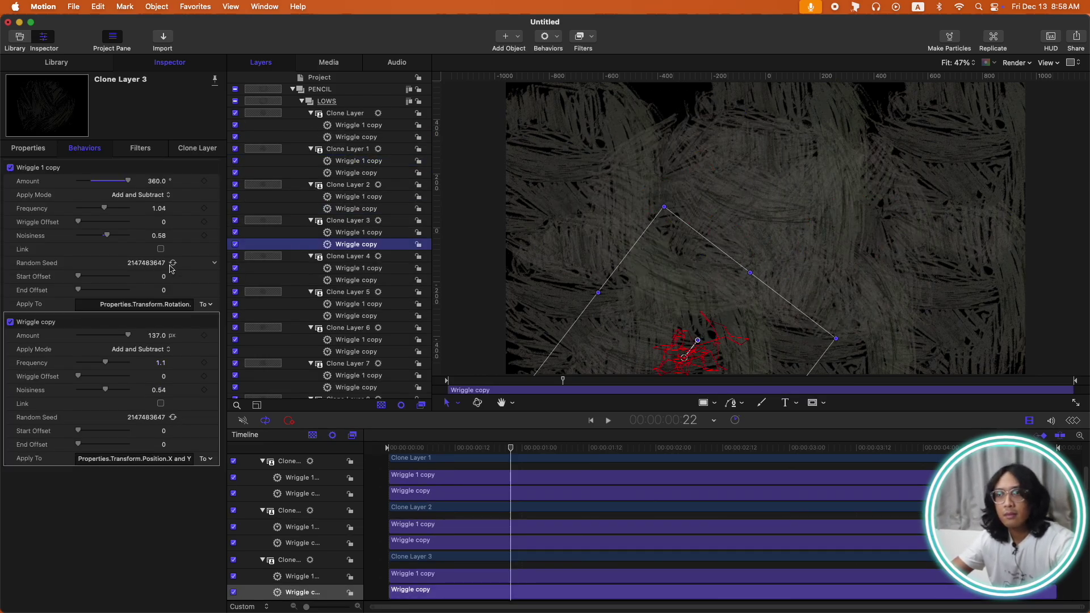
pyautogui.press('Down')
pyautogui.press('Down')
pyautogui.press('Down')
pyautogui.press('Down')
pyautogui.press('Down')
pyautogui.press('Down')
pyautogui.press('Down')
pyautogui.press('Down')
pyautogui.press('Down')
pyautogui.press('Down')
pyautogui.press('Down')
pyautogui.press('Down')
pyautogui.press('Down')
pyautogui.press('Down')
pyautogui.press('Down')
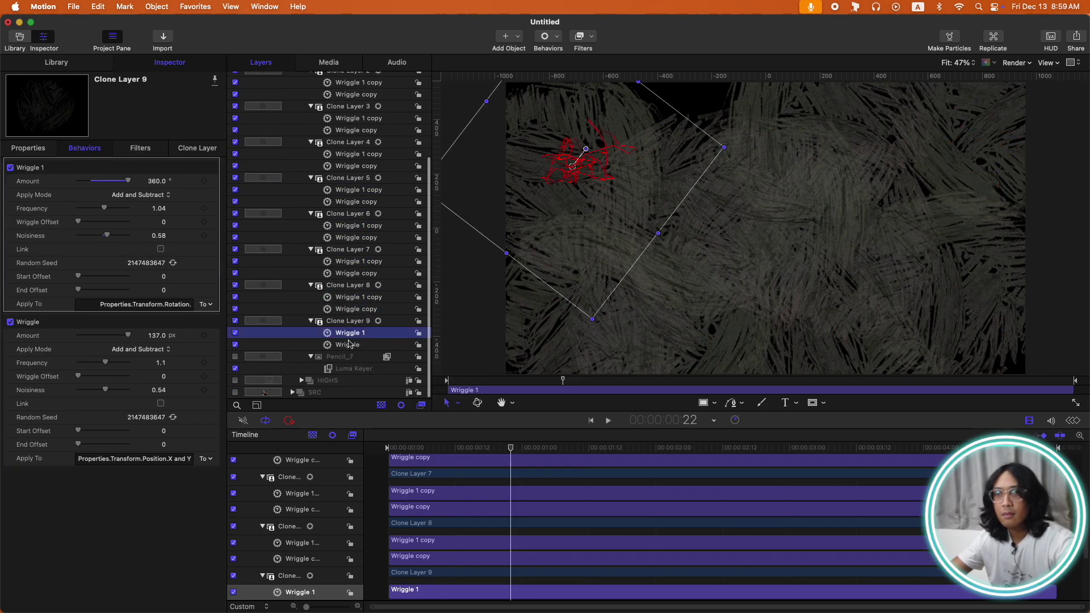
# Play the animation from the first frame to check how the wriggling pencil strokes cover the frame
pyautogui.press('Home')
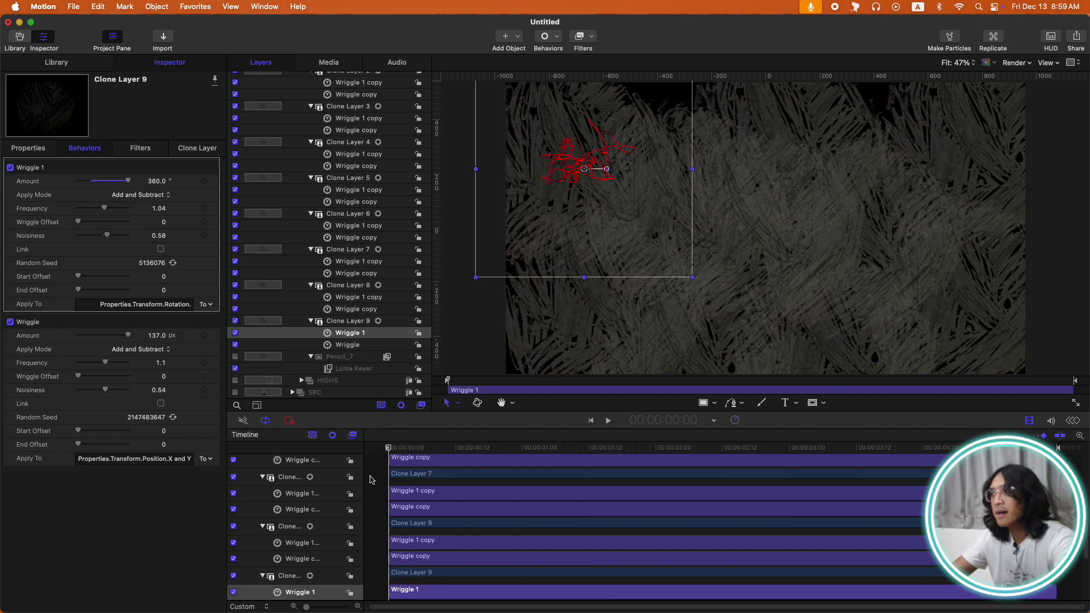
pyautogui.press('space')
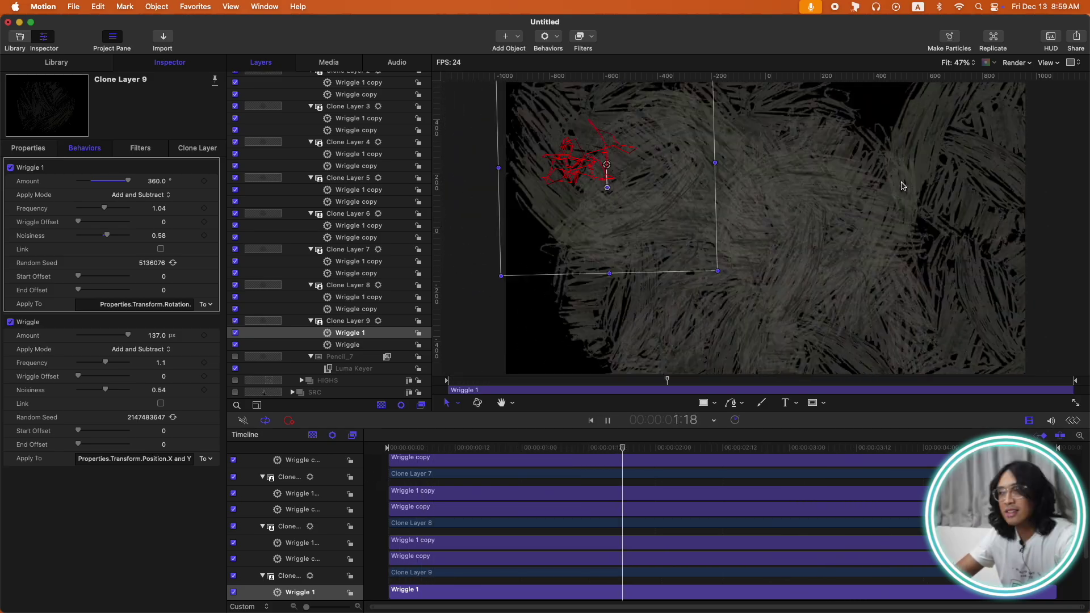
pyautogui.press('space')
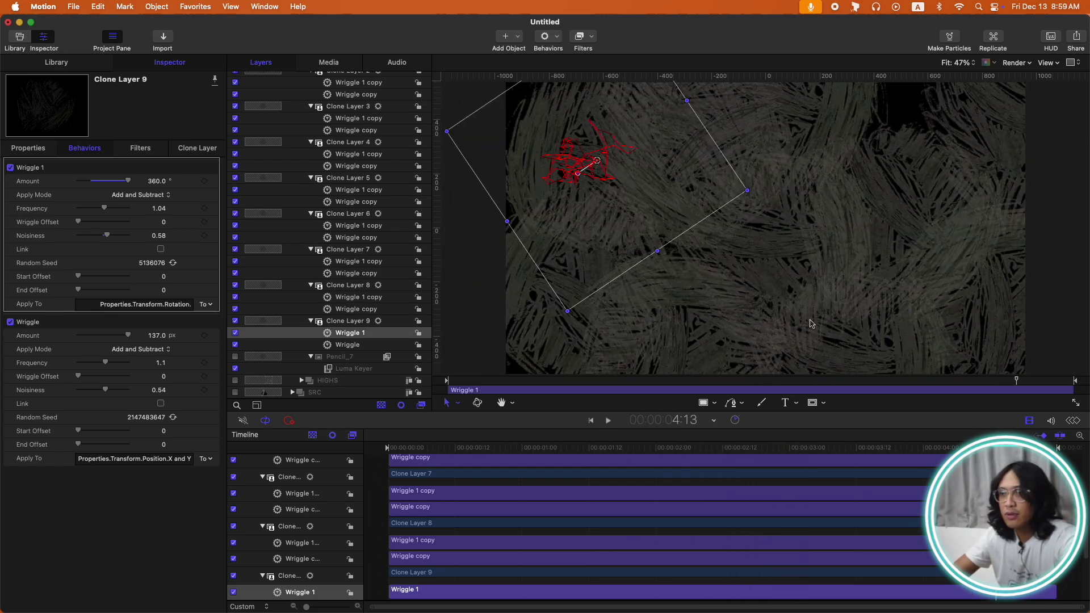
# Clone Pencil_7 to about X 398, Y 355 px with Clone Layer 9's Wriggle behaviors, setting rotation amount 255.04° and position amount 83 px
pyautogui.click(340, 357)
pyautogui.press('k')
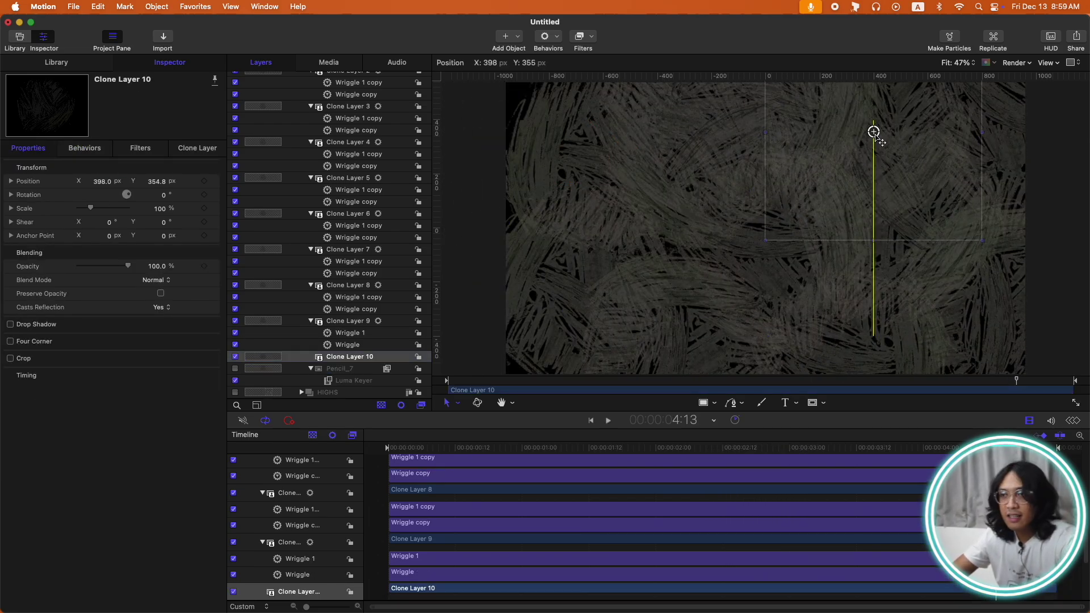
pyautogui.click(363, 344)
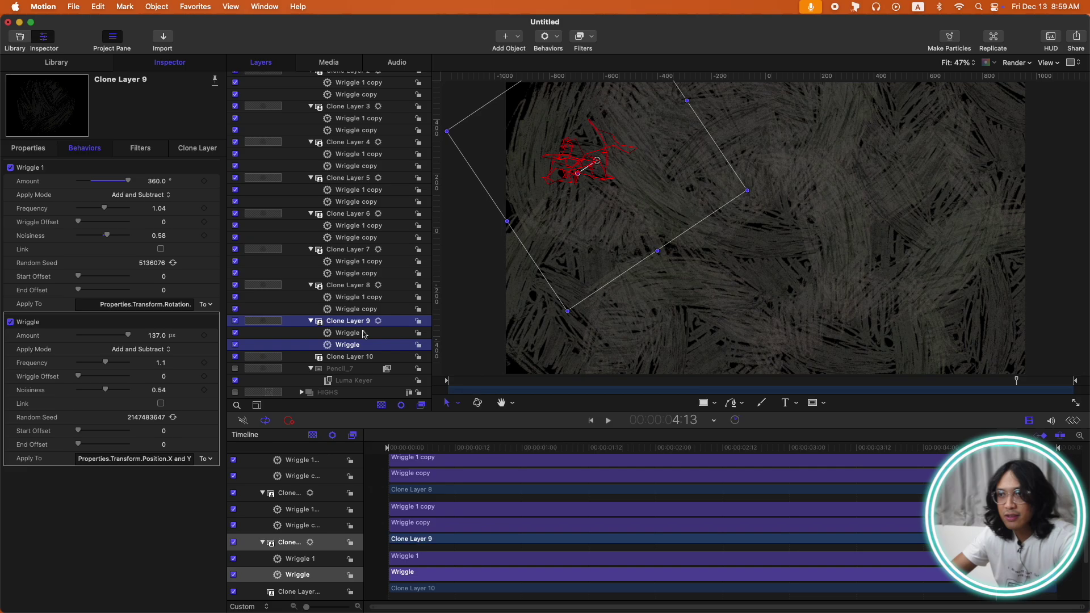
pyautogui.keyDown('shift'); pyautogui.click(363, 333); pyautogui.keyUp('shift')
pyautogui.moveTo(363, 339); pyautogui.dragTo(349, 357)
pyautogui.moveTo(128, 181); pyautogui.dragTo(114, 181)
pyautogui.moveTo(128, 335); pyautogui.dragTo(125, 335)
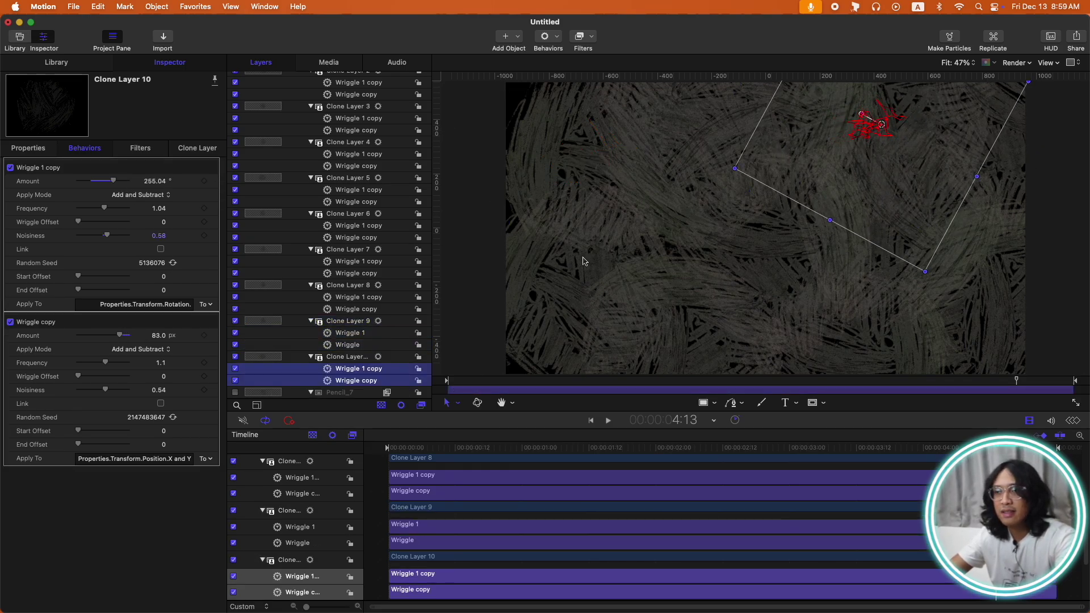
# Add another wriggling Pencil_7 clone at the canvas's lower left, with rotation amount 300.78° and position amount 92 px, and preview the animation
pyautogui.press('k')
pyautogui.click(345, 357)
pyautogui.press('super+v')
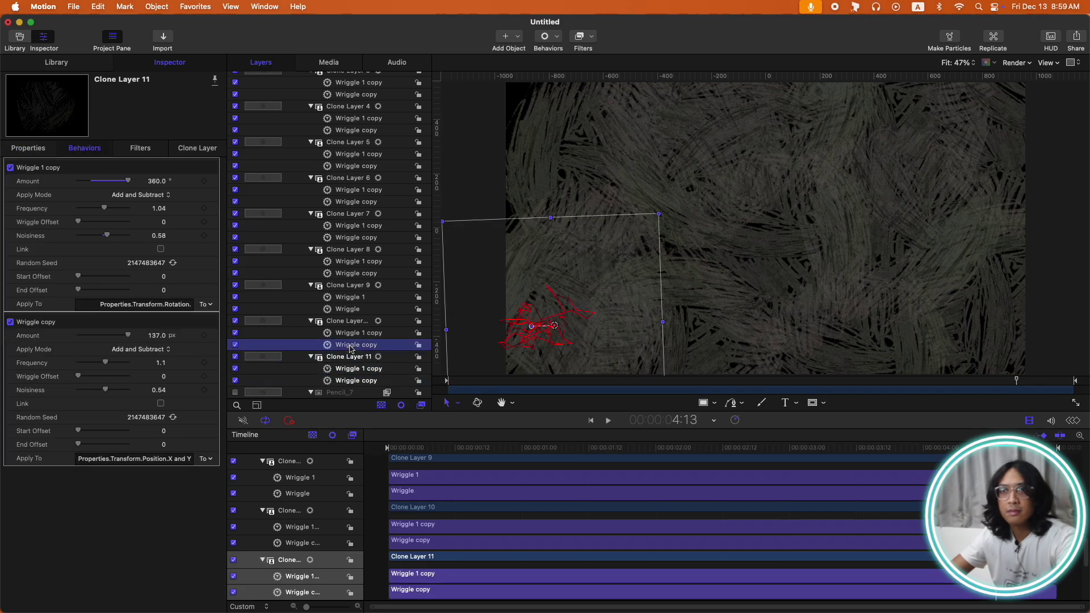
pyautogui.press('space')
pyautogui.scroll(5, 333, 155)
pyautogui.press('space')
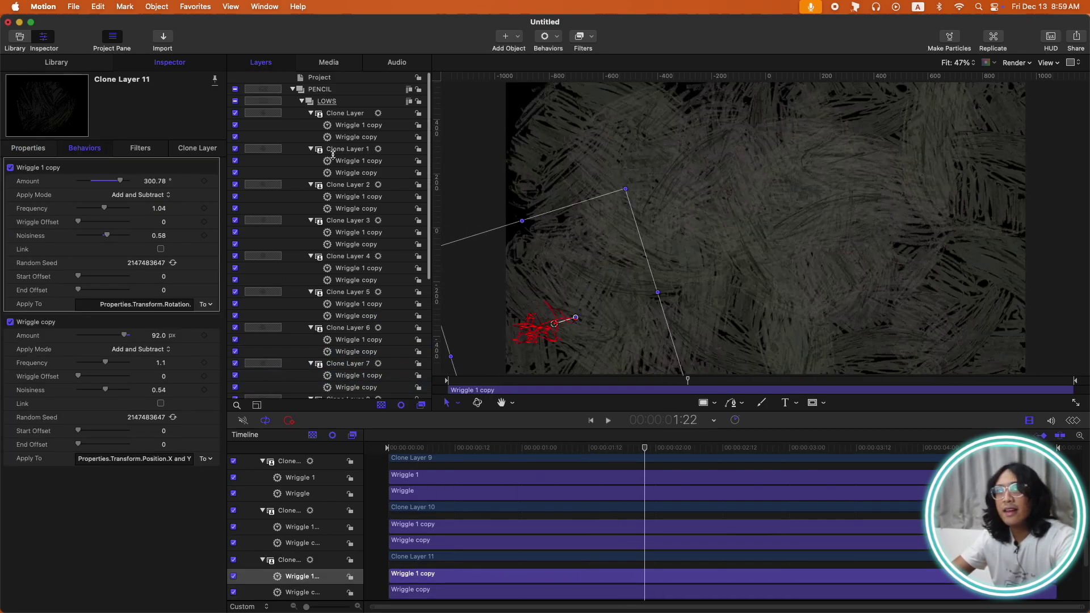
# Collapse the layers inside LOWS, select all twelve clone layers and open their blend mode choices
pyautogui.keyDown('alt'); pyautogui.click(302, 101); pyautogui.keyUp('alt')
pyautogui.click(301, 101)
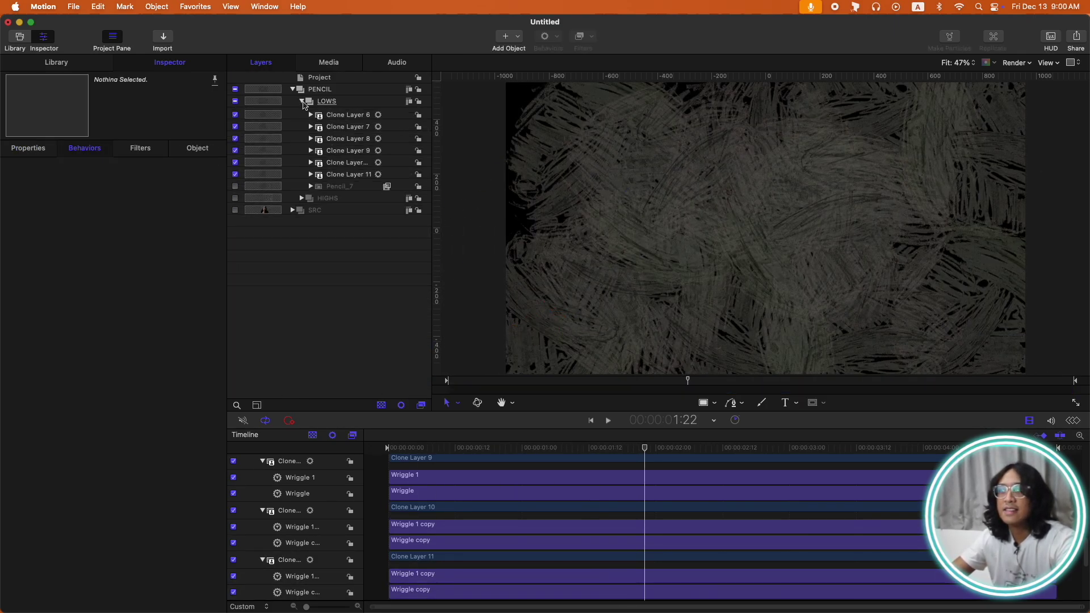
pyautogui.click(343, 113)
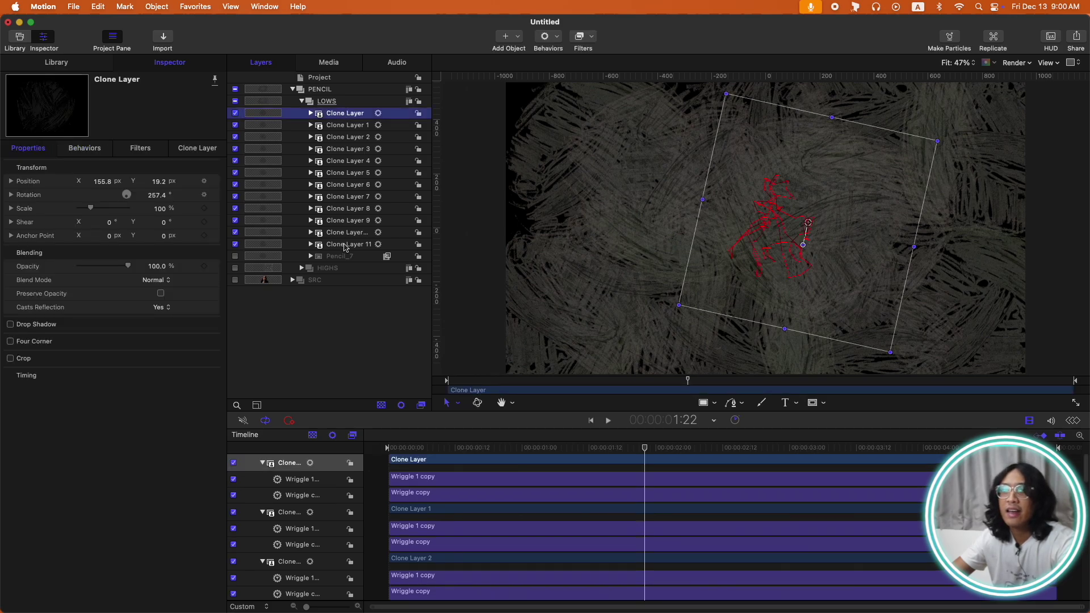
pyautogui.keyDown('shift'); pyautogui.click(344, 244); pyautogui.keyUp('shift')
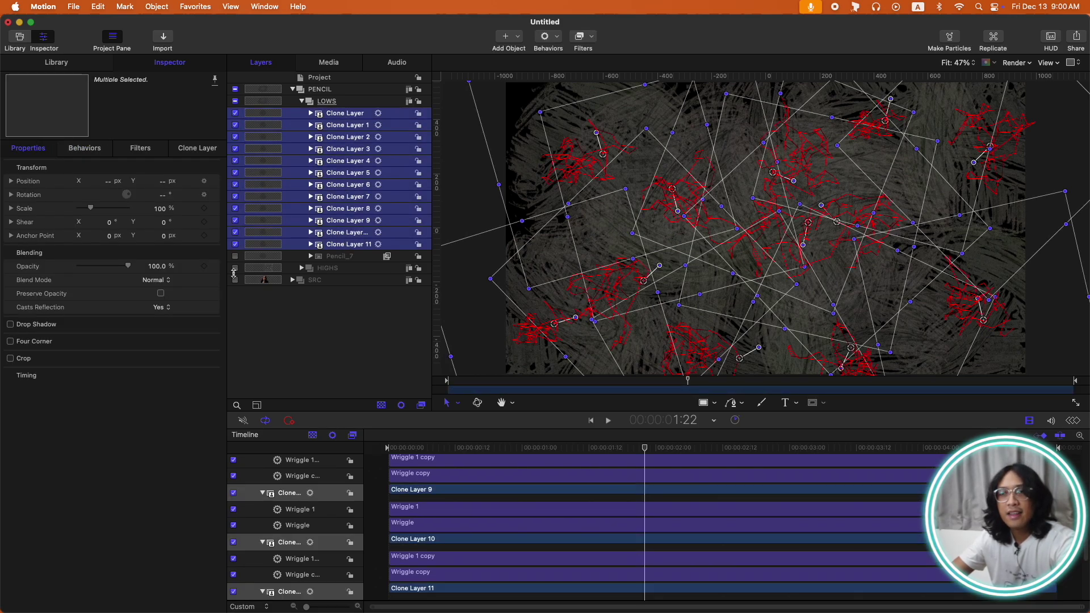
pyautogui.click(162, 282)
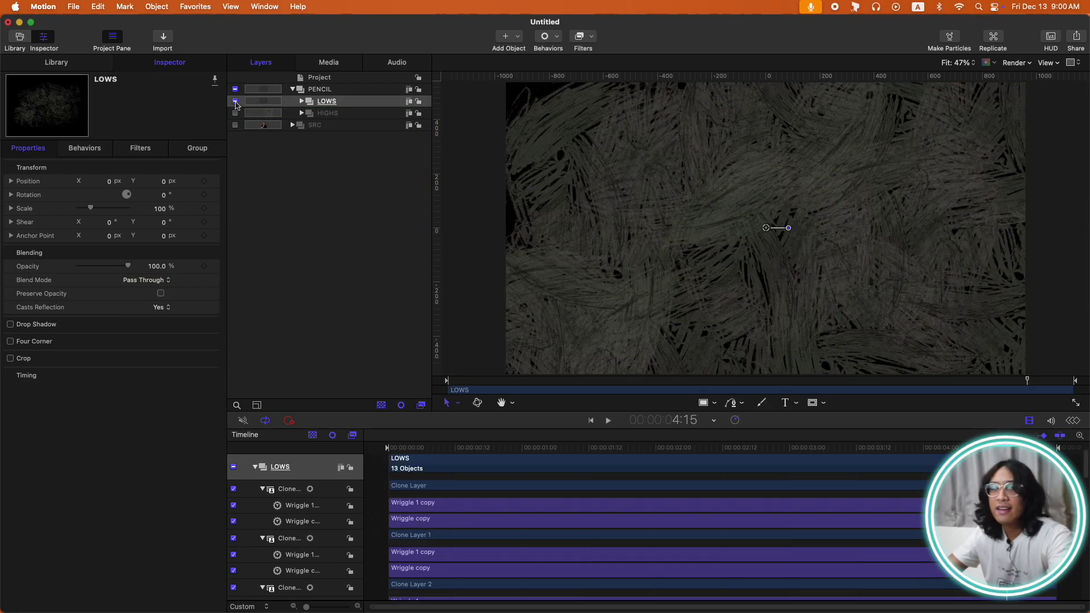
# Expand and show the HIGHS group, and hide the LOWS group
pyautogui.click(301, 113)
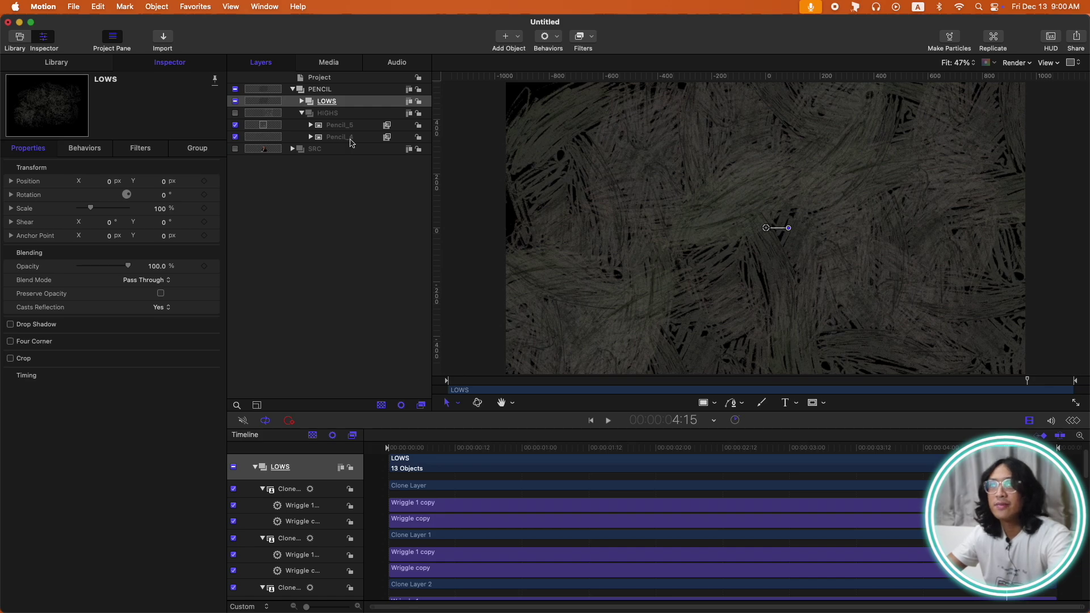
pyautogui.click(235, 112)
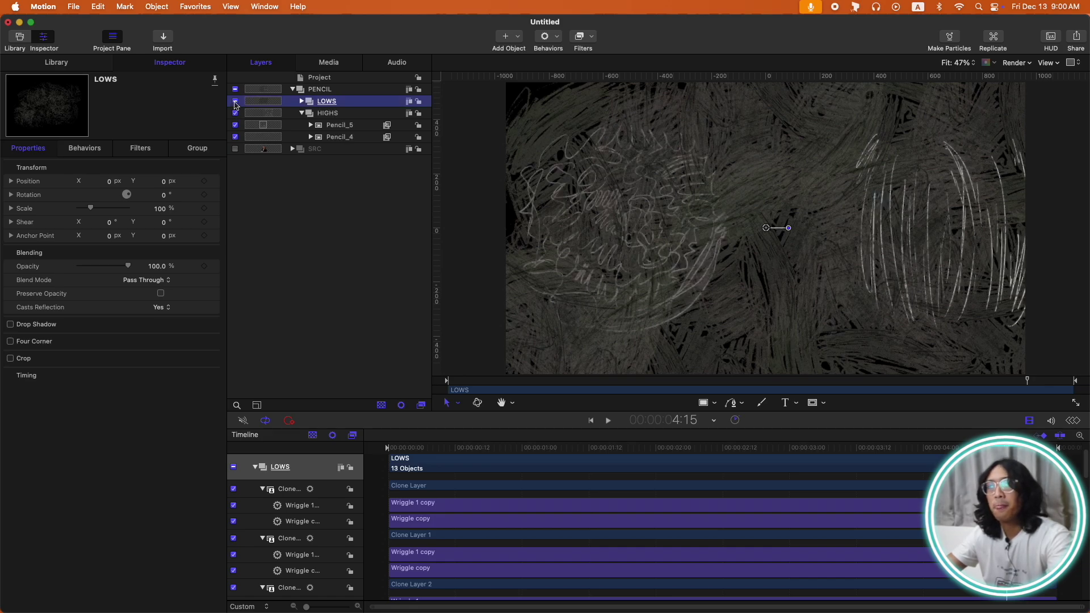
pyautogui.click(235, 102)
# Put Pencil_5 and Pencil_4 each into its own group inside HIGHS
pyautogui.click(346, 126)
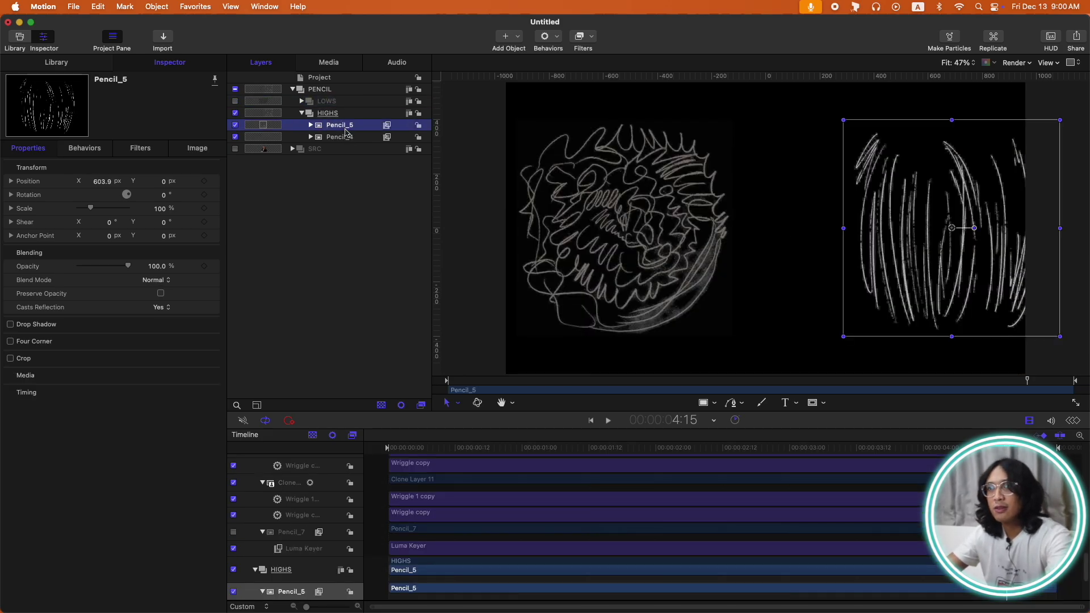
pyautogui.press('super+shift+g')
pyautogui.click(349, 149)
pyautogui.press('super+shift+g')
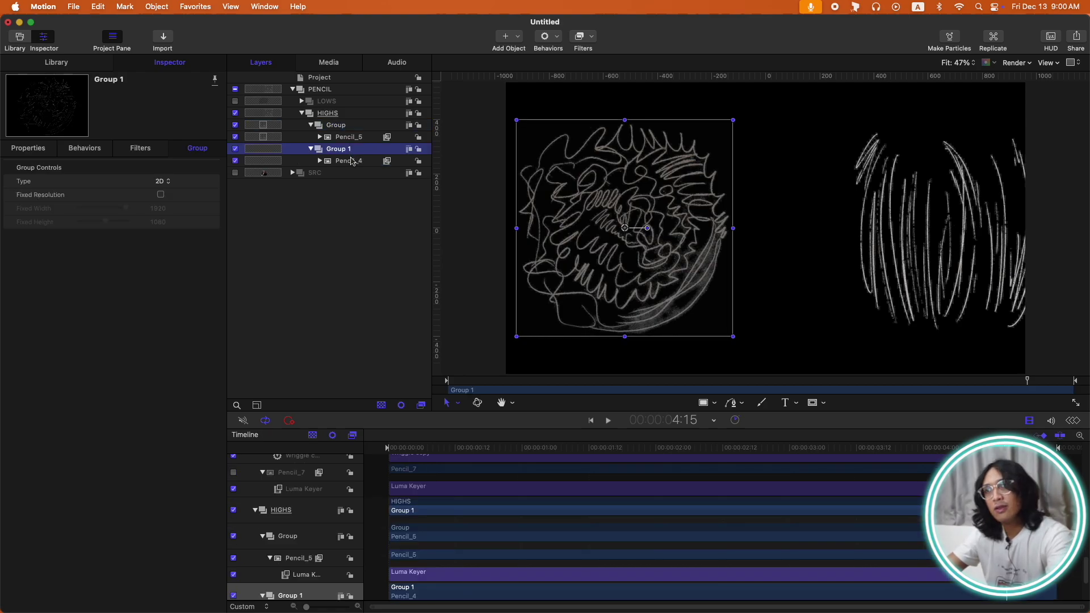
# Make ten clone layers of Pencil_5 inside its group
pyautogui.click(351, 161)
pyautogui.keyDown('super'); pyautogui.click(349, 136); pyautogui.keyUp('super')
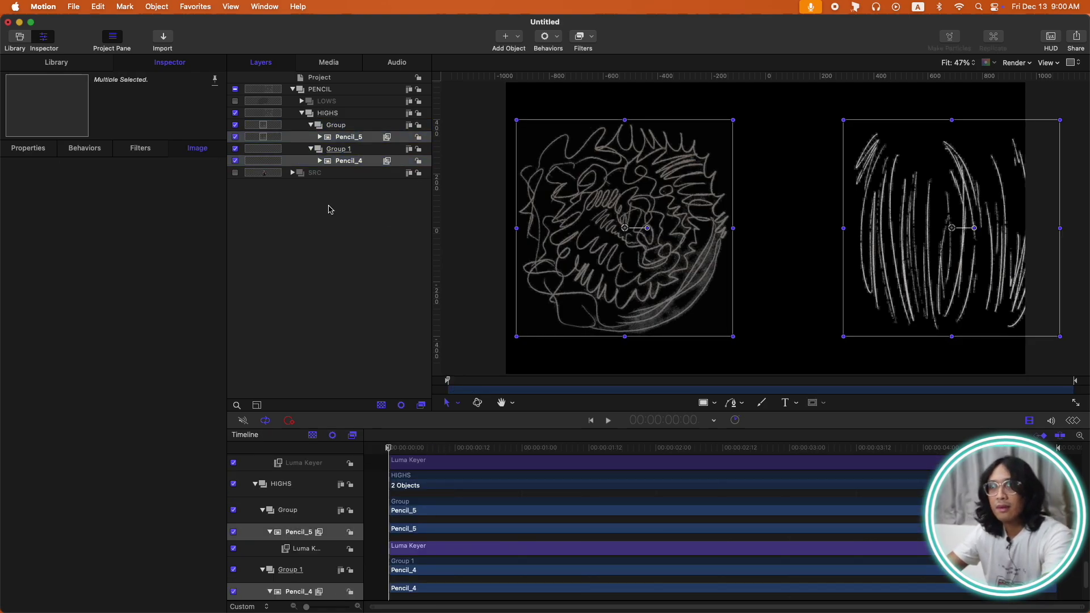
pyautogui.press('k')
pyautogui.press('k')
pyautogui.press('k')
pyautogui.press('k')
pyautogui.press('k')
pyautogui.press('k')
pyautogui.press('k')
pyautogui.press('k')
pyautogui.press('k')
pyautogui.press('k')
# Make ten clone layers of Pencil_4 inside its group
pyautogui.click(357, 289)
pyautogui.press('k')
pyautogui.press('k')
pyautogui.press('k')
pyautogui.press('k')
pyautogui.press('k')
pyautogui.press('k')
pyautogui.press('k')
pyautogui.press('k')
pyautogui.press('k')
pyautogui.press('k')
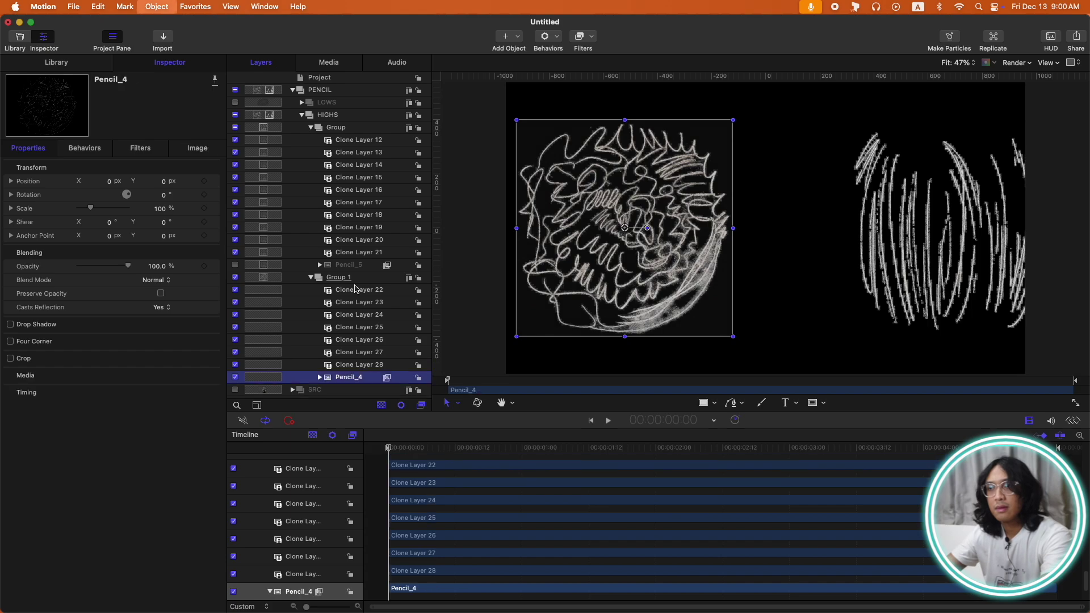
# Rename the Pencil_4 group as P4 and the Pencil_5 group as P5
pyautogui.click(311, 277)
pyautogui.doubleClick(337, 277)
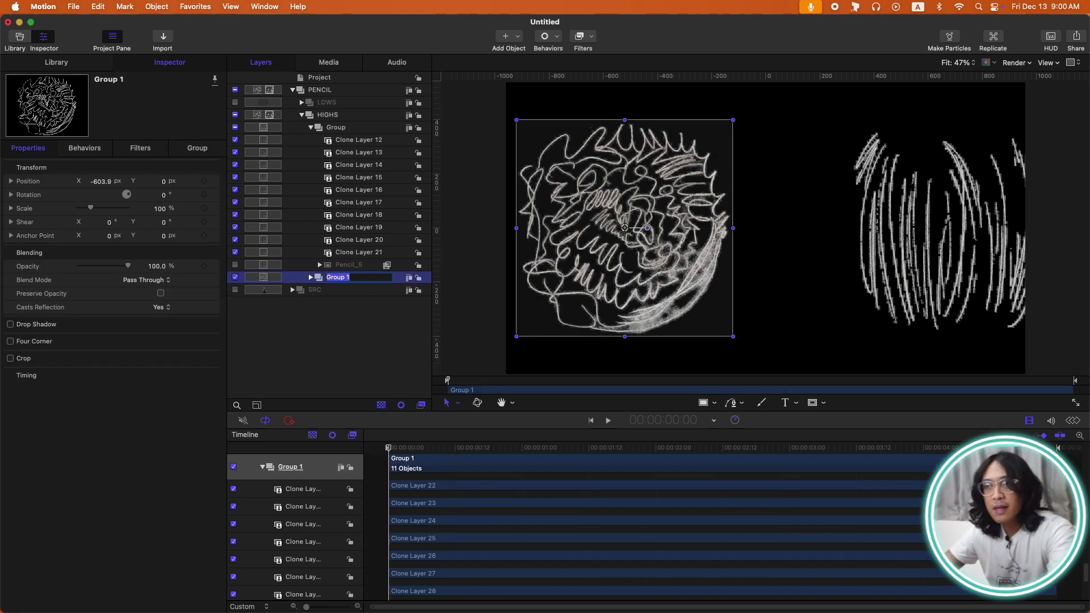
pyautogui.write('P4')
pyautogui.press('Return')
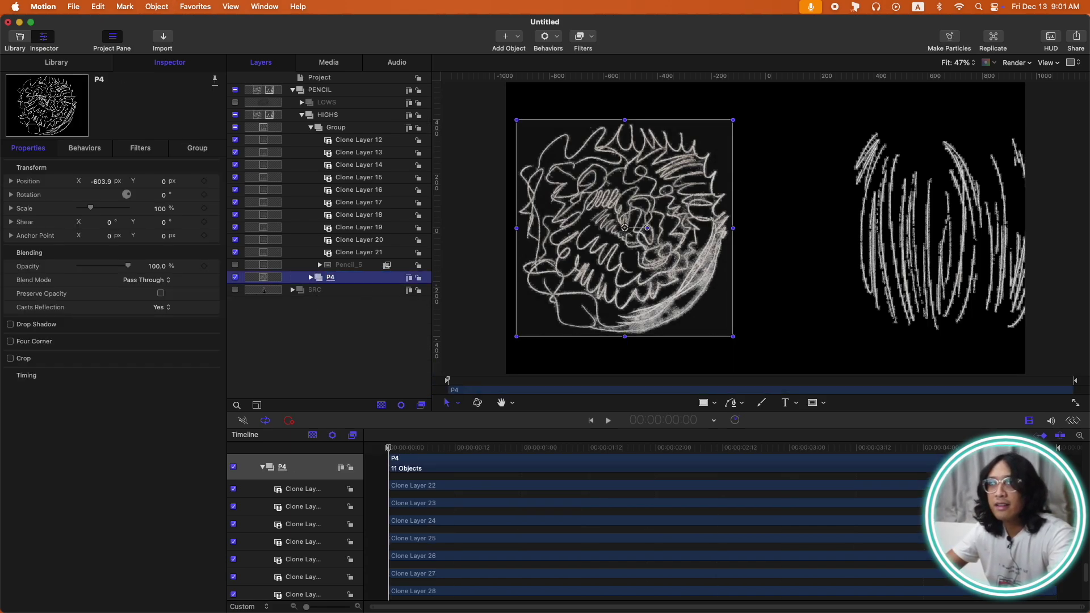
pyautogui.click(351, 130)
pyautogui.doubleClick(350, 130)
pyautogui.write('P5')
pyautogui.press('Return')
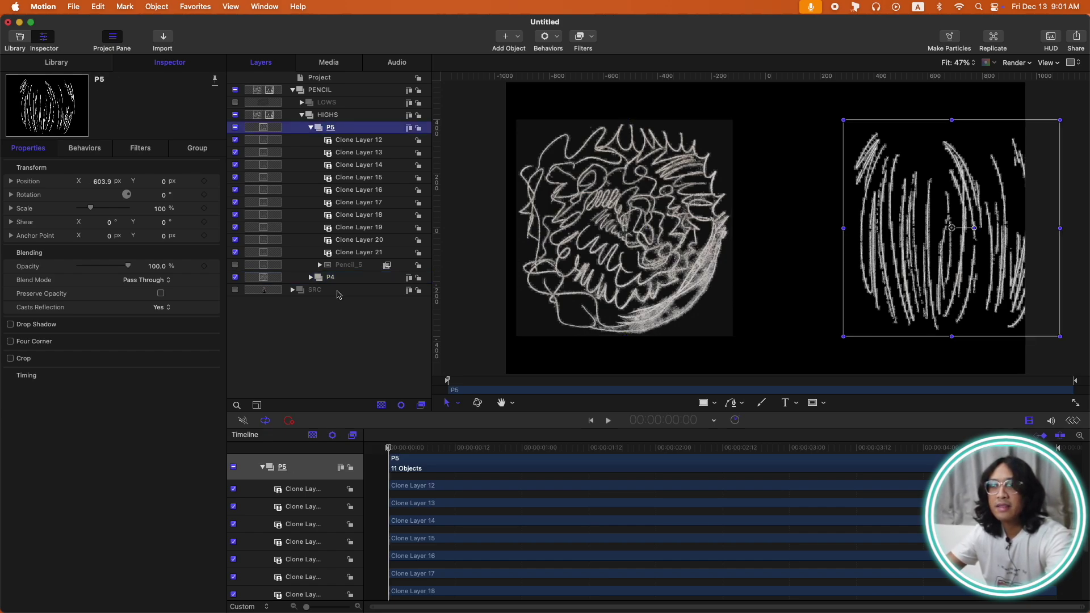
# Hide P4 and spread the P5 clone layers across the canvas so their strokes overlap and fill the frame
pyautogui.click(235, 277)
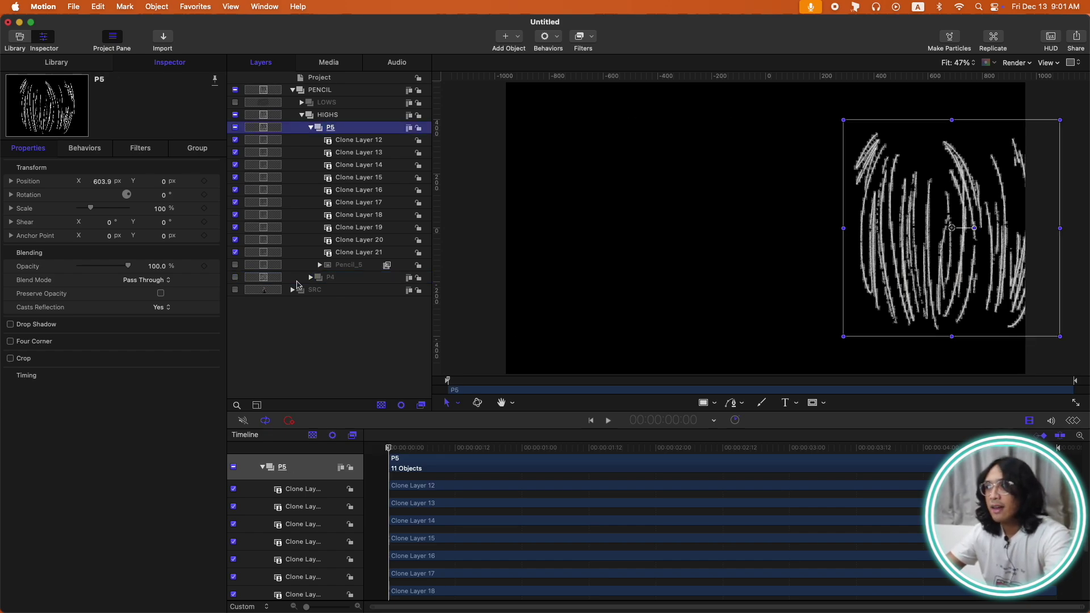
pyautogui.click(357, 253)
pyautogui.moveTo(916, 213); pyautogui.dragTo(769, 156)
pyautogui.click(349, 240)
pyautogui.moveTo(921, 230); pyautogui.dragTo(905, 124)
pyautogui.click(347, 228)
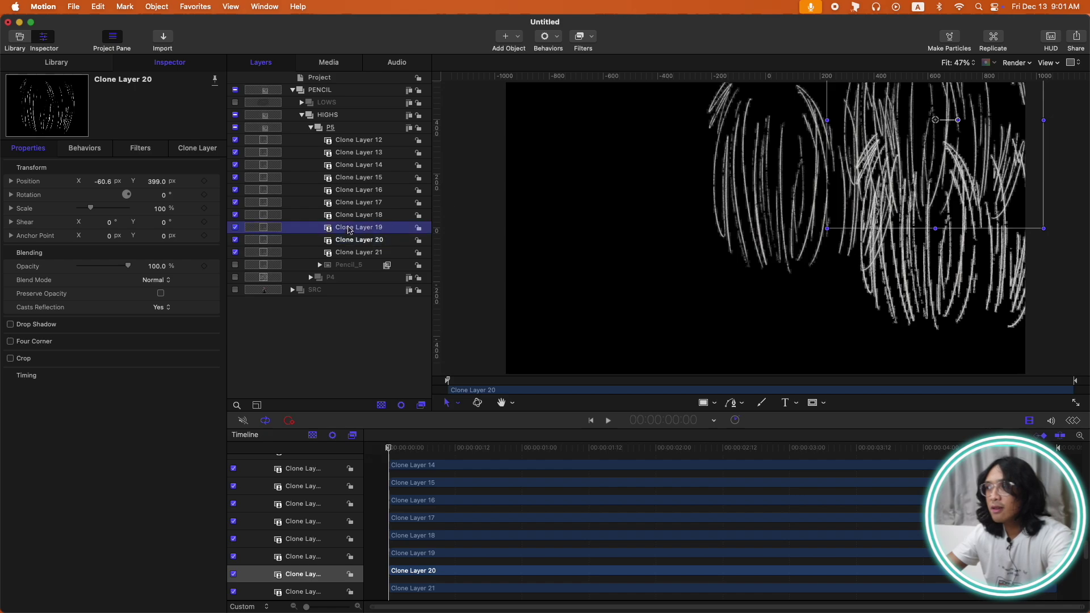
pyautogui.moveTo(907, 216)
pyautogui.mouseDown()
pyautogui.moveTo(812, 298)
pyautogui.moveTo(782, 306)
pyautogui.mouseUp()
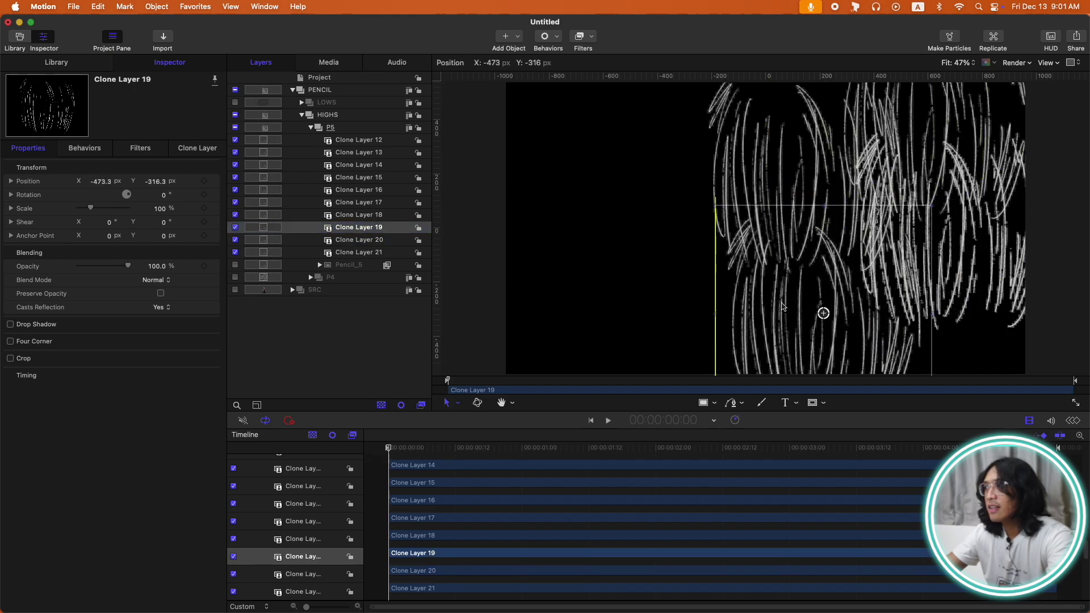
pyautogui.click(361, 216)
pyautogui.moveTo(965, 258); pyautogui.dragTo(637, 267)
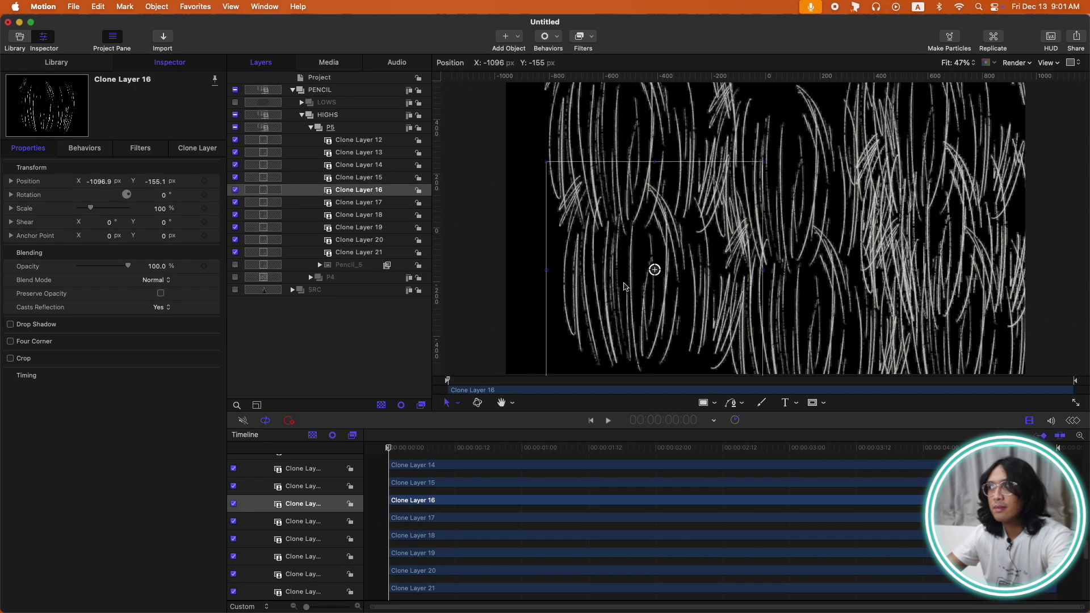
# Paste both Wriggle behaviors onto the P5 clones: rotation 293.82°, noisiness 0.55; position 91 px, Add mode, frequency 1.1, noisiness 0.5
pyautogui.click(552, 155)
pyautogui.press('super+v')
pyautogui.press('space')
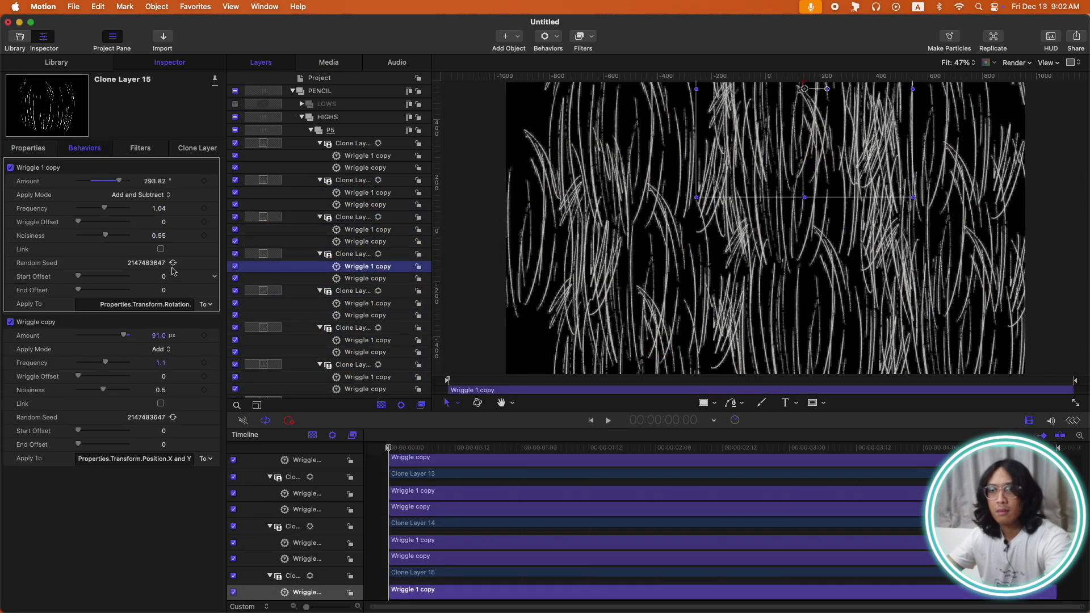
# Generate new random seeds for the Wriggle behaviors on the remaining P5 clone layers, from Clone Layer 16 onward
pyautogui.click(368, 303)
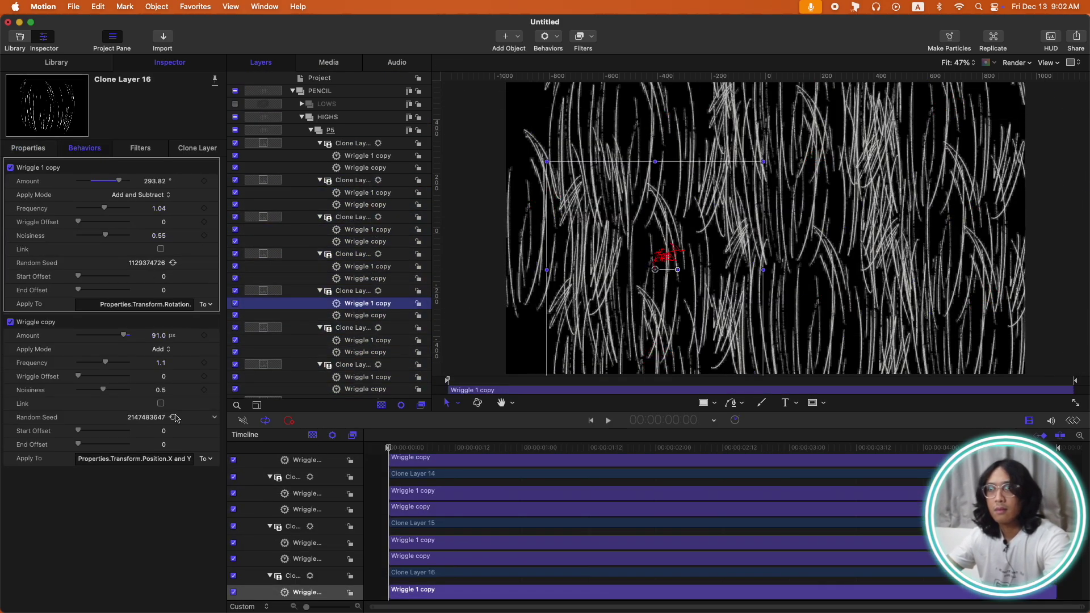
pyautogui.scroll(-3, 331, 284)
pyautogui.click(367, 292)
pyautogui.click(367, 284)
pyautogui.scroll(-2, 331, 341)
pyautogui.click(367, 302)
pyautogui.click(366, 340)
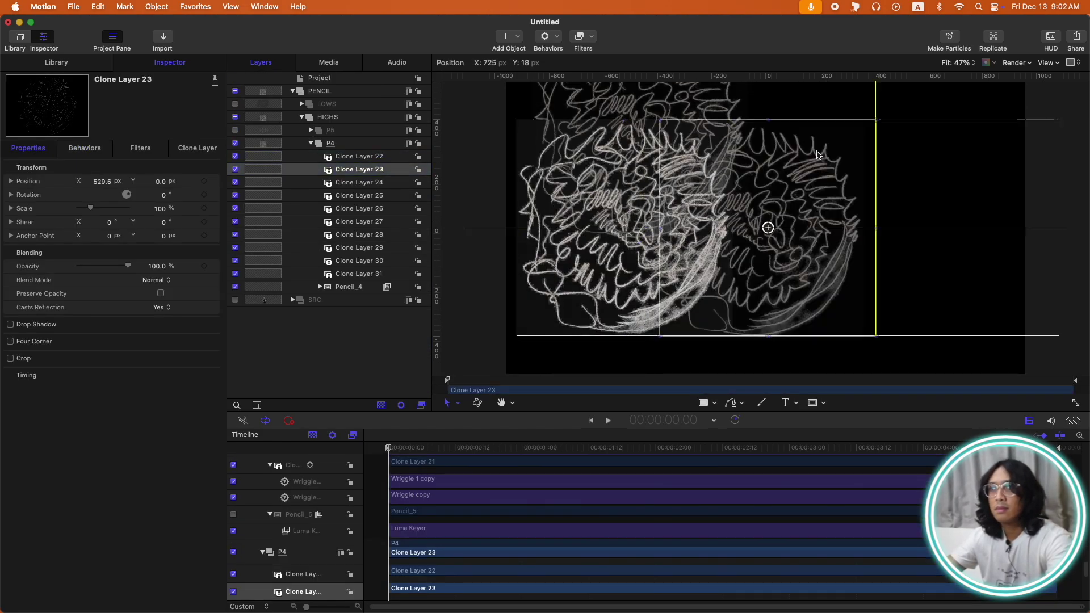
# Spread the P4 clone layers across the frame and generate new random seeds for their rotation and position Wriggle behaviors
pyautogui.moveTo(768, 227)
pyautogui.mouseDown()
pyautogui.moveTo(682, 170)
pyautogui.moveTo(936, 142)
pyautogui.moveTo(568, 313)
pyautogui.moveTo(902, 366)
pyautogui.mouseUp()
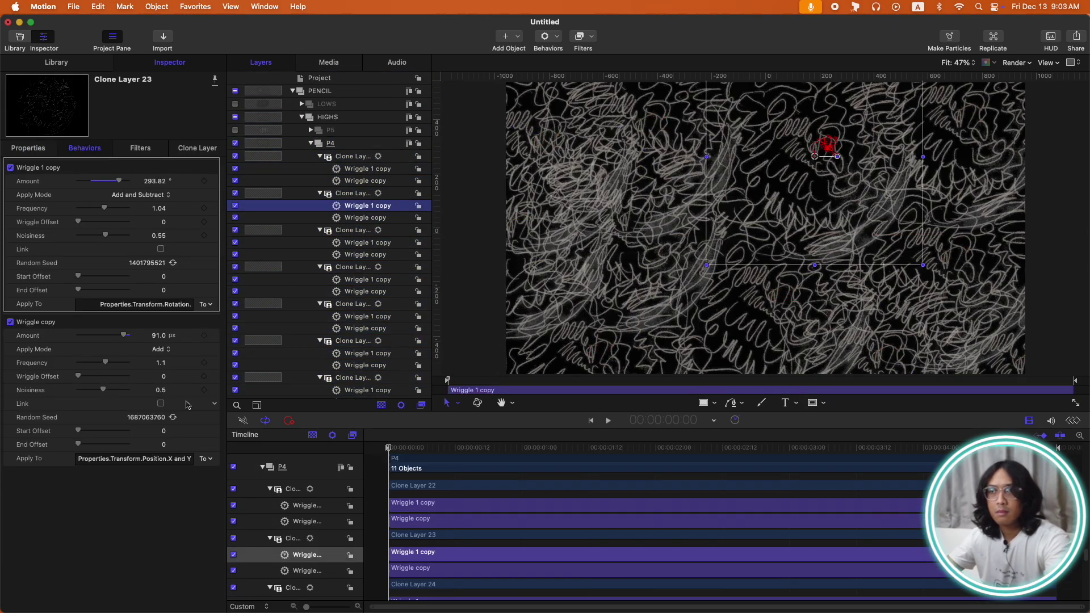
pyautogui.click(173, 418)
pyautogui.press('Down')
pyautogui.press('Down')
pyautogui.press('Down')
pyautogui.press('Down')
pyautogui.press('Down')
pyautogui.press('Down')
pyautogui.press('Down')
pyautogui.press('Down')
pyautogui.press('Down')
pyautogui.press('Down')
pyautogui.press('Down')
pyautogui.press('Down')
pyautogui.press('Down')
pyautogui.press('Down')
pyautogui.press('Down')
pyautogui.press('Down')
pyautogui.press('Down')
pyautogui.press('Down')
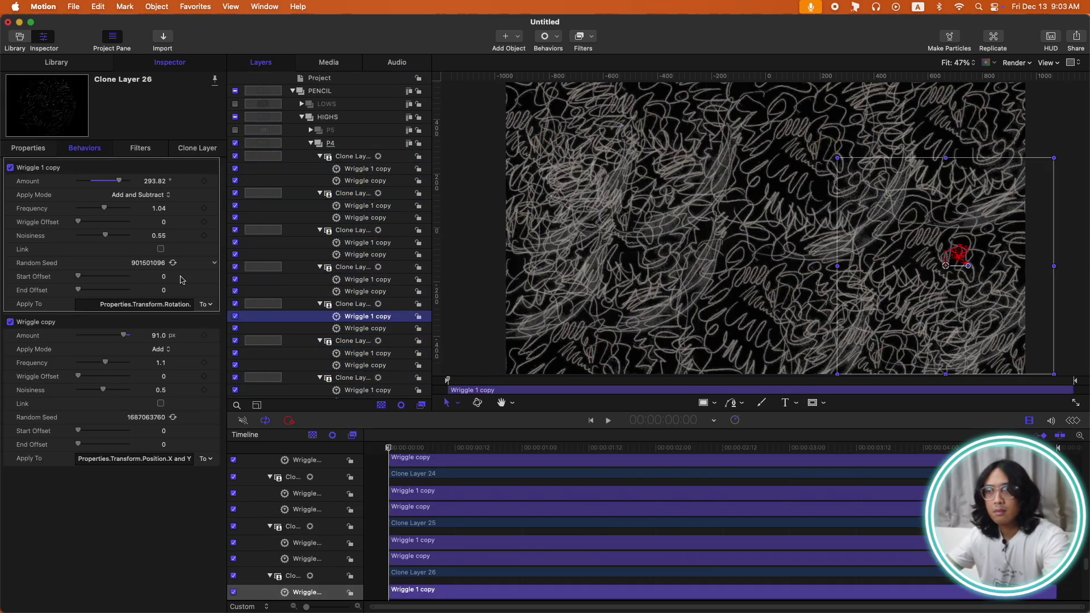
pyautogui.press('Down')
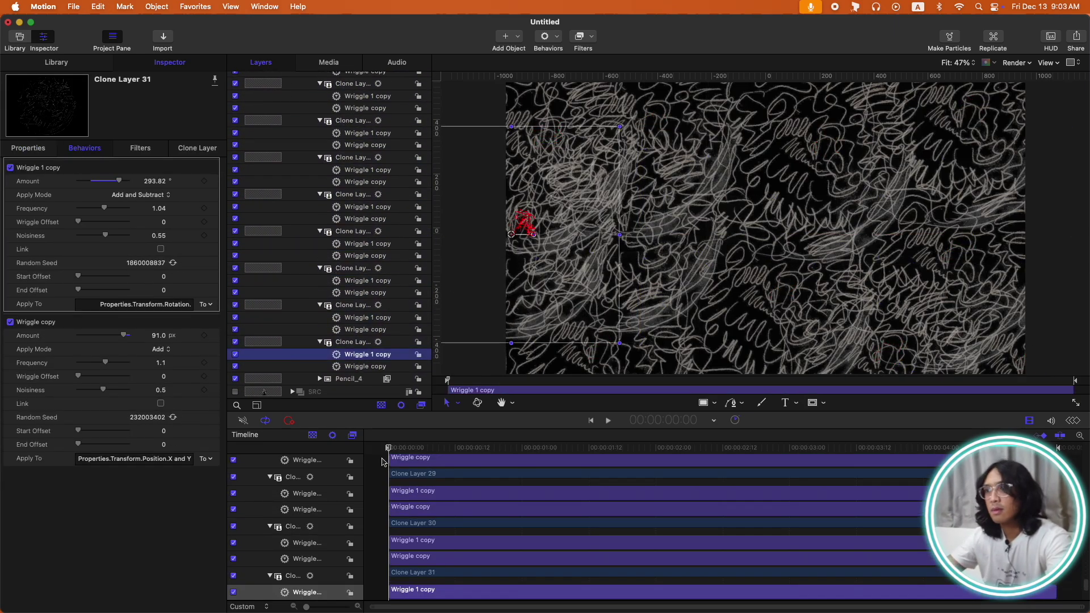
# Play back the stroke animation, collapse the HIGHS group and make the LOWS pencil group visible
pyautogui.press('space')
pyautogui.scroll(10, 306, 170)
pyautogui.keyDown('alt'); pyautogui.click(303, 118); pyautogui.keyUp('alt')
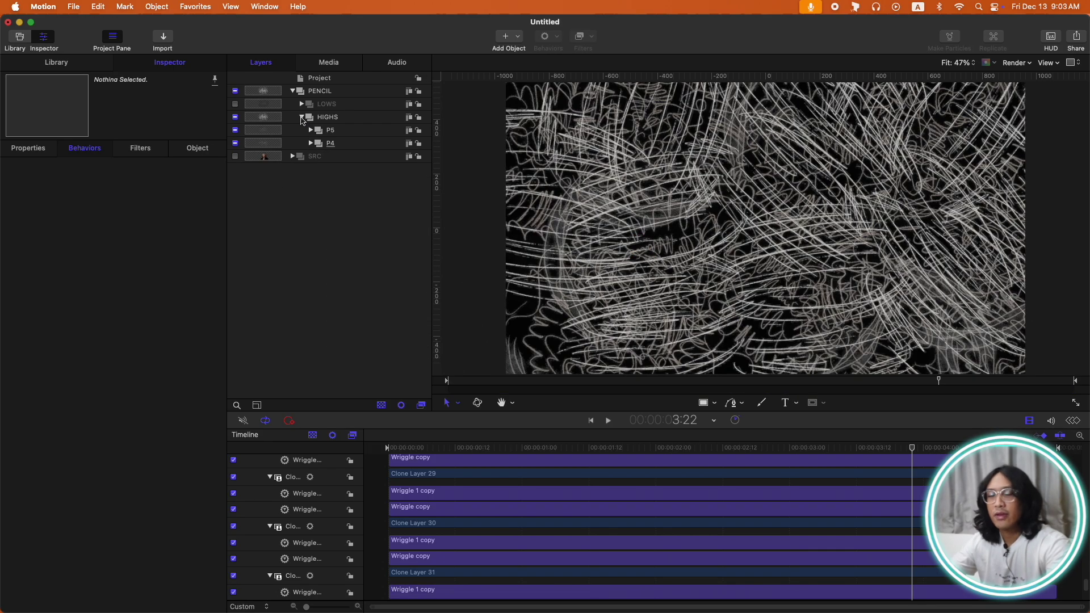
pyautogui.click(302, 118)
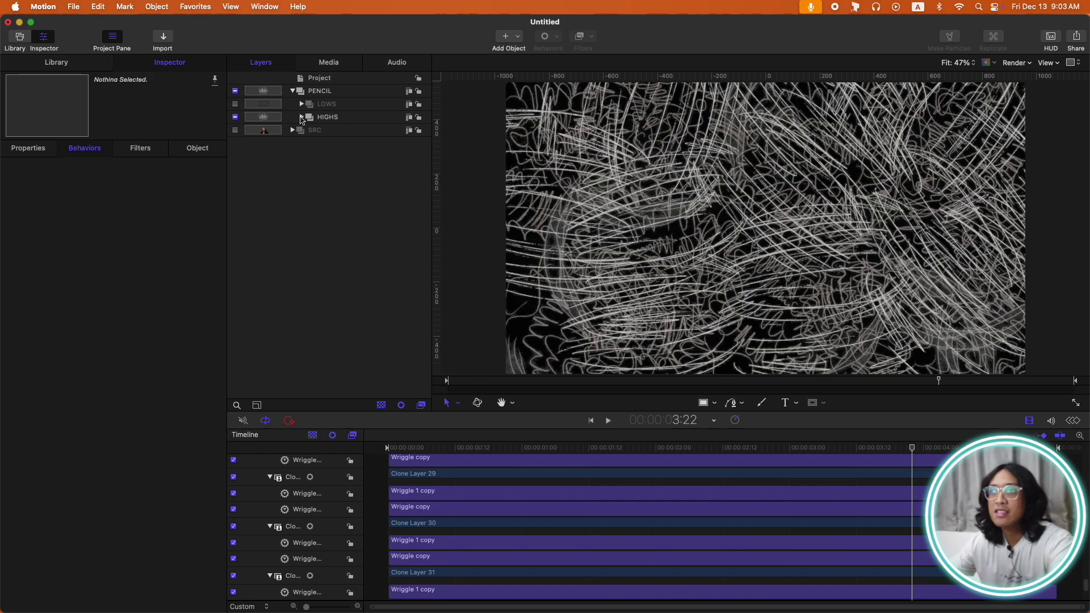
pyautogui.click(235, 104)
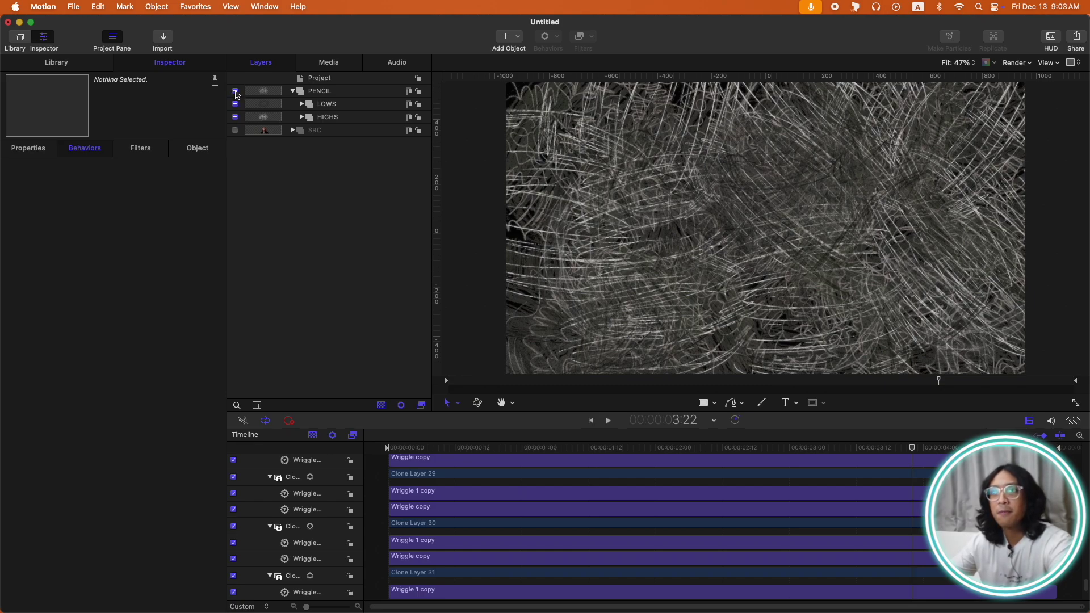
# Hide and collapse the PENCIL group, show the SRC group and return the playhead to the first frame
pyautogui.click(235, 91)
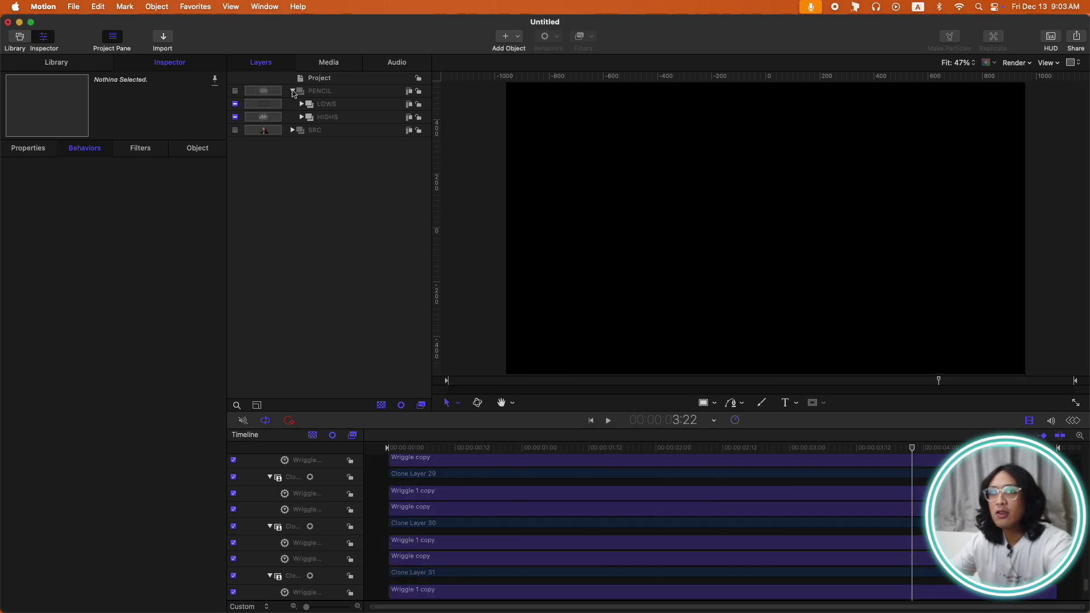
pyautogui.click(294, 91)
pyautogui.click(235, 104)
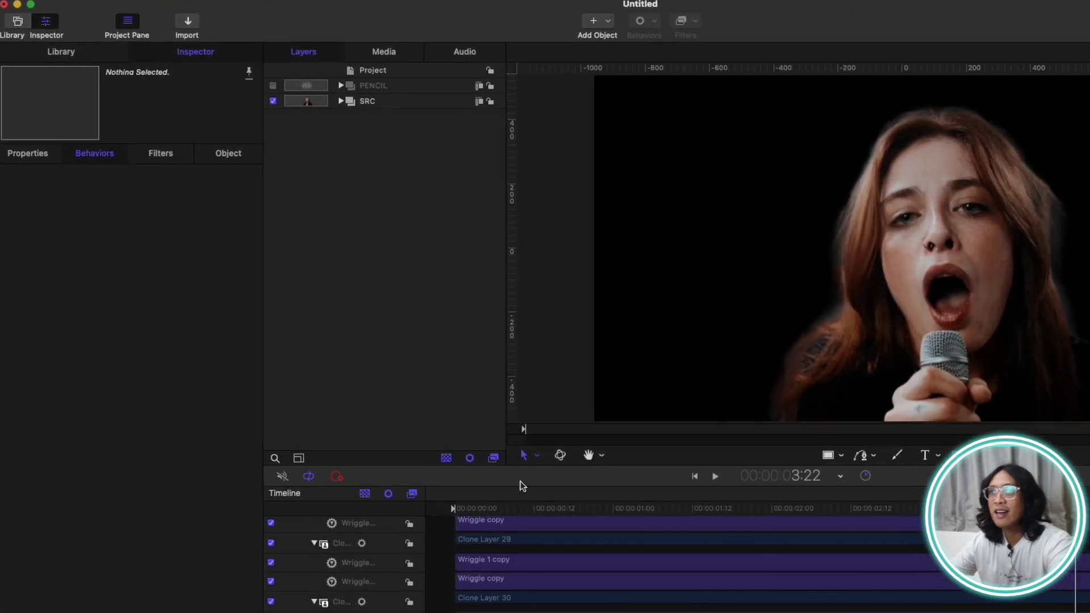
pyautogui.press('Home')
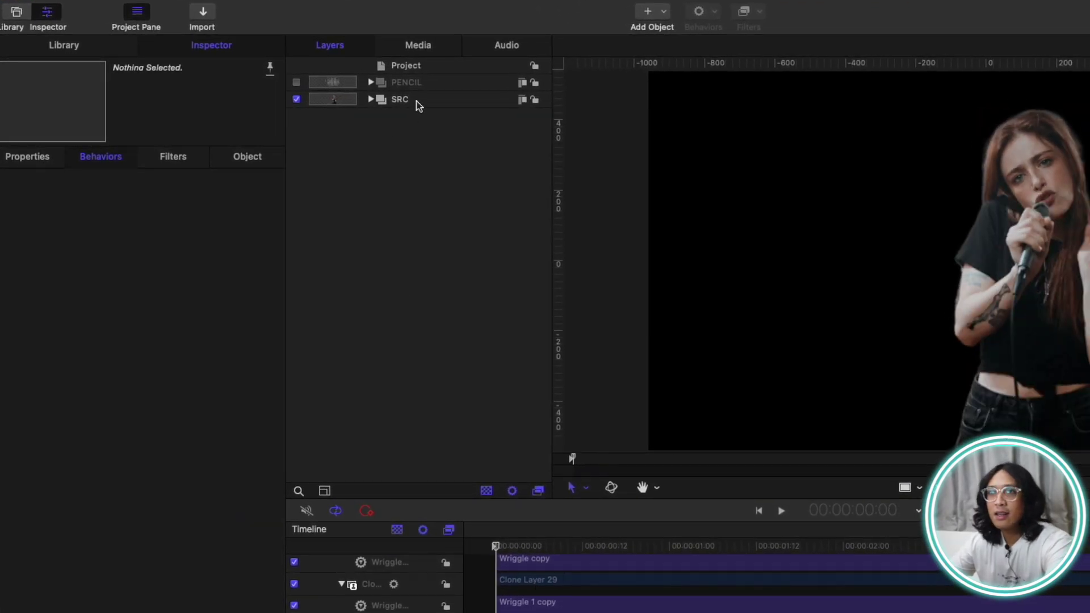
# Make two clone layers of the SRC group, each in its own new group
pyautogui.click(417, 101)
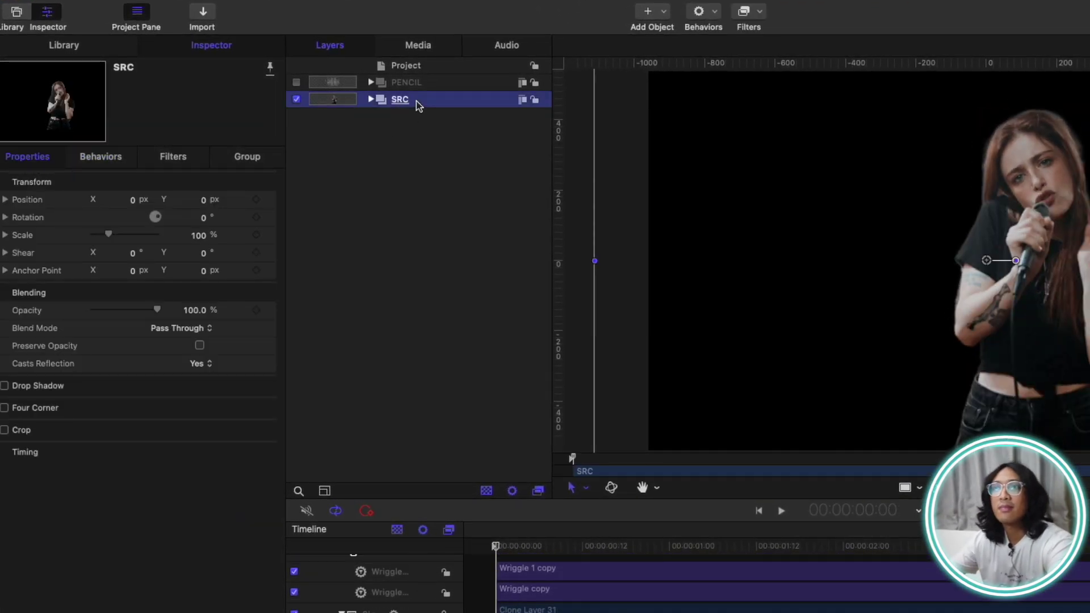
pyautogui.press('k')
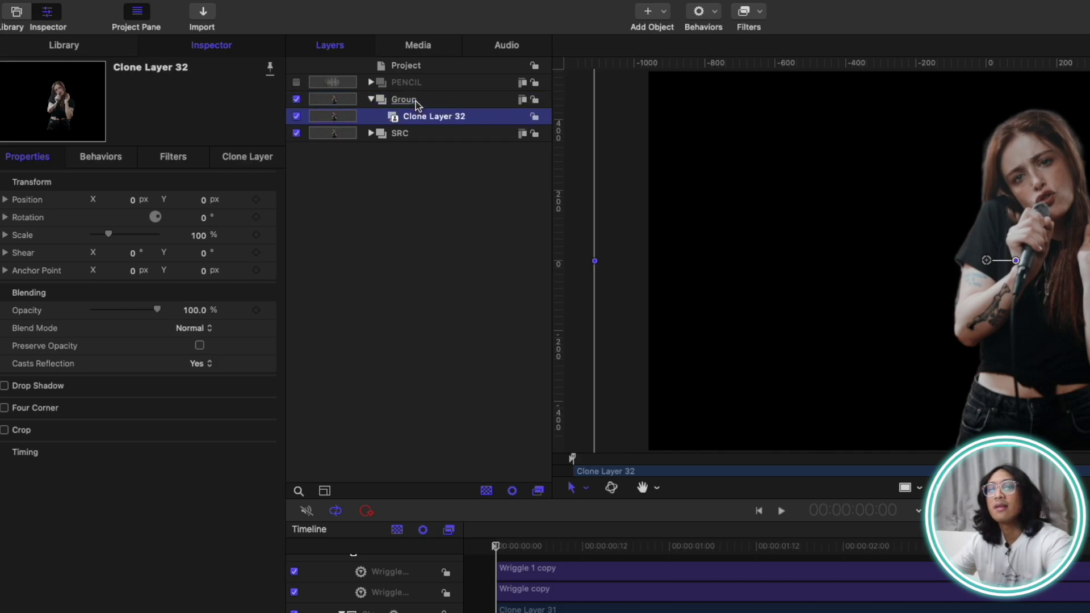
pyautogui.click(421, 135)
pyautogui.press('k')
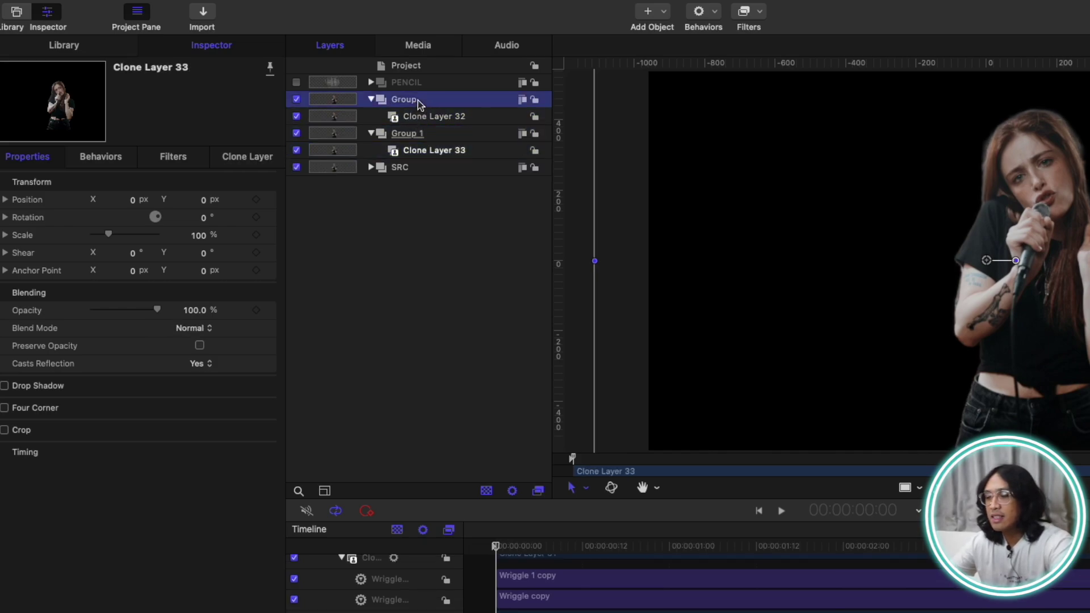
# Rename the two new clone groups HIGHS (upper) and LOWS (lower)
pyautogui.doubleClick(421, 101)
pyautogui.write('HIGHS')
pyautogui.press('Return')
pyautogui.click(407, 132)
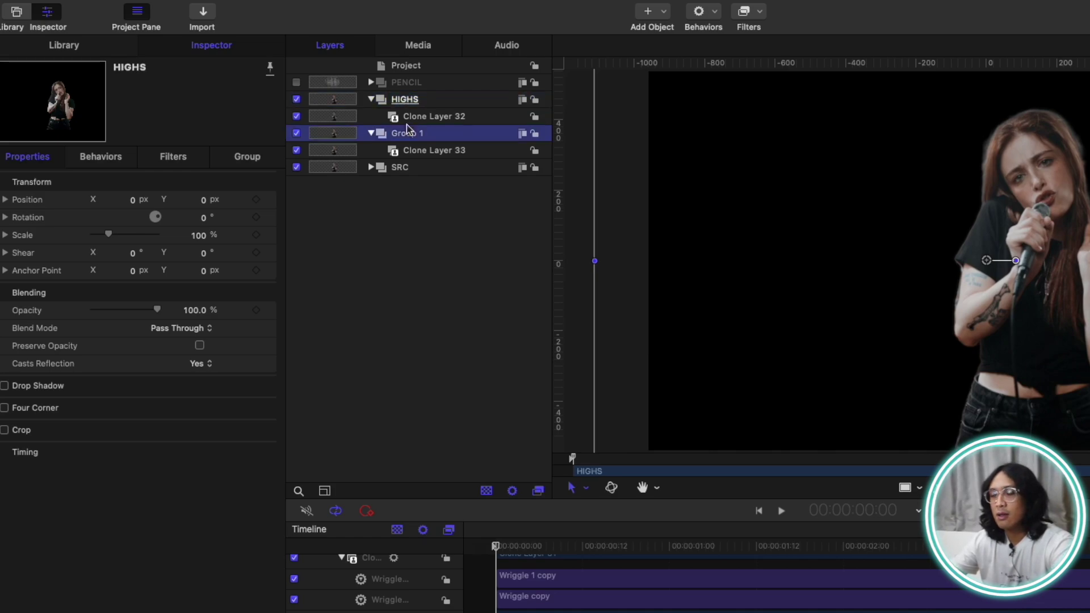
pyautogui.doubleClick(443, 133)
pyautogui.write('LOWS')
pyautogui.press('Return')
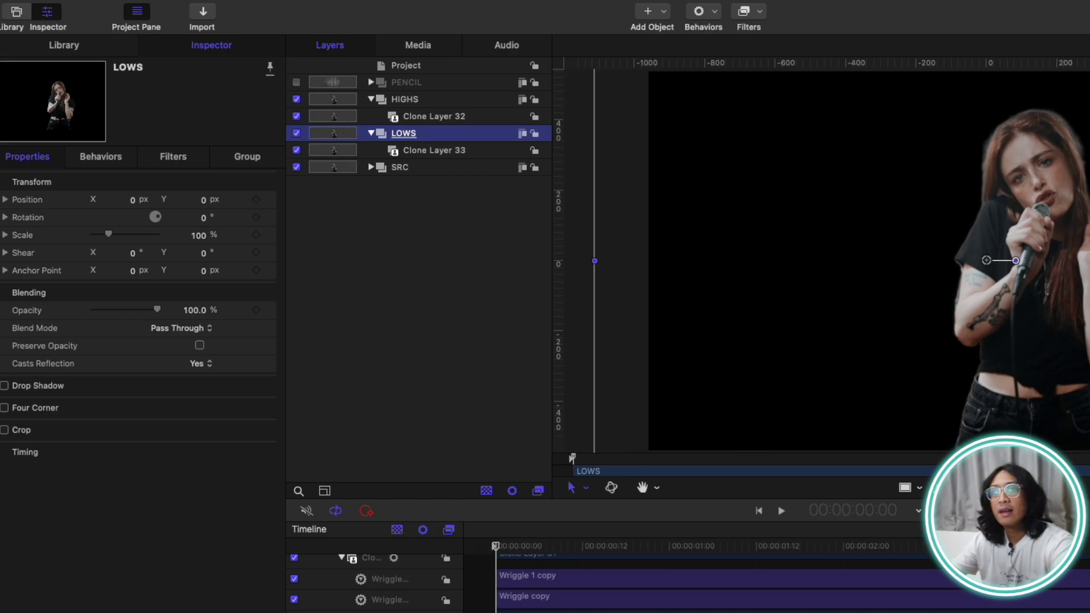
# Apply a Colorize filter to the SRC group holding the Test3 clip
pyautogui.click(370, 167)
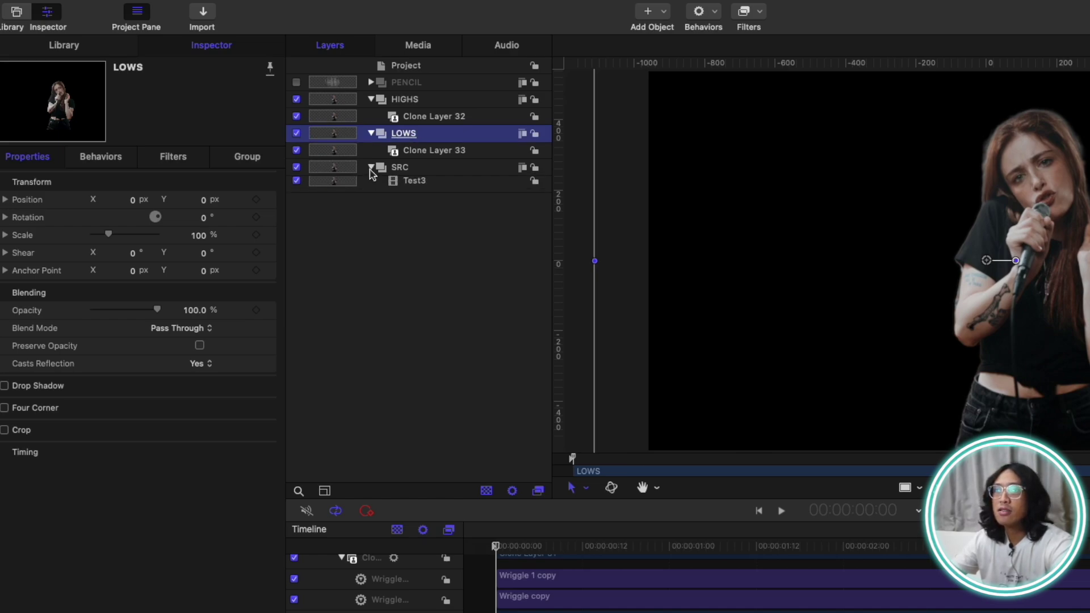
pyautogui.click(400, 171)
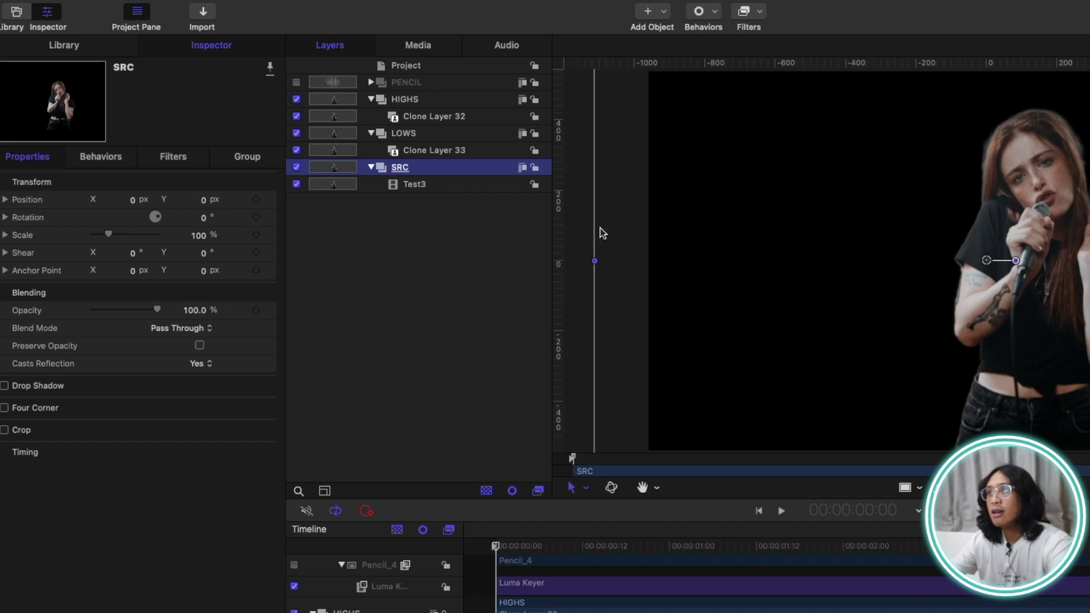
pyautogui.click(749, 16)
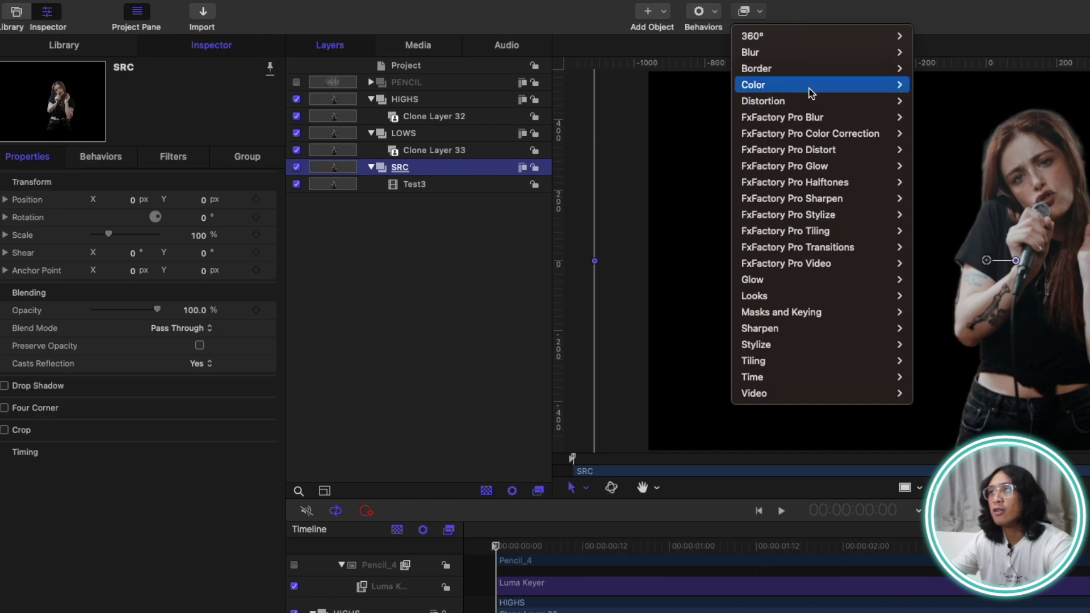
pyautogui.moveTo(810, 90)
pyautogui.click(965, 198)
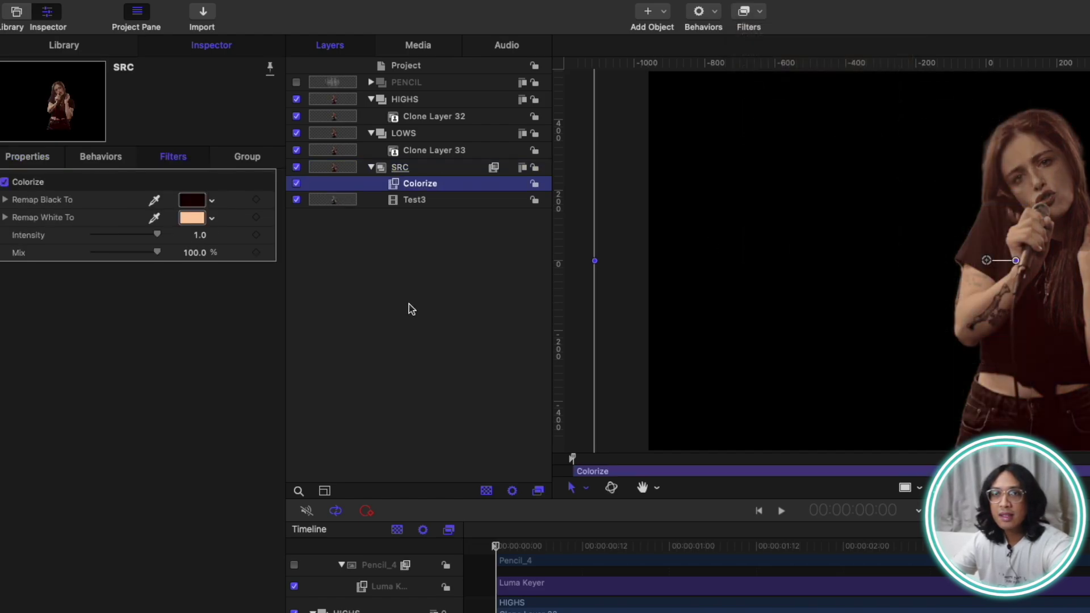
# Set the SRC Colorize filter to remap black to Black and white to White
pyautogui.click(192, 200)
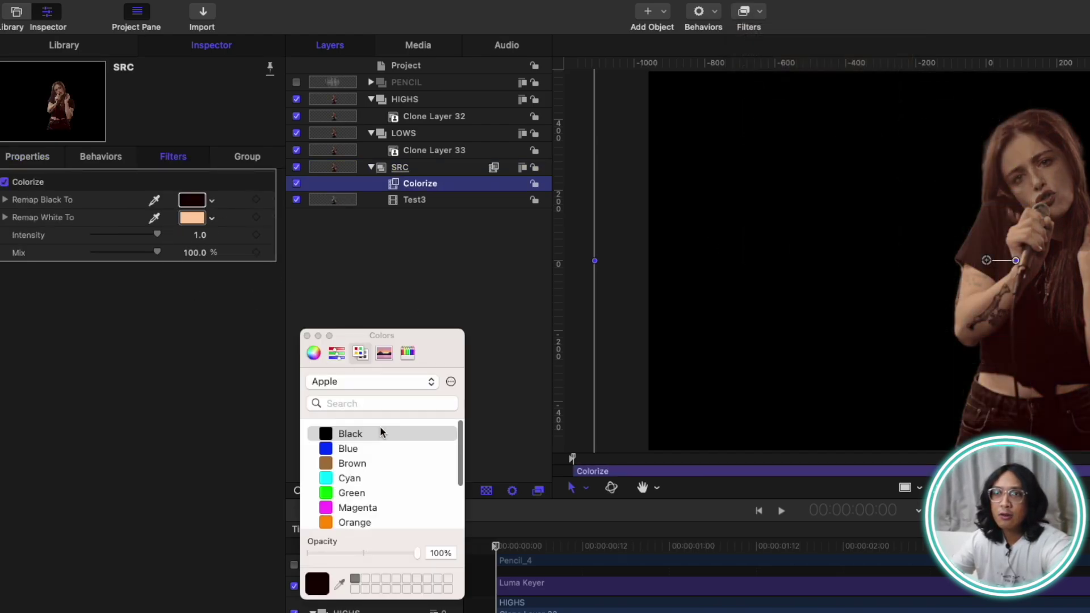
pyautogui.click(359, 435)
pyautogui.click(307, 336)
pyautogui.click(191, 218)
pyautogui.scroll(-3, 363, 482)
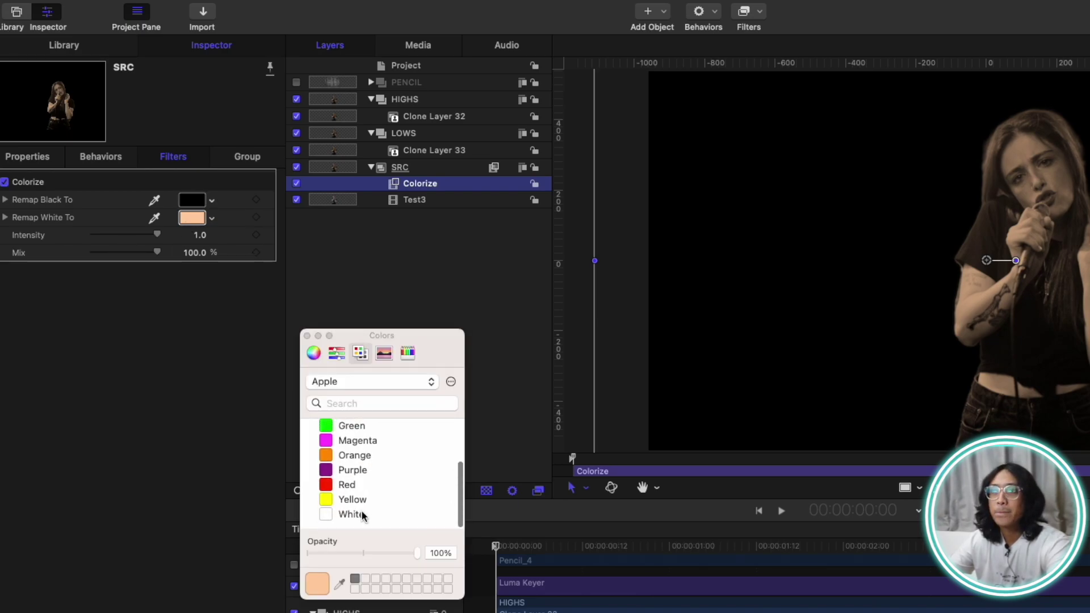
pyautogui.click(351, 513)
pyautogui.click(307, 336)
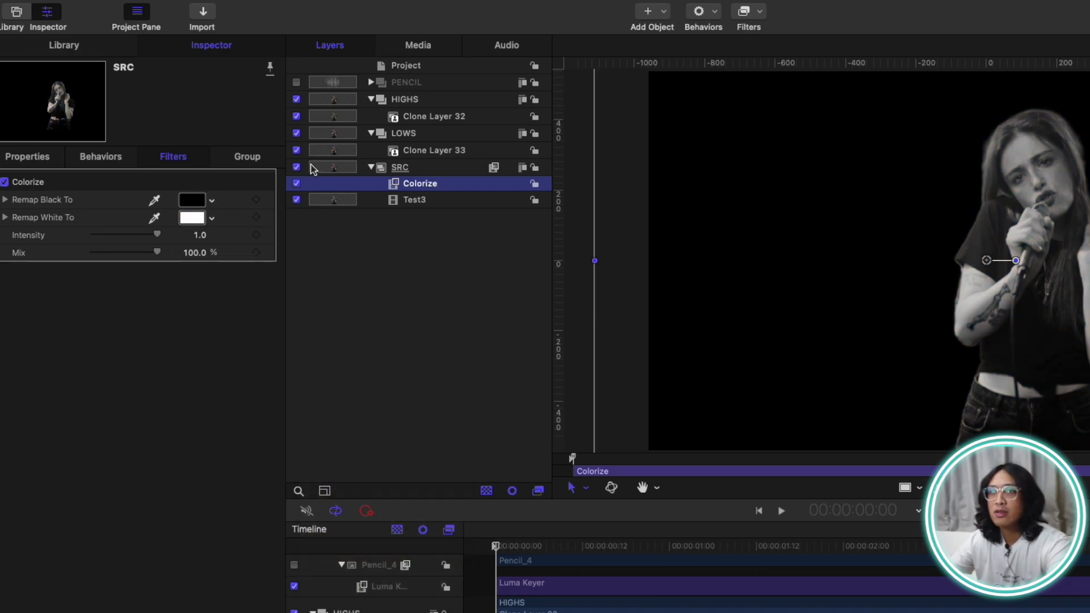
# Hide the SRC group and the HIGHS clone group, and collapse SRC
pyautogui.click(296, 167)
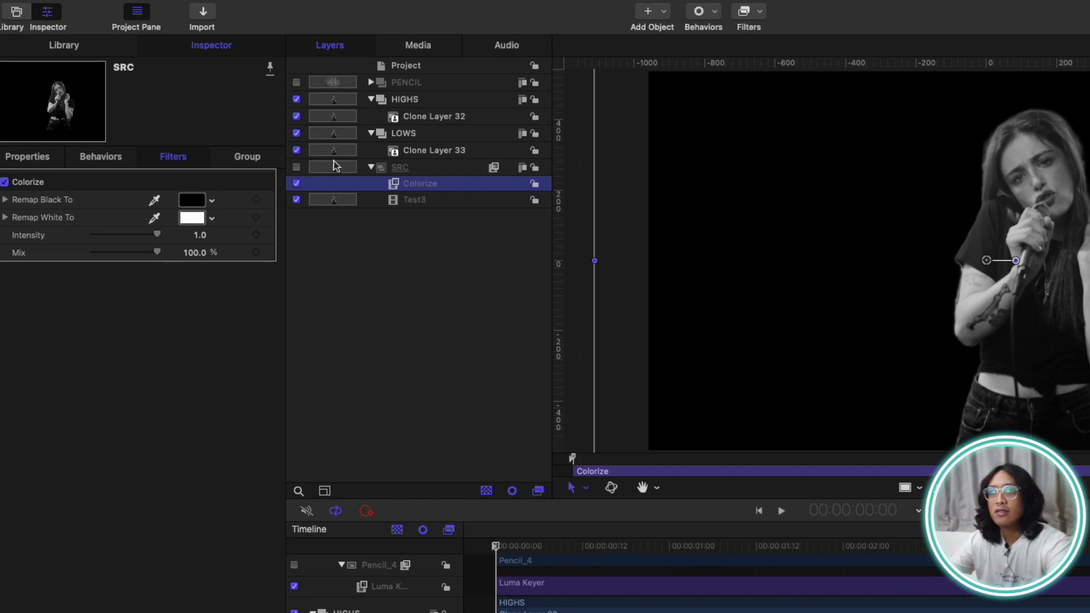
pyautogui.click(432, 103)
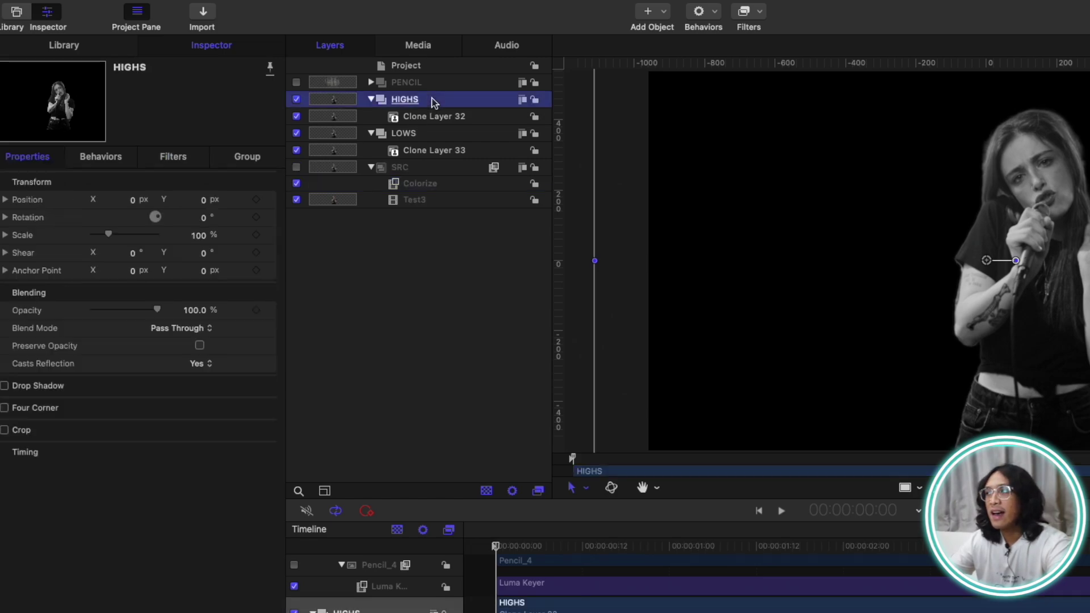
pyautogui.click(297, 100)
pyautogui.click(370, 167)
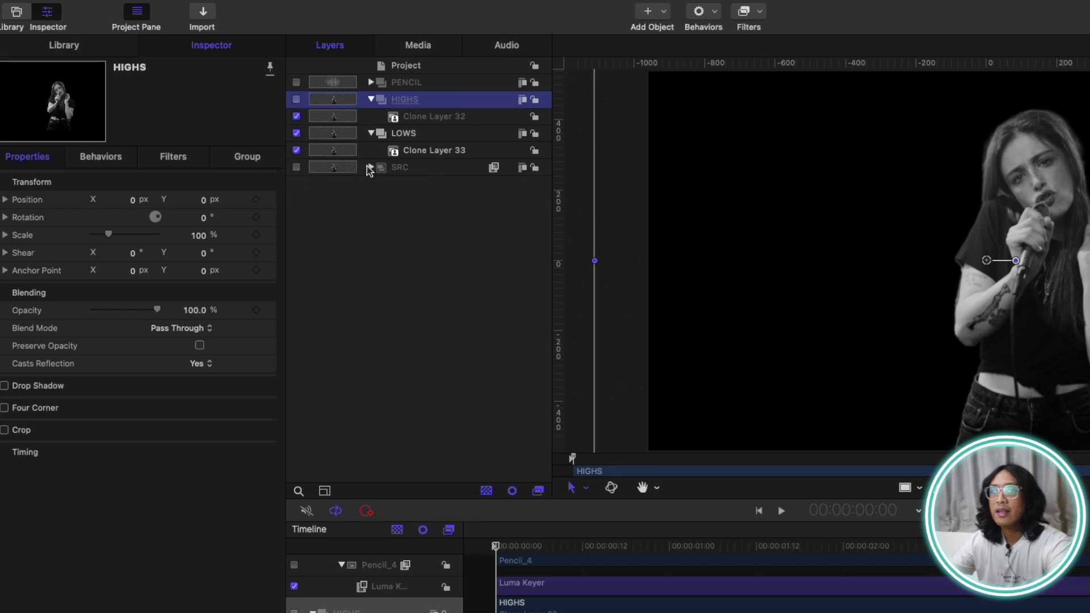
# Add a Luma Keyer filter to the LOWS clone group and switch the canvas background to transparent
pyautogui.click(430, 137)
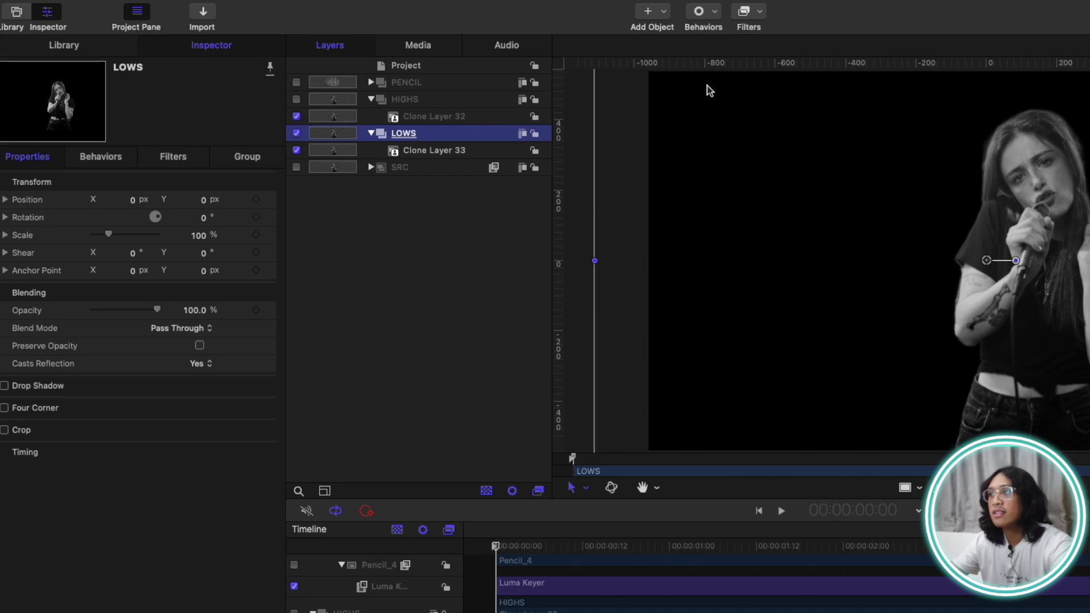
pyautogui.click(749, 15)
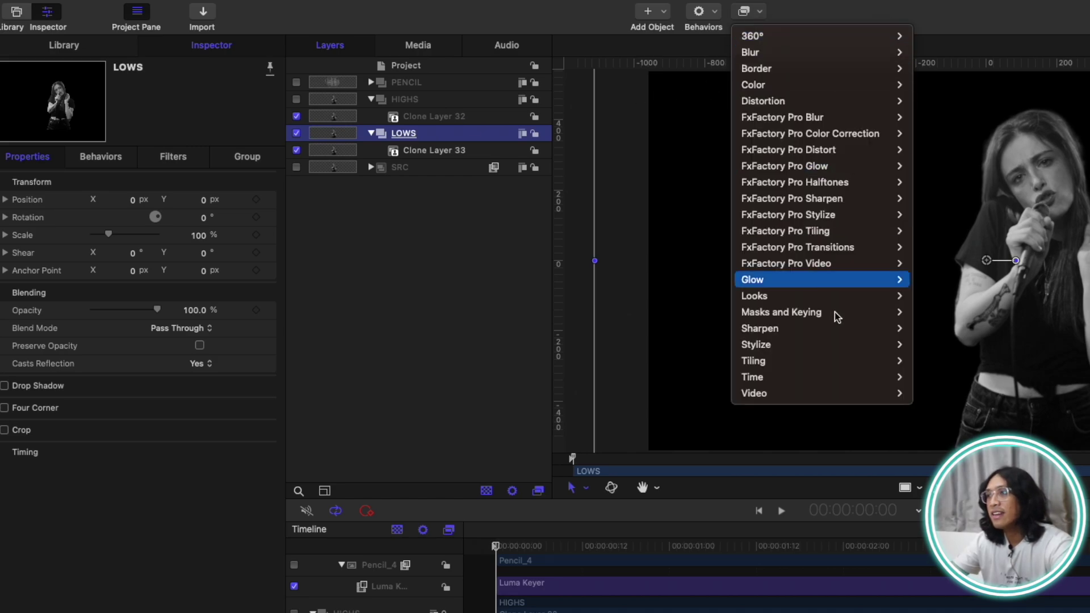
pyautogui.moveTo(845, 321)
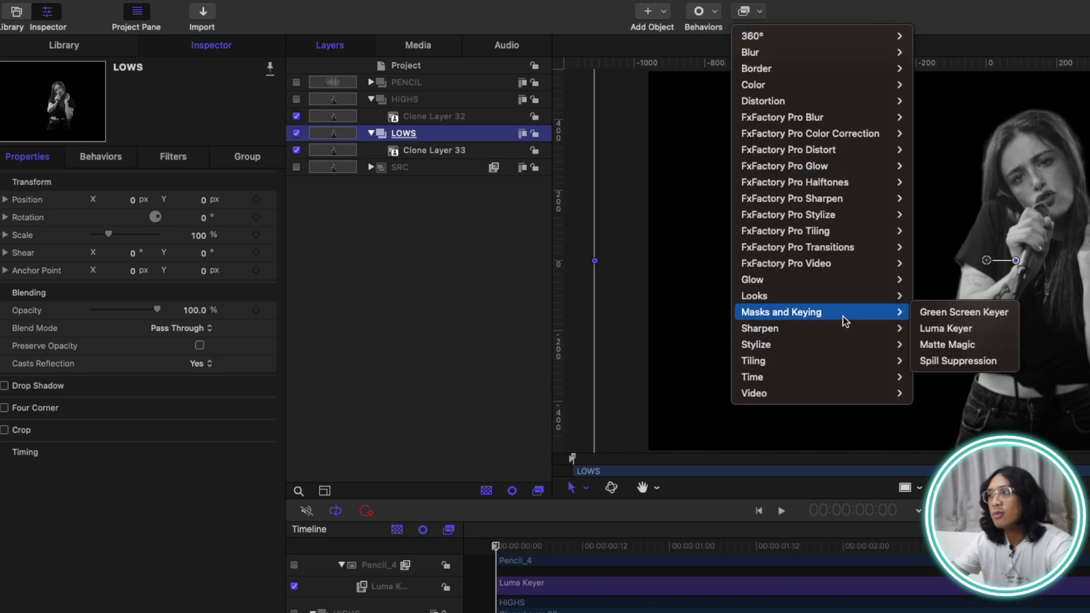
pyautogui.click(958, 332)
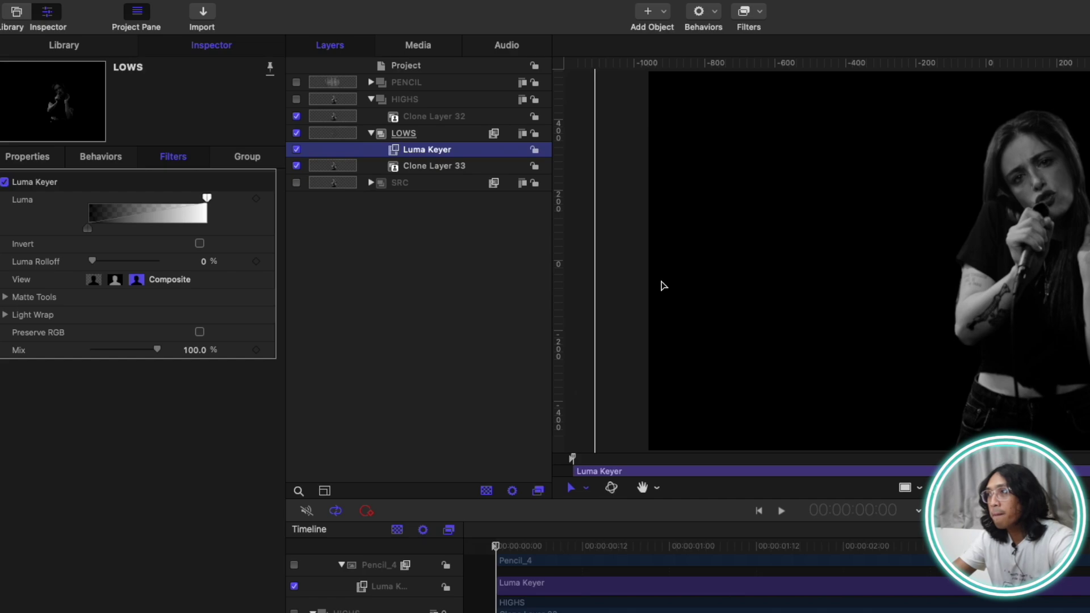
pyautogui.hotkey('shift', 'alt', 't')
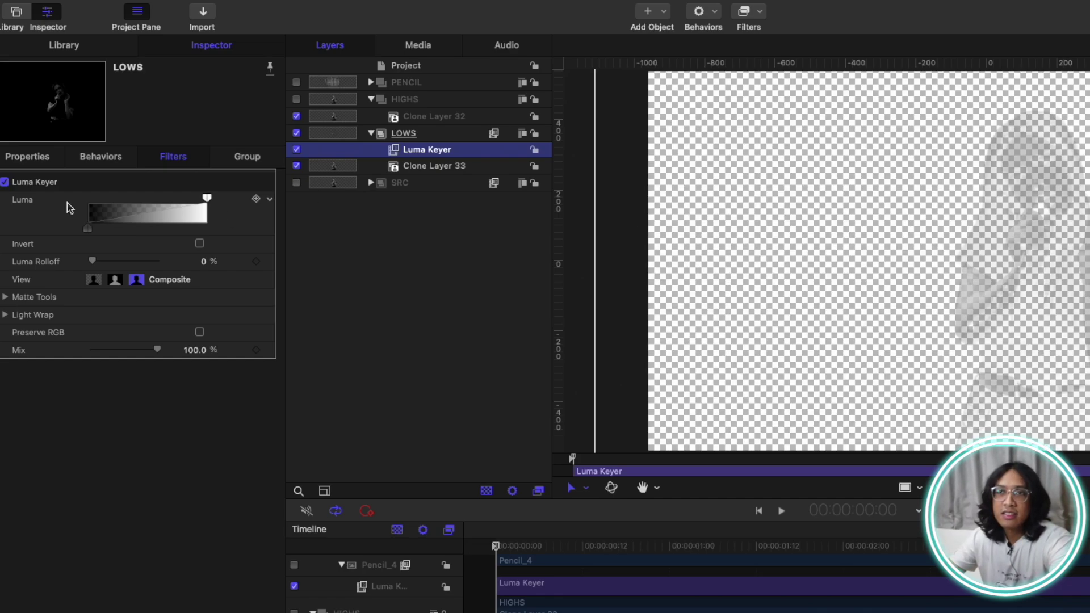
# Invert the LOWS Luma Keyer and move its black and white luma handles inward to keep the dark areas
pyautogui.click(200, 244)
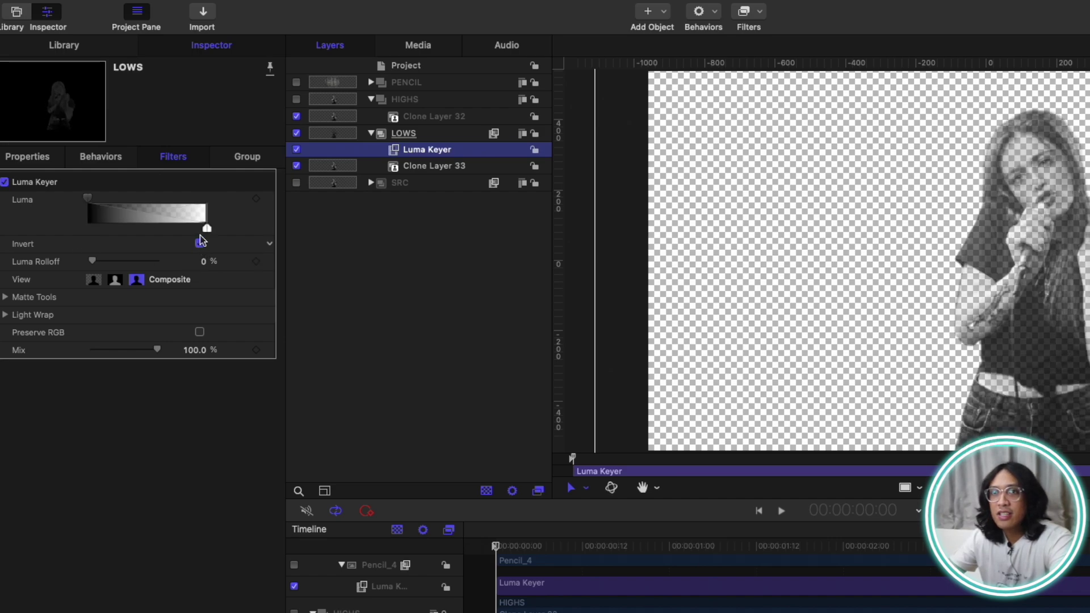
pyautogui.moveTo(87, 198); pyautogui.dragTo(109, 200)
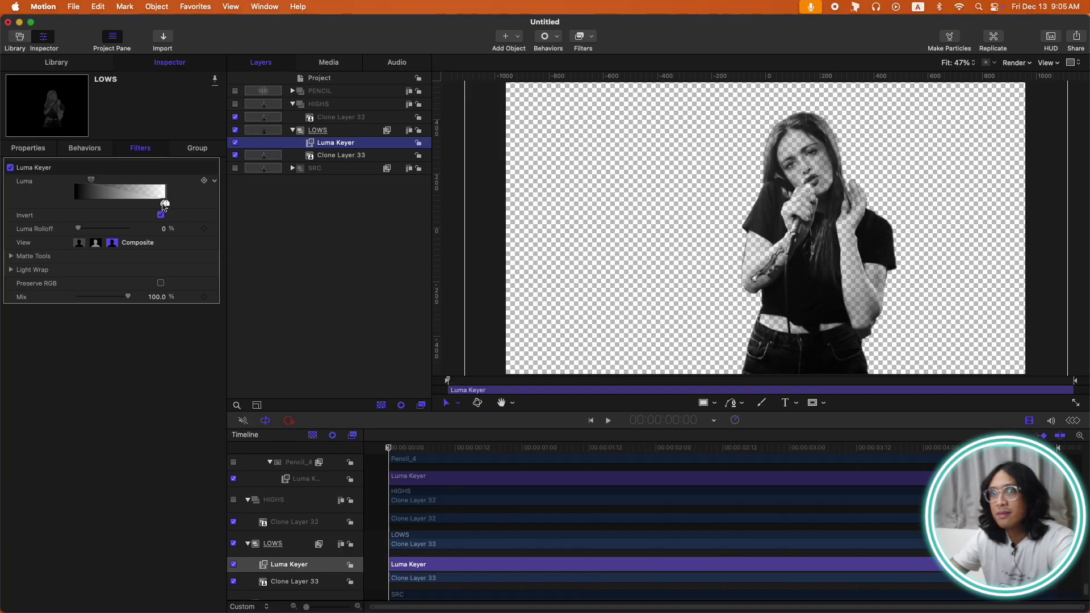
pyautogui.moveTo(206, 229); pyautogui.dragTo(186, 230)
pyautogui.moveTo(91, 180); pyautogui.dragTo(91, 181)
pyautogui.moveTo(151, 204); pyautogui.dragTo(148, 204)
pyautogui.moveTo(91, 181); pyautogui.dragTo(94, 183)
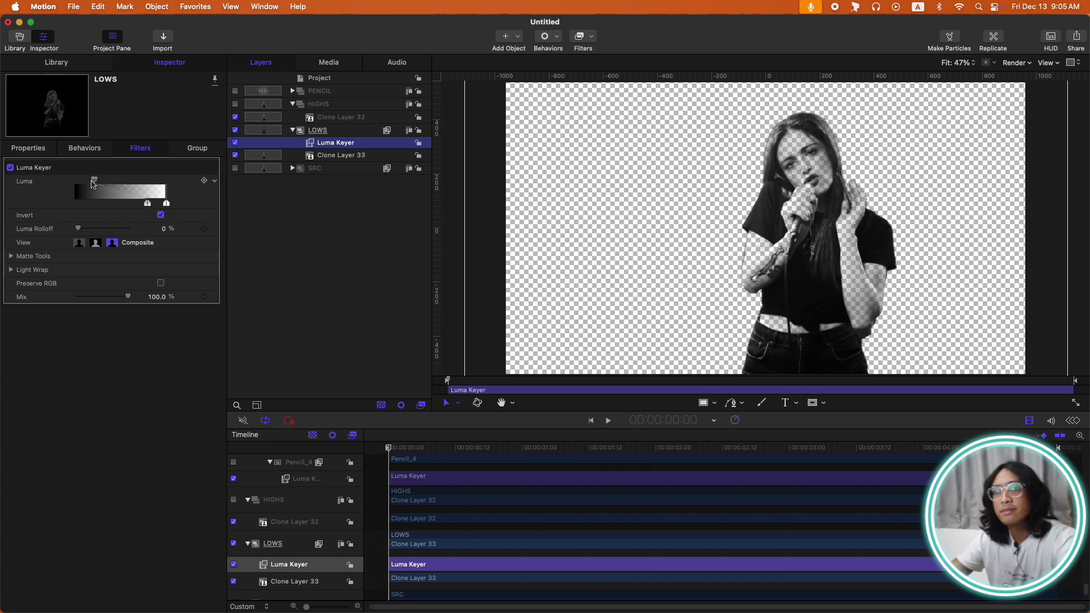
# Turn off Invert on the LOWS Luma Keyer to compare the key, and restore the inverted key
pyautogui.click(160, 215)
pyautogui.click(215, 170)
pyautogui.click(244, 170)
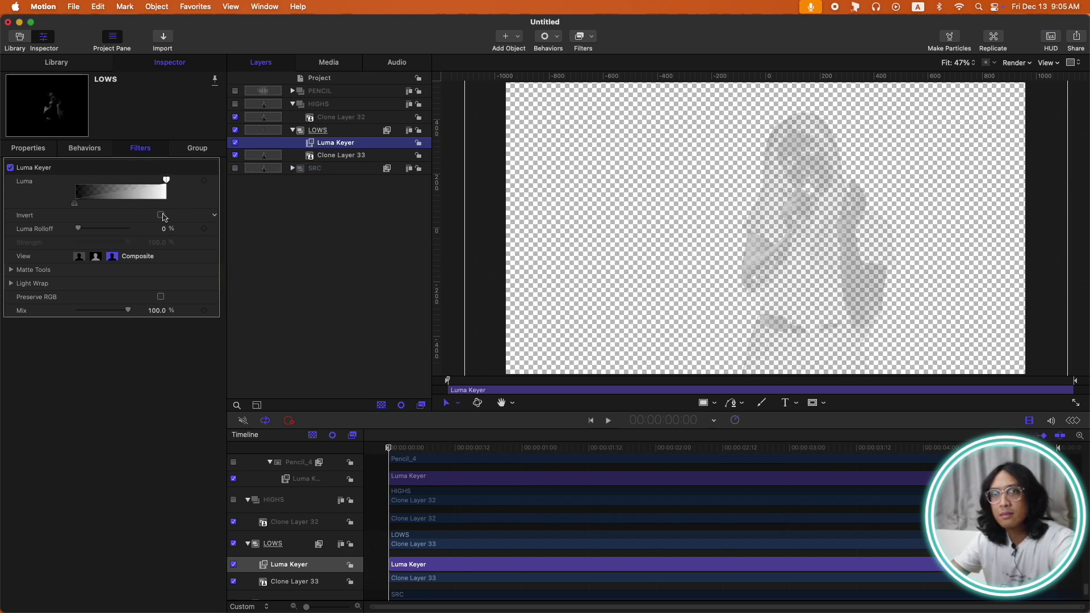
pyautogui.click(162, 215)
pyautogui.press('super+z')
pyautogui.press('super+shift+z')
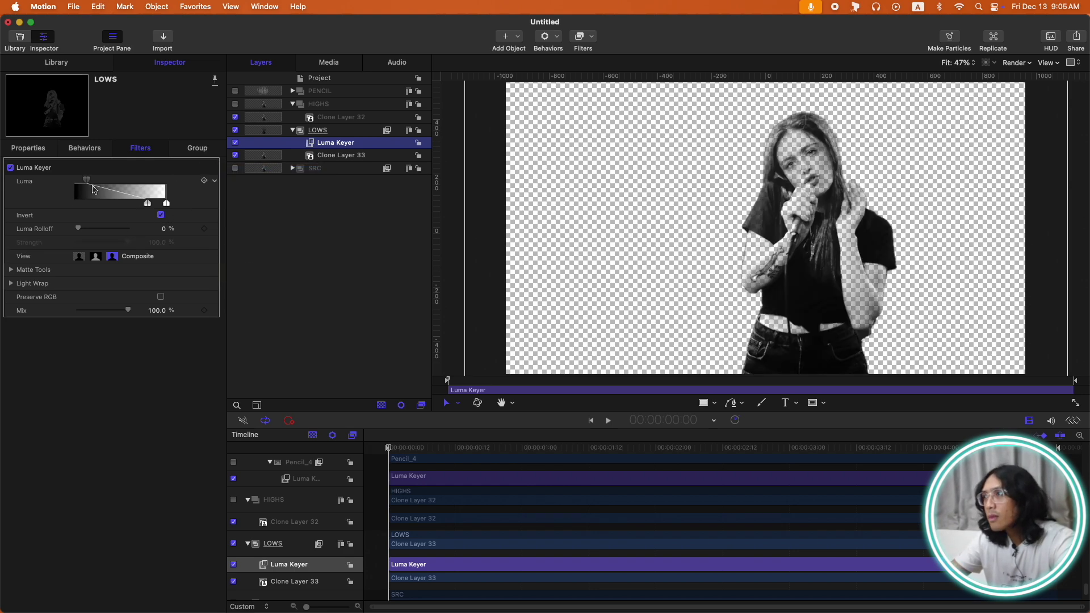
# Refine the LOWS luma key by moving the white handle to the far white end and the black handle near black
pyautogui.moveTo(87, 181); pyautogui.dragTo(96, 182)
pyautogui.moveTo(148, 205); pyautogui.dragTo(180, 209)
pyautogui.moveTo(97, 183)
pyautogui.mouseDown()
pyautogui.moveTo(106, 183)
pyautogui.moveTo(88, 186)
pyautogui.mouseUp()
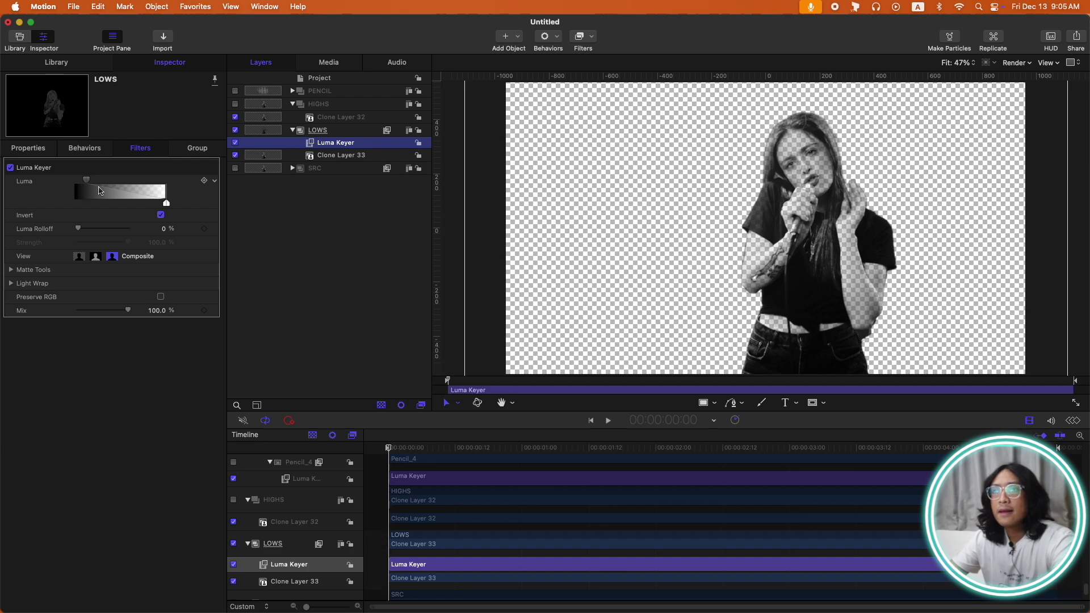
# Add a Levels color filter to the LOWS group above its Luma Keyer
pyautogui.click(335, 132)
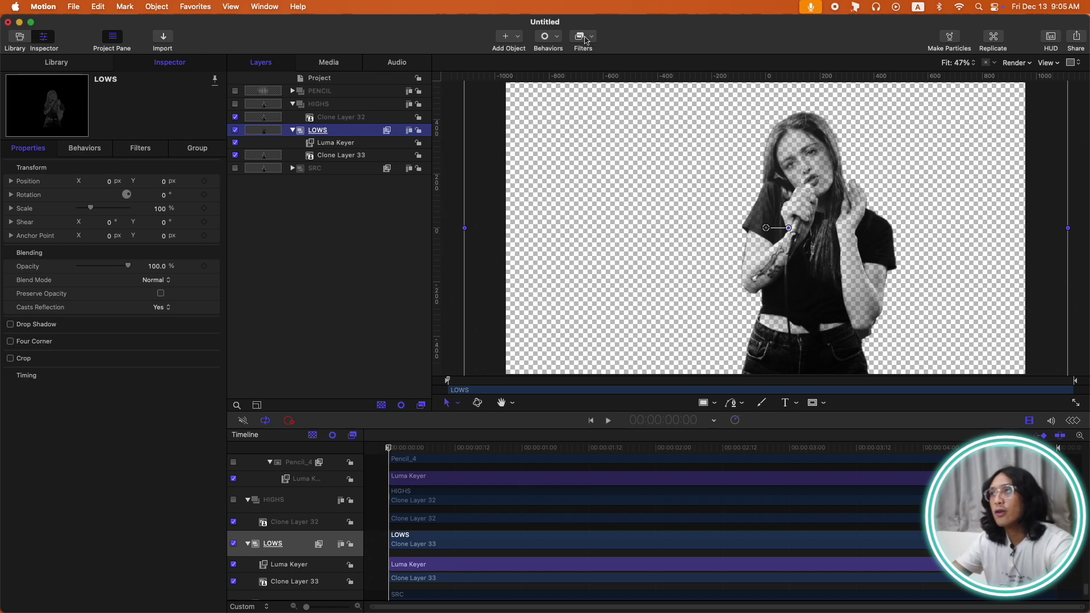
pyautogui.click(584, 39)
pyautogui.moveTo(625, 91)
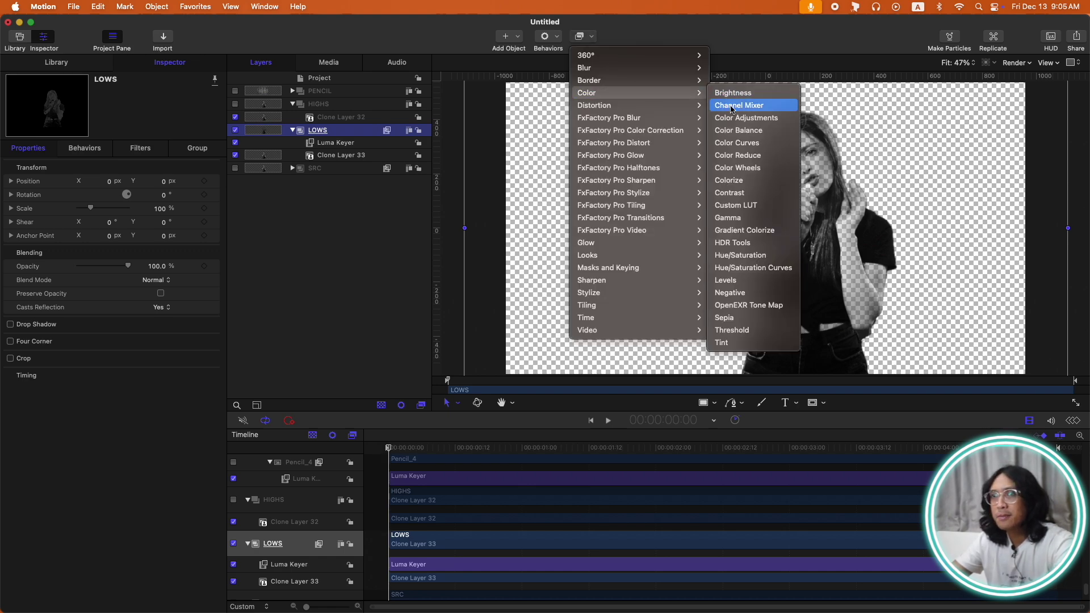
pyautogui.click(738, 279)
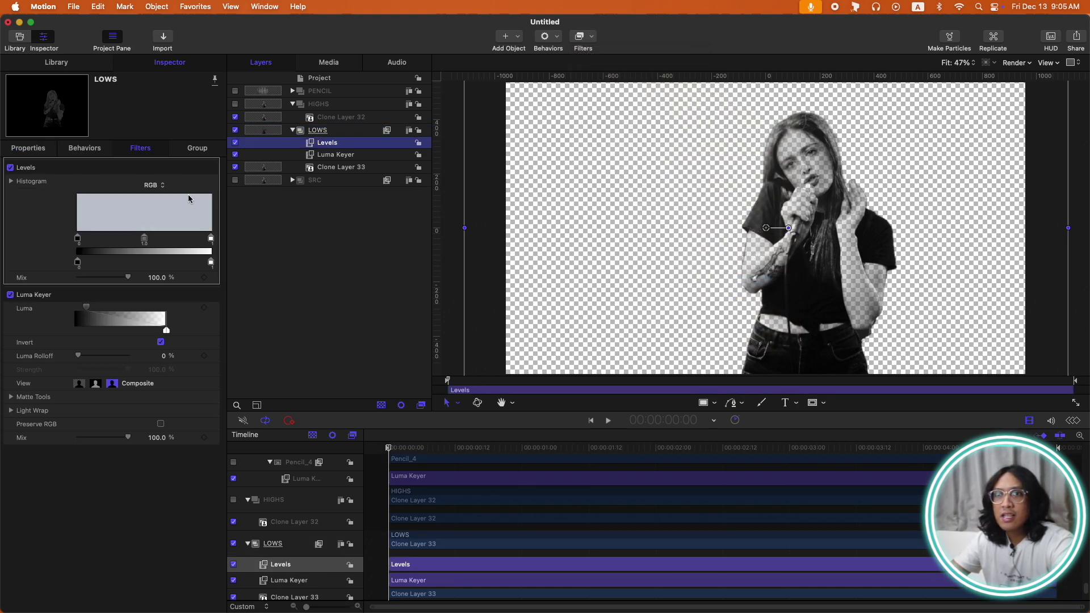
# Switch the LOWS Levels filter to the Alpha channel, raising its black input to about 0.67 and lowering its white input to about 0.95
pyautogui.click(158, 186)
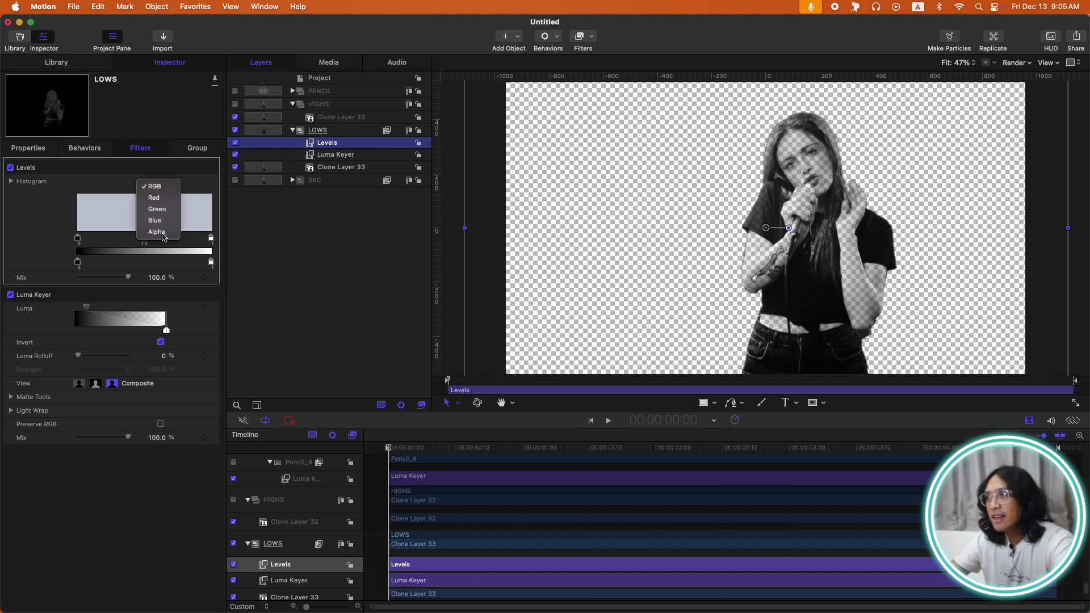
pyautogui.click(163, 235)
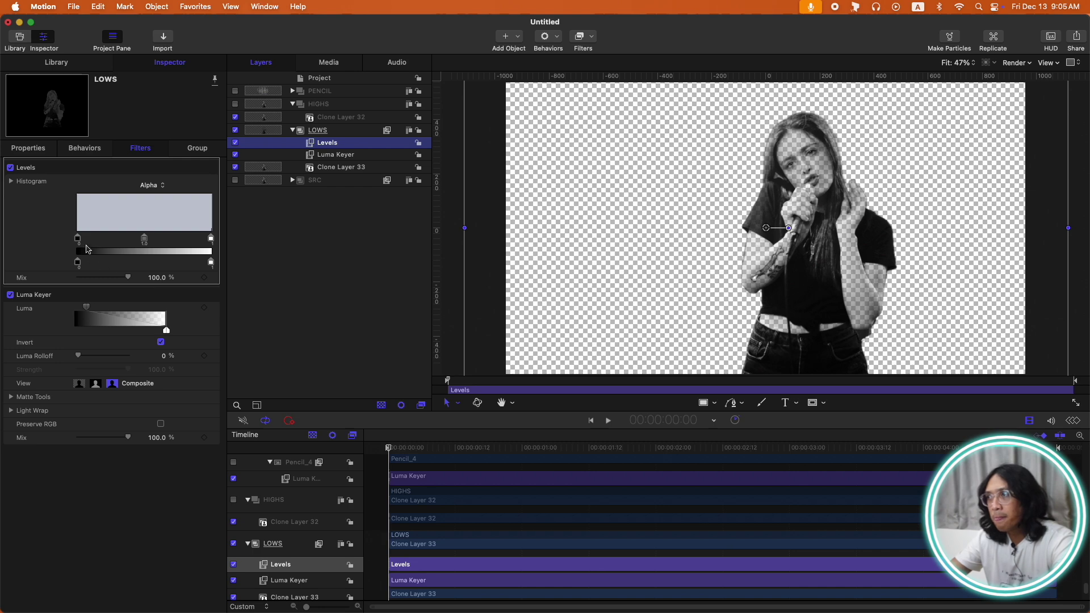
pyautogui.moveTo(79, 241); pyautogui.dragTo(111, 241)
pyautogui.moveTo(209, 241)
pyautogui.mouseDown()
pyautogui.moveTo(147, 243)
pyautogui.moveTo(188, 244)
pyautogui.mouseUp()
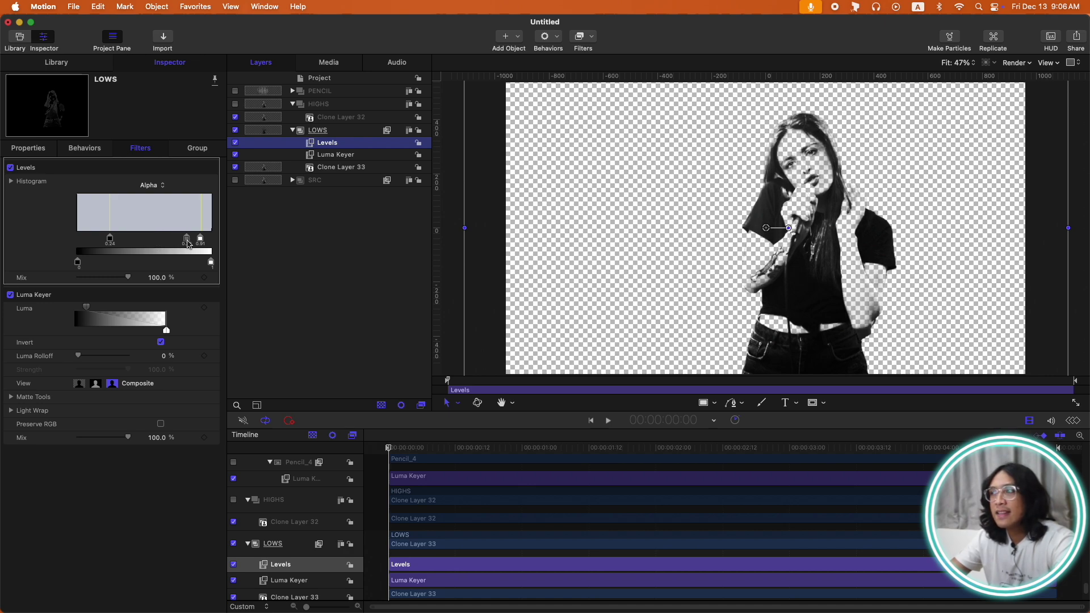
pyautogui.moveTo(109, 241); pyautogui.dragTo(136, 245)
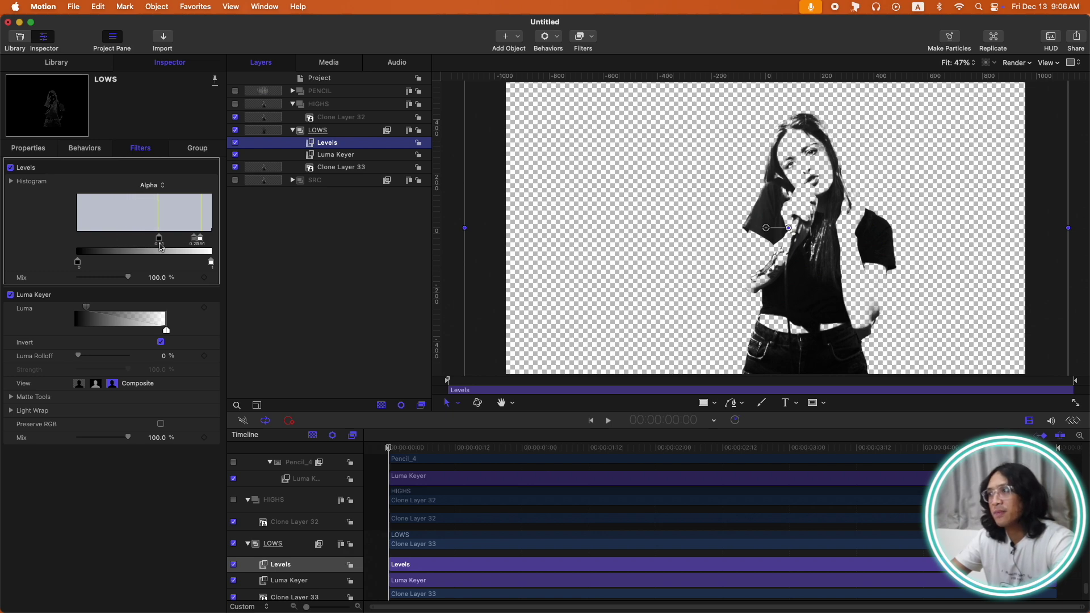
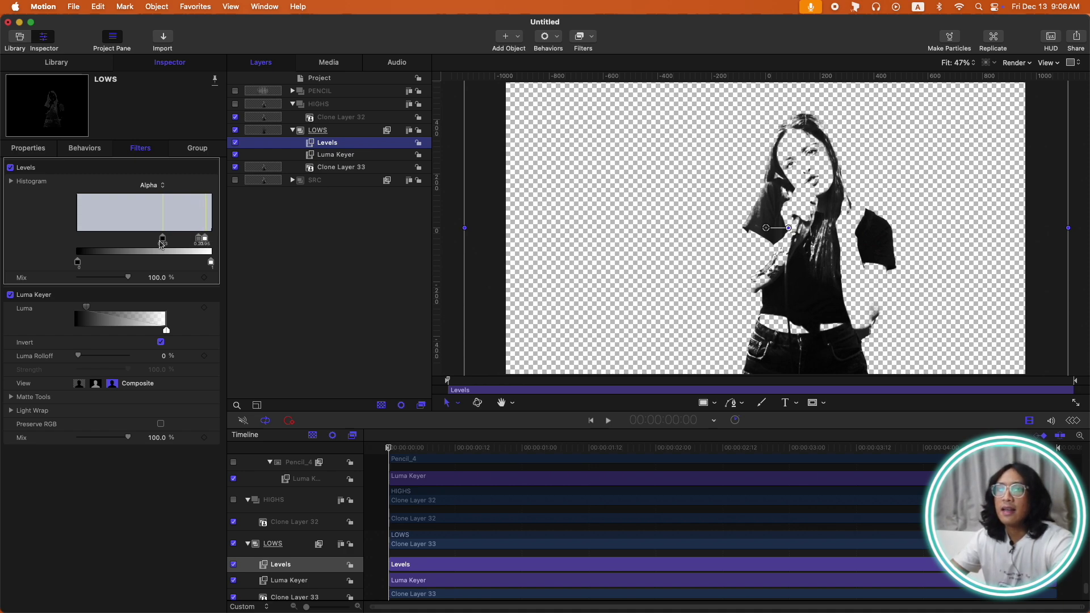
pyautogui.moveTo(166, 245); pyautogui.dragTo(171, 244)
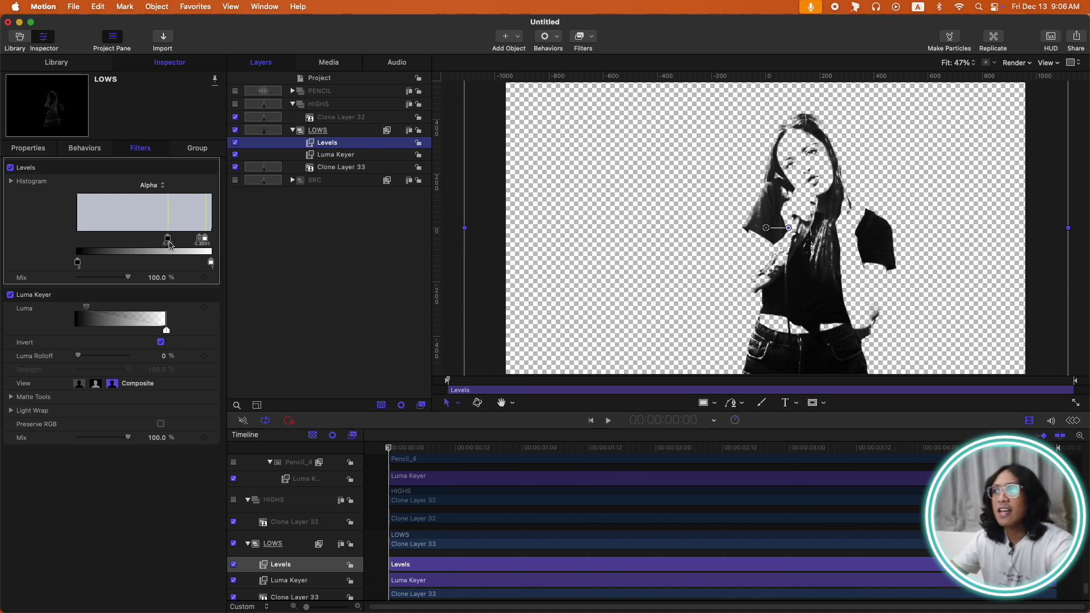
# Add a Stylize Fill filter to the LOWS group and set its color to black
pyautogui.click(337, 132)
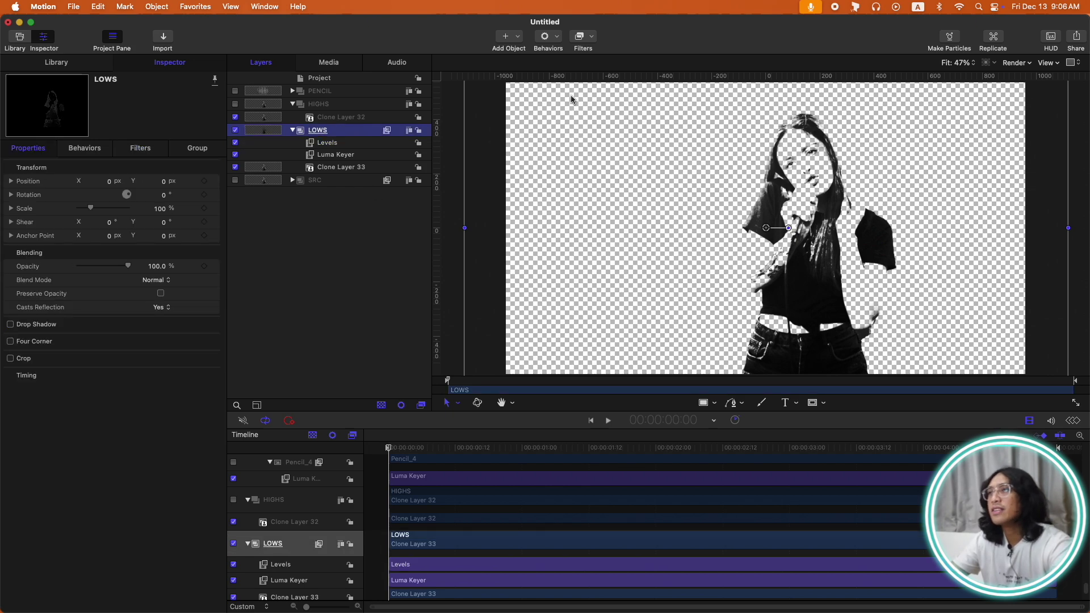
pyautogui.click(583, 36)
pyautogui.moveTo(612, 296)
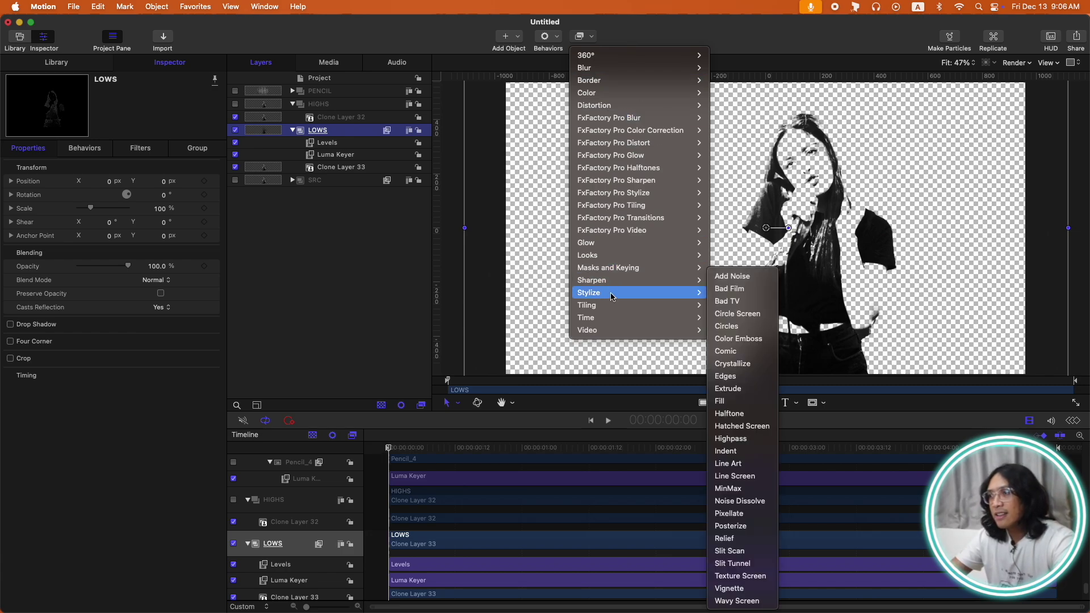
pyautogui.click(720, 401)
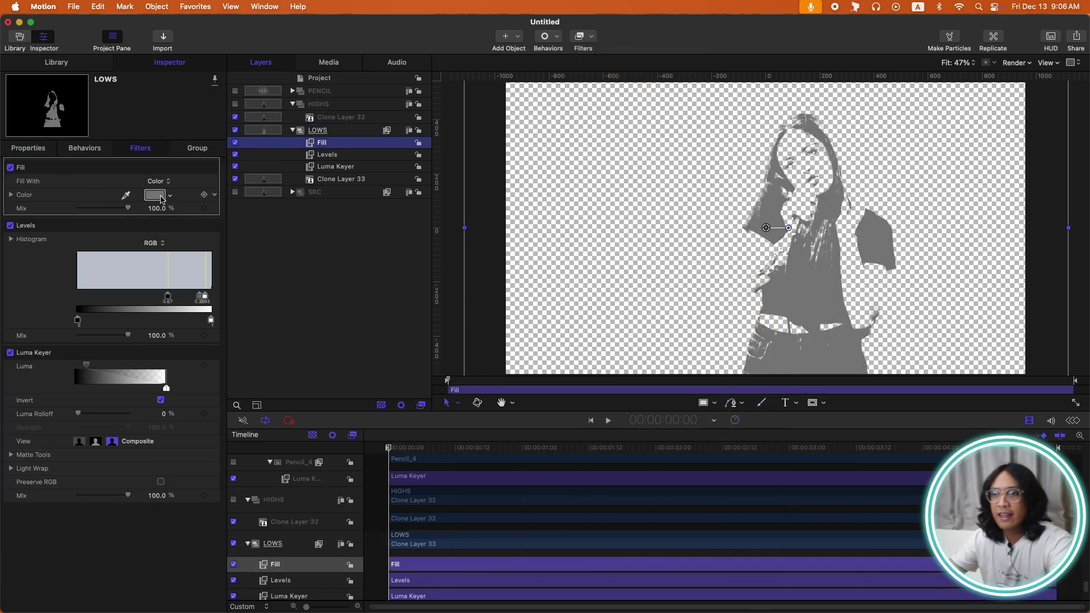
pyautogui.click(155, 195)
pyautogui.scroll(2, 265, 386)
pyautogui.click(277, 355)
pyautogui.click(295, 273)
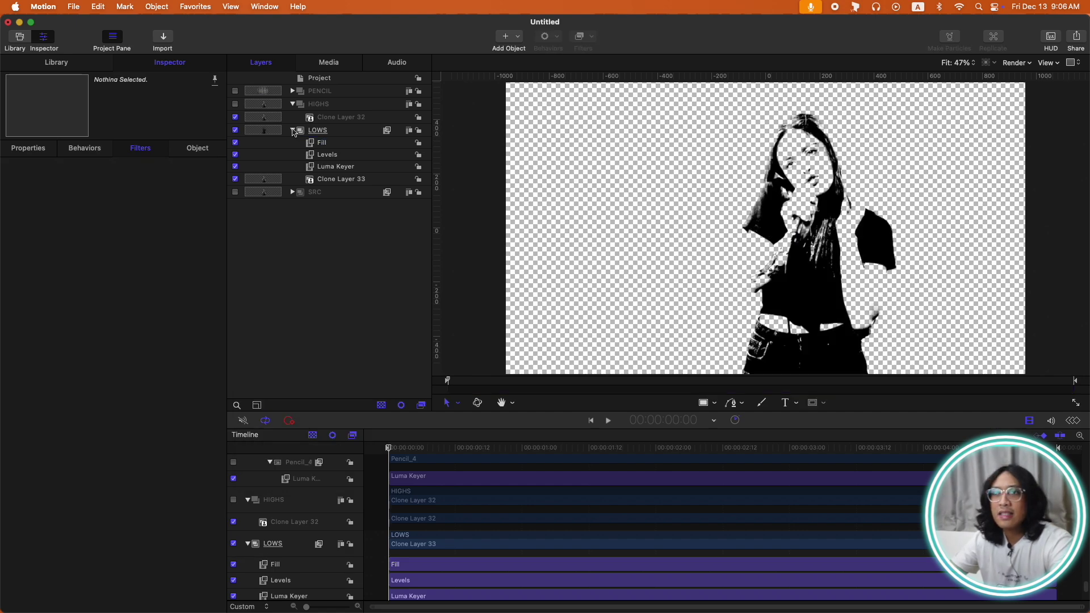
# Copy the Fill, Levels and Luma Keyer filters from LOWS to the HIGHS group, with LOWS hidden and HIGHS shown
pyautogui.click(339, 143)
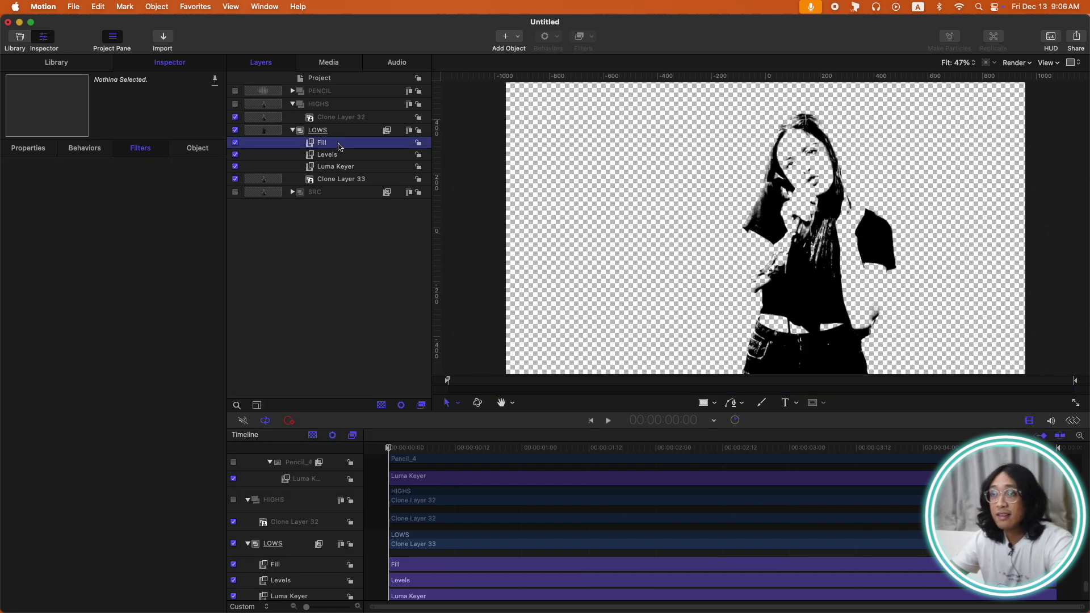
pyautogui.keyDown('shift'); pyautogui.click(344, 168); pyautogui.keyUp('shift')
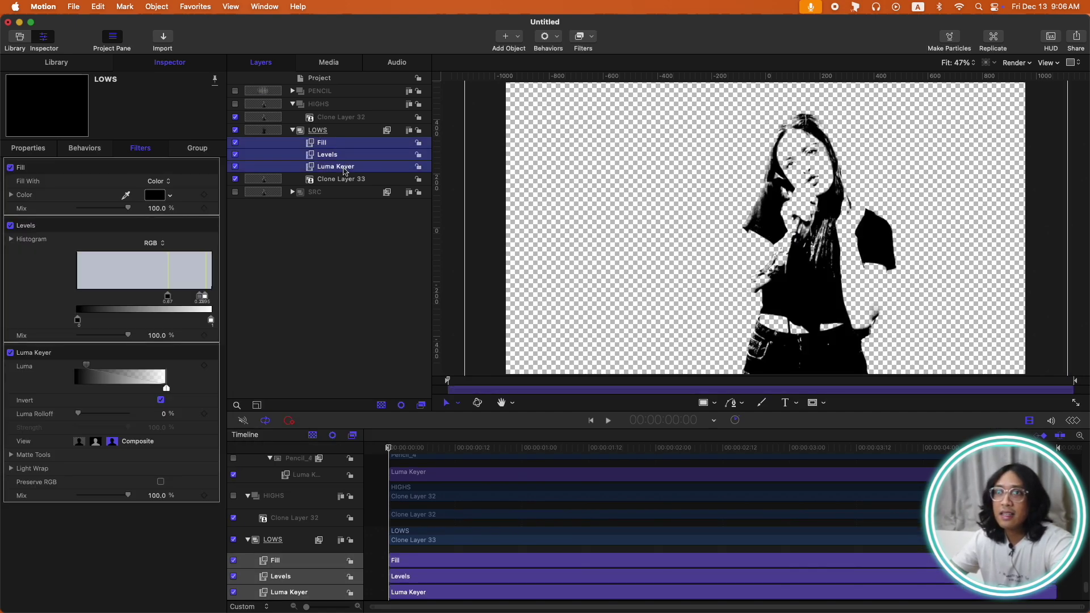
pyautogui.click(292, 130)
pyautogui.click(235, 130)
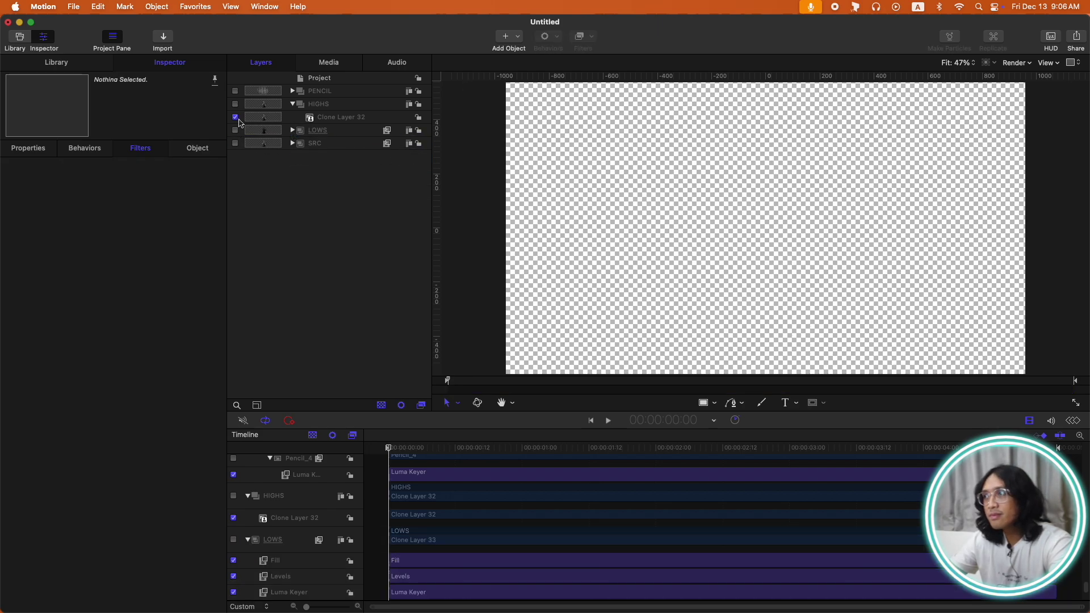
pyautogui.click(235, 103)
pyautogui.click(304, 104)
pyautogui.press('super+v')
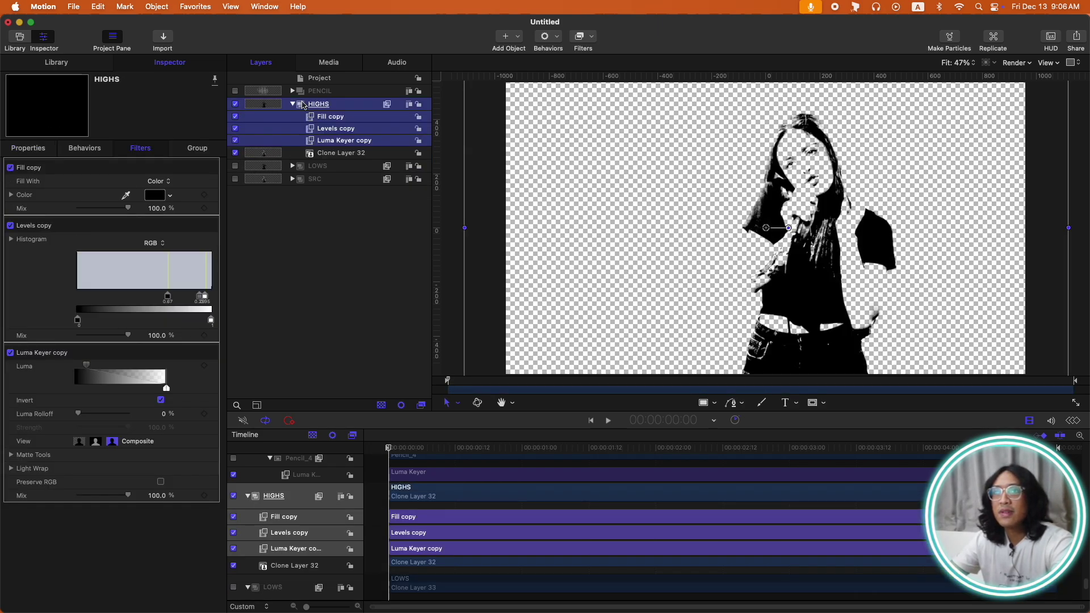
pyautogui.click(334, 197)
# With the copied Fill and Levels turned off, reset the HIGHS Luma Keyer copy and adjust its luma handles to keep the bright areas
pyautogui.click(235, 116)
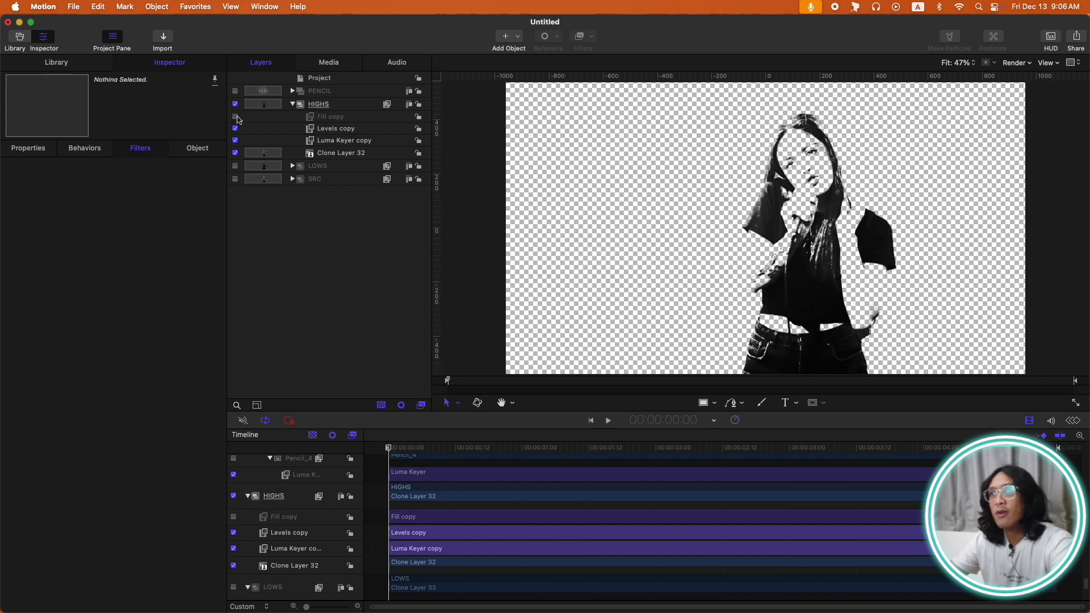
pyautogui.click(235, 128)
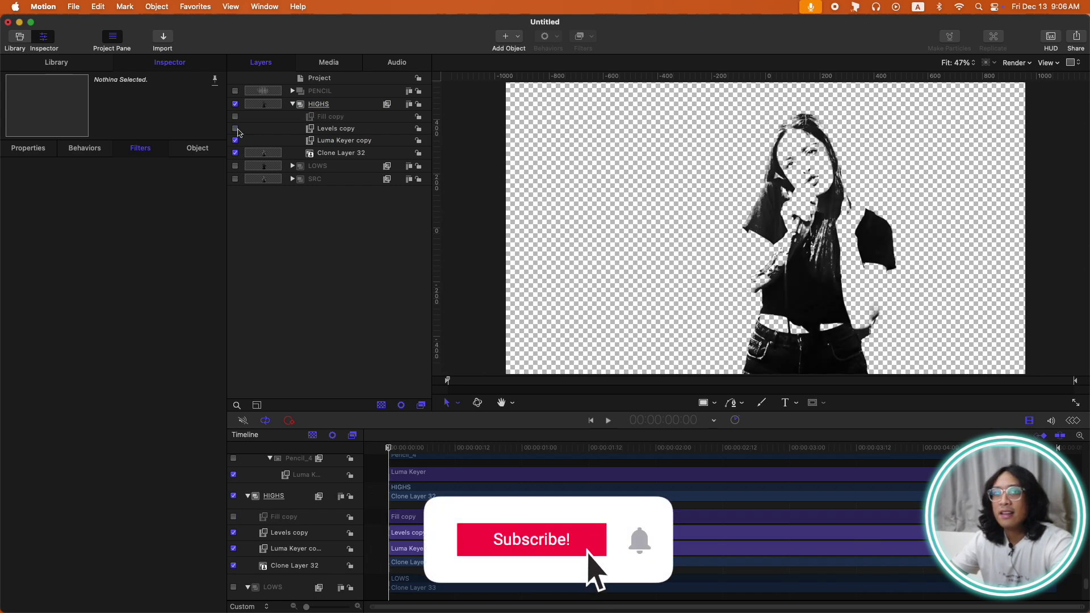
pyautogui.click(343, 142)
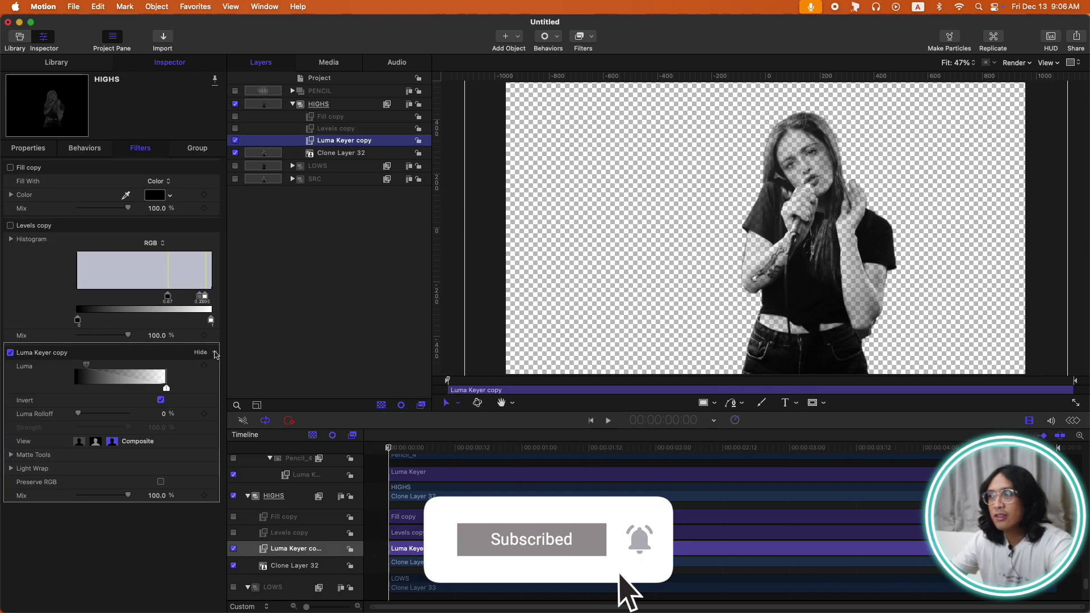
pyautogui.click(216, 356)
pyautogui.click(232, 359)
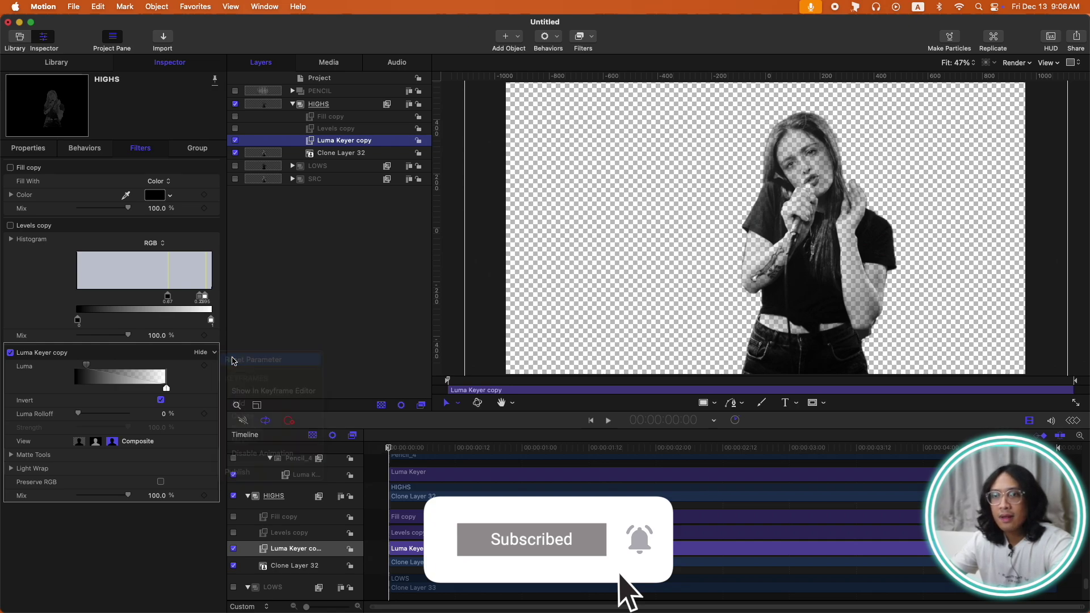
pyautogui.moveTo(166, 367); pyautogui.dragTo(119, 368)
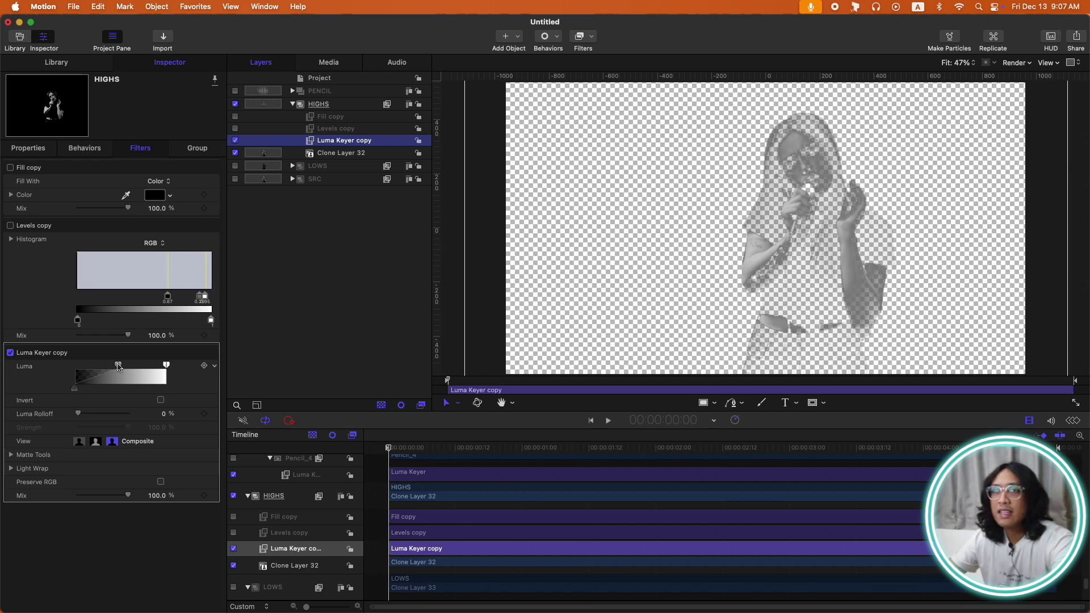
# Turn on and reset the HIGHS Levels copy, and move its Alpha channel's black and white input handles close together near the middle
pyautogui.click(241, 130)
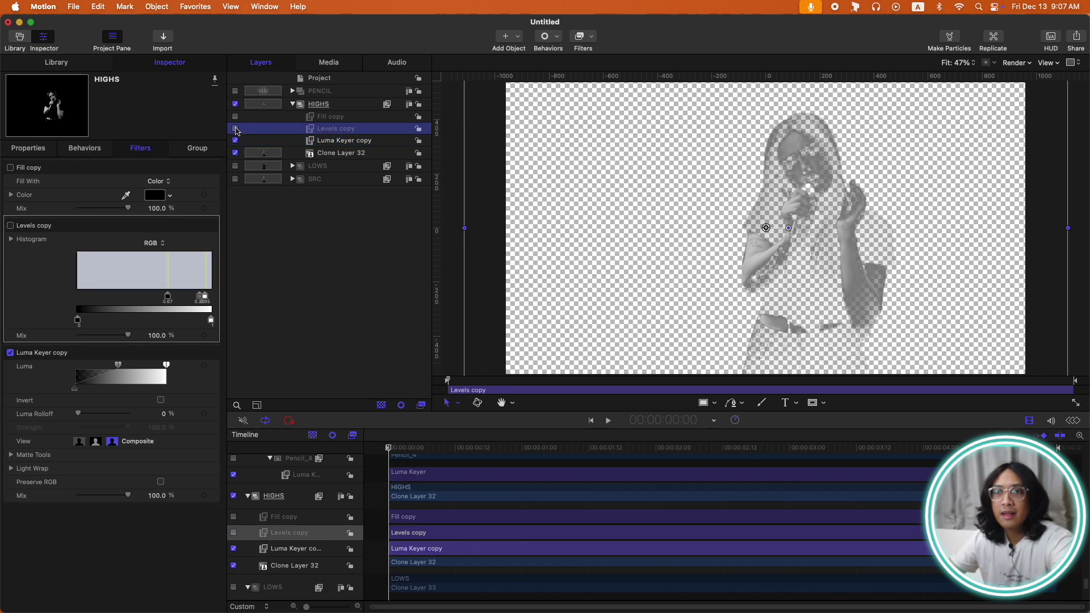
pyautogui.click(235, 128)
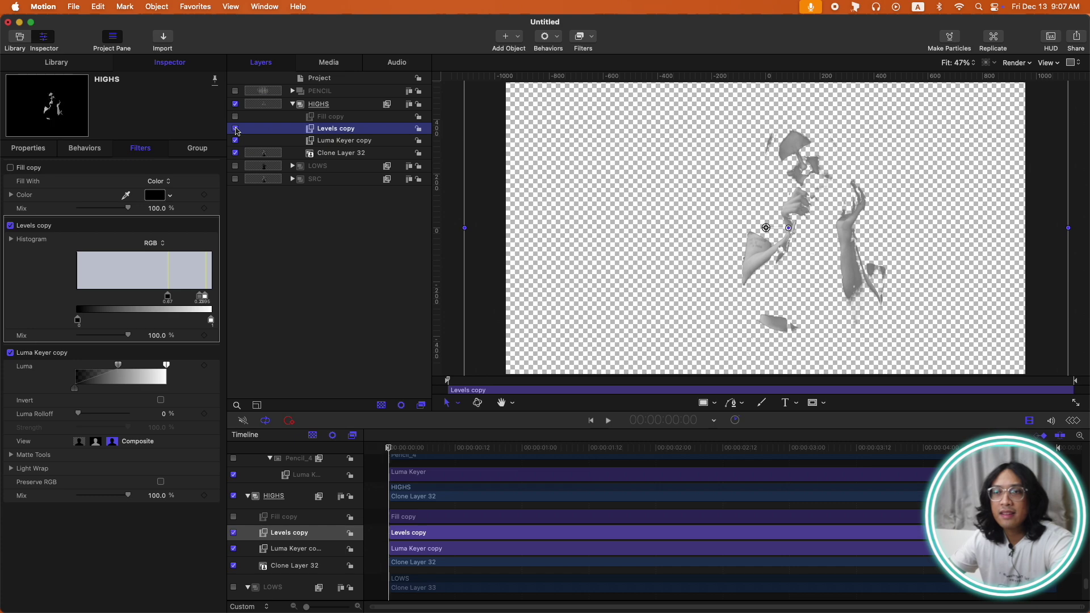
pyautogui.rightClick(215, 227)
pyautogui.click(237, 233)
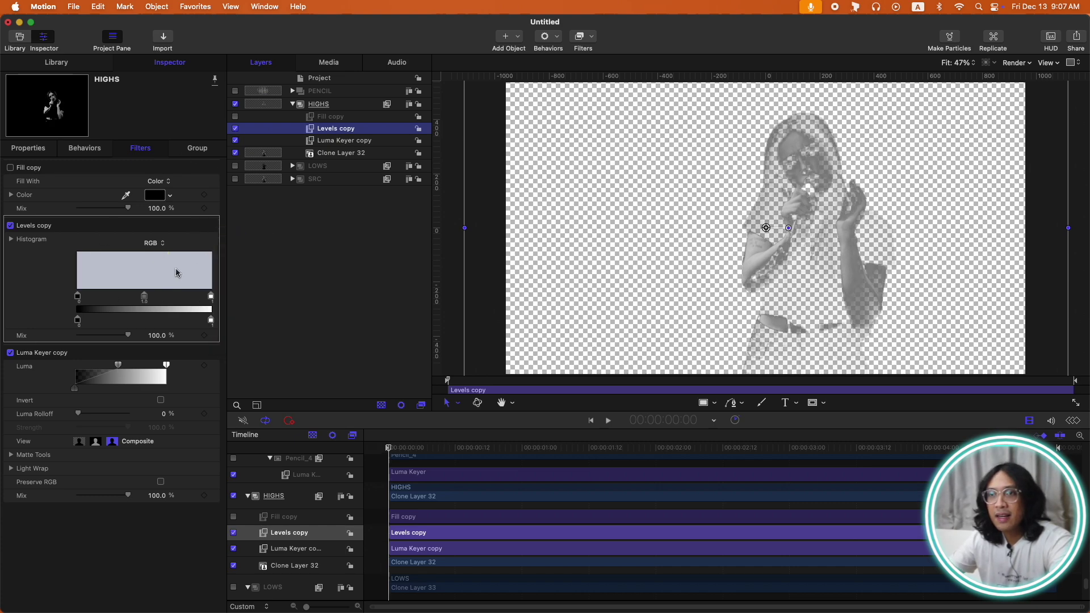
pyautogui.click(165, 246)
pyautogui.click(156, 291)
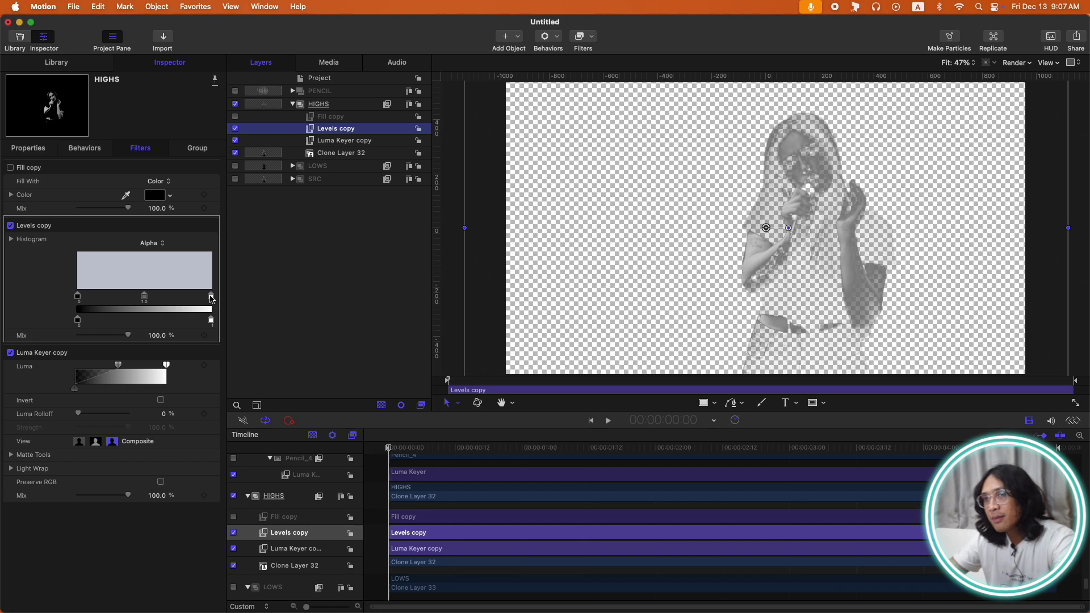
pyautogui.moveTo(210, 299); pyautogui.dragTo(165, 299)
pyautogui.moveTo(78, 296); pyautogui.dragTo(153, 308)
# Turn on the HIGHS Fill copy and set its color to white
pyautogui.click(233, 118)
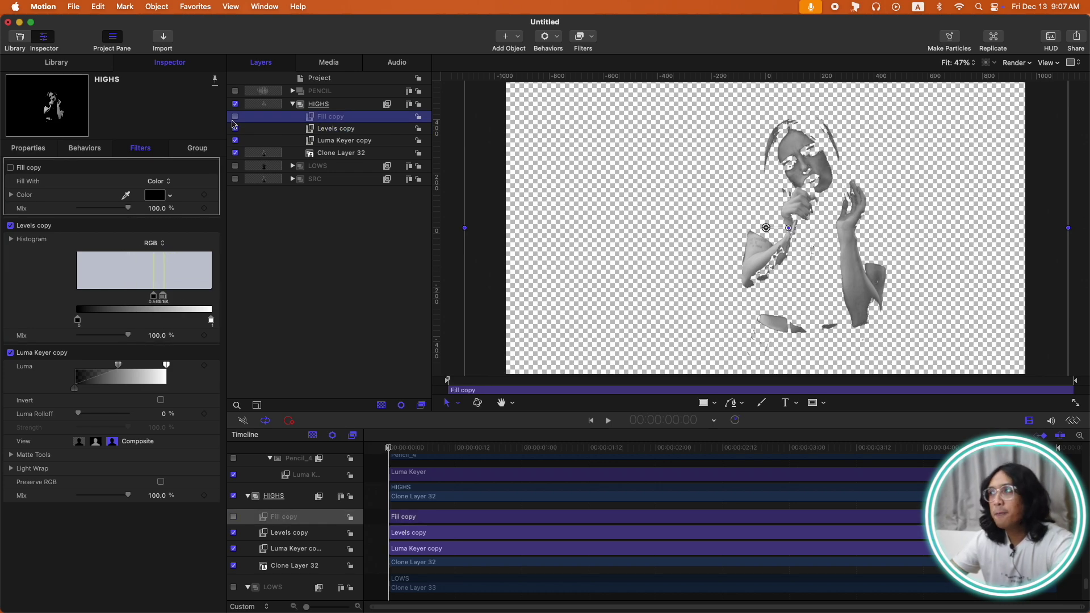
pyautogui.click(234, 117)
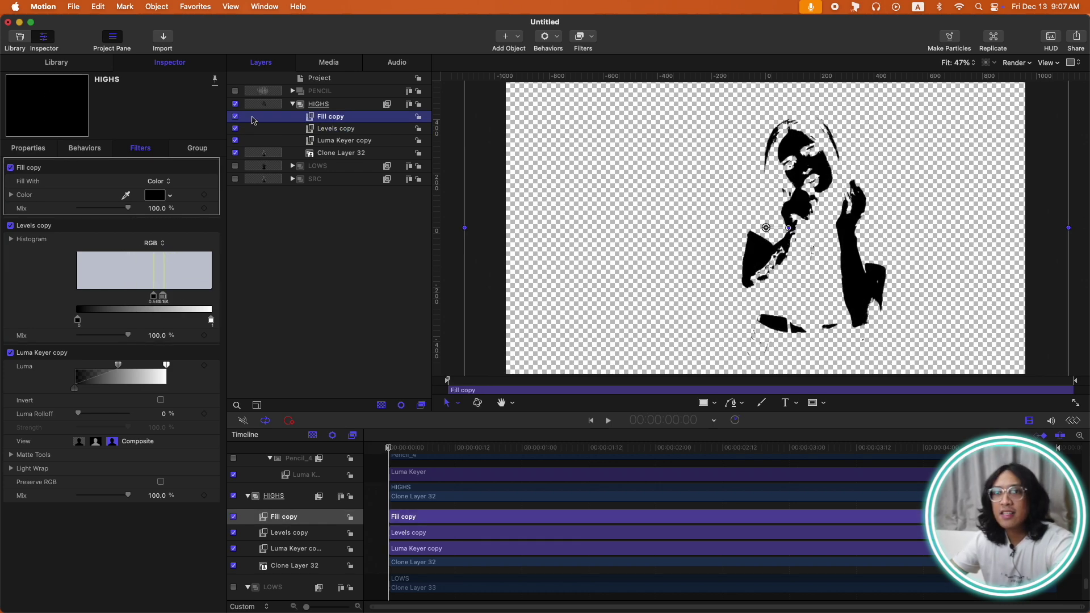
pyautogui.click(157, 196)
pyautogui.scroll(-3, 272, 408)
pyautogui.click(264, 426)
pyautogui.click(294, 107)
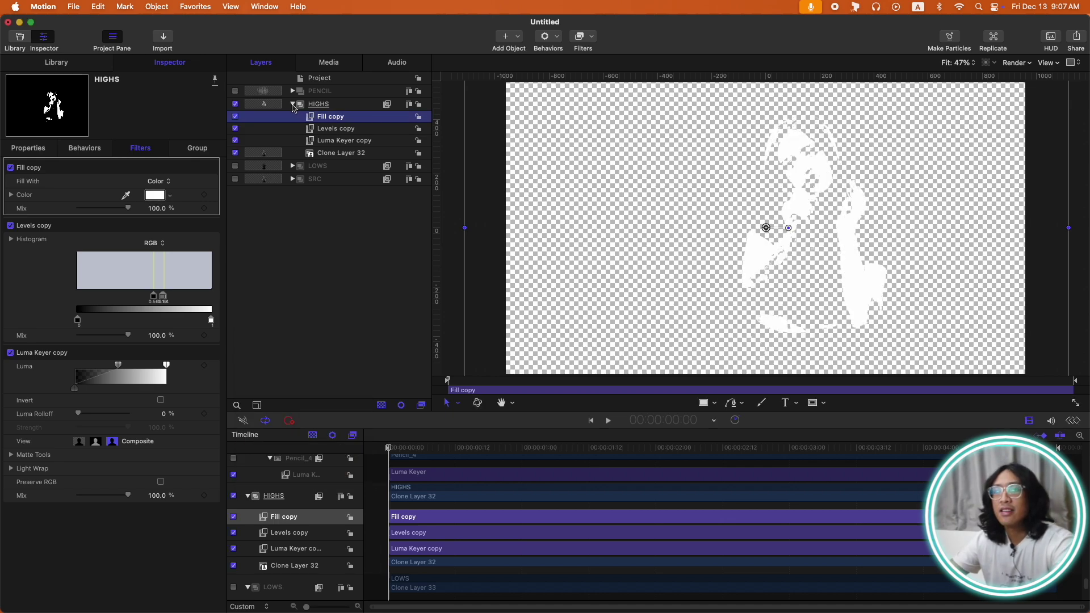
# Collapse and hide the footage HIGHS group, and show and expand the PENCIL group
pyautogui.click(293, 106)
pyautogui.click(235, 104)
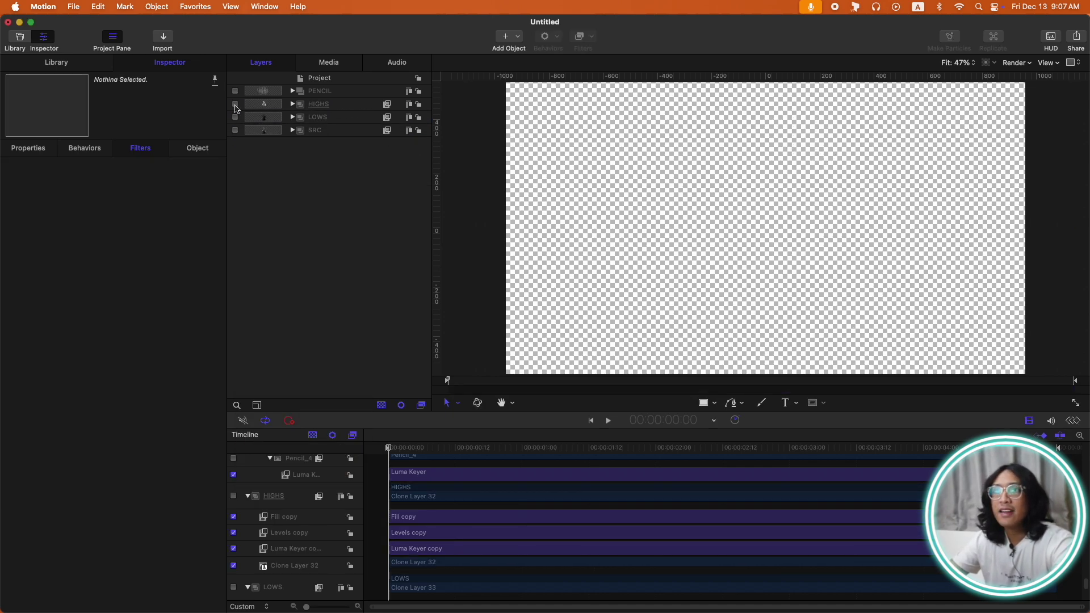
pyautogui.click(235, 91)
pyautogui.click(293, 91)
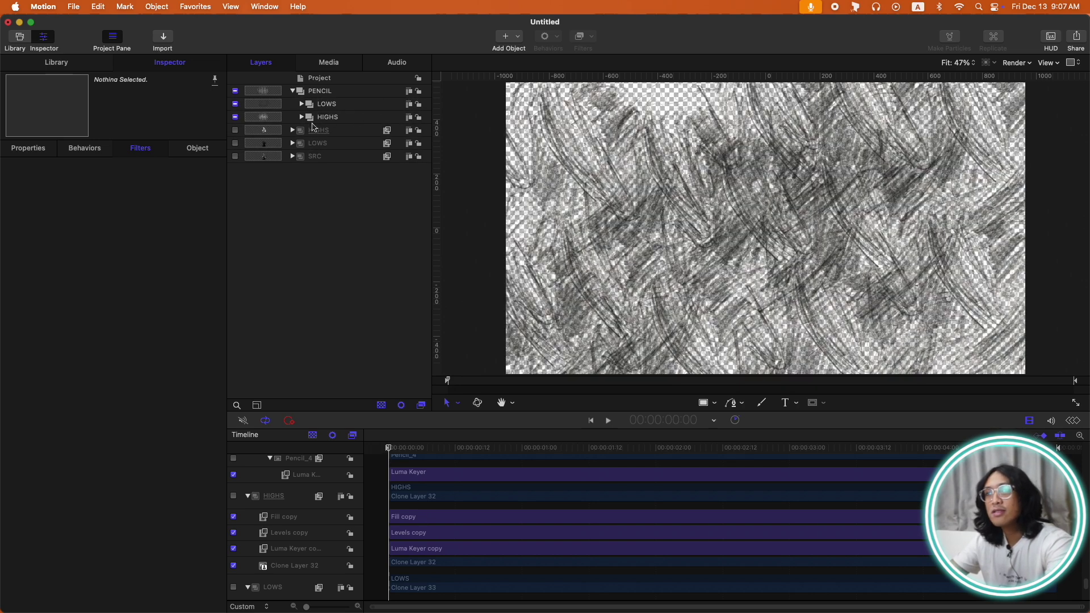
# Clone the LOWS and HIGHS groups inside PENCIL and move each clone into its own top-level group above PENCIL
pyautogui.click(327, 104)
pyautogui.press('k')
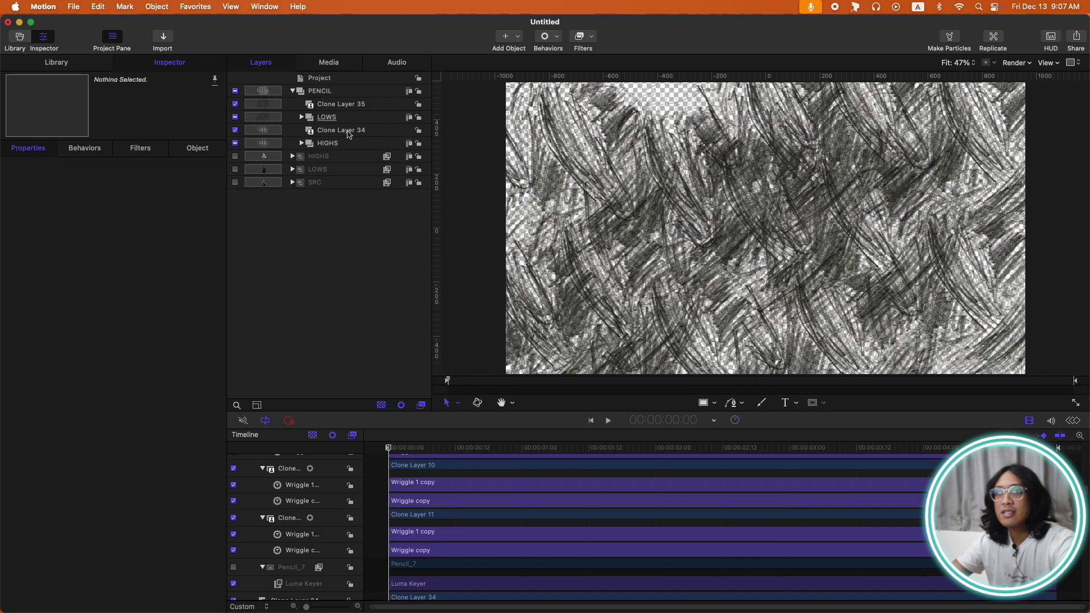
pyautogui.keyDown('super'); pyautogui.click(335, 104); pyautogui.keyUp('super')
pyautogui.moveTo(335, 104)
pyautogui.mouseDown()
pyautogui.moveTo(307, 88)
pyautogui.moveTo(318, 85)
pyautogui.mouseUp()
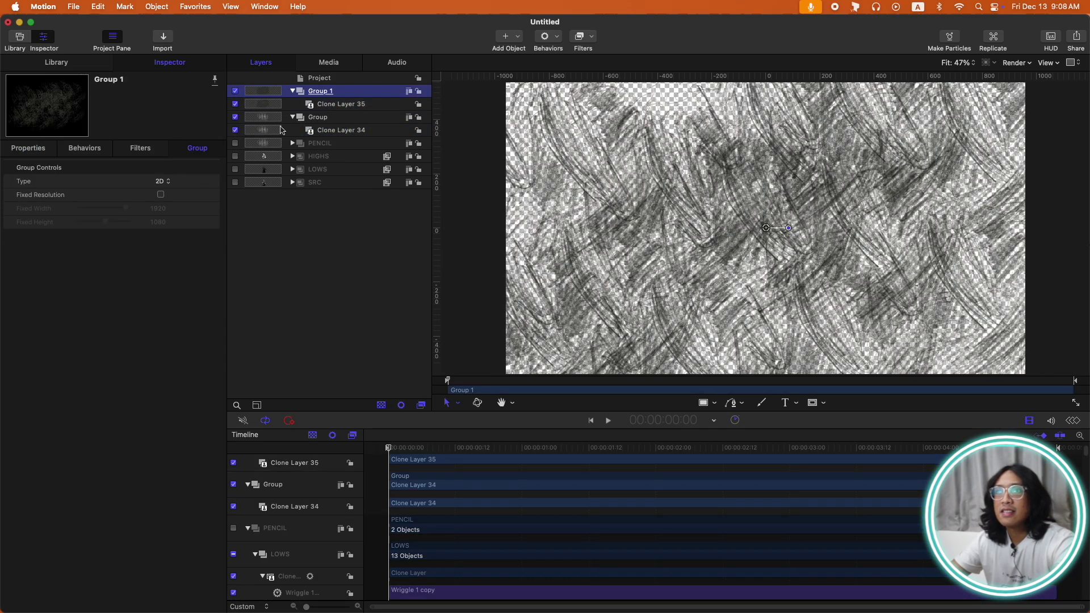
# Rename the two new pencil clone groups LOWP and HIGHP, and collapse HIGHP
pyautogui.doubleClick(338, 92)
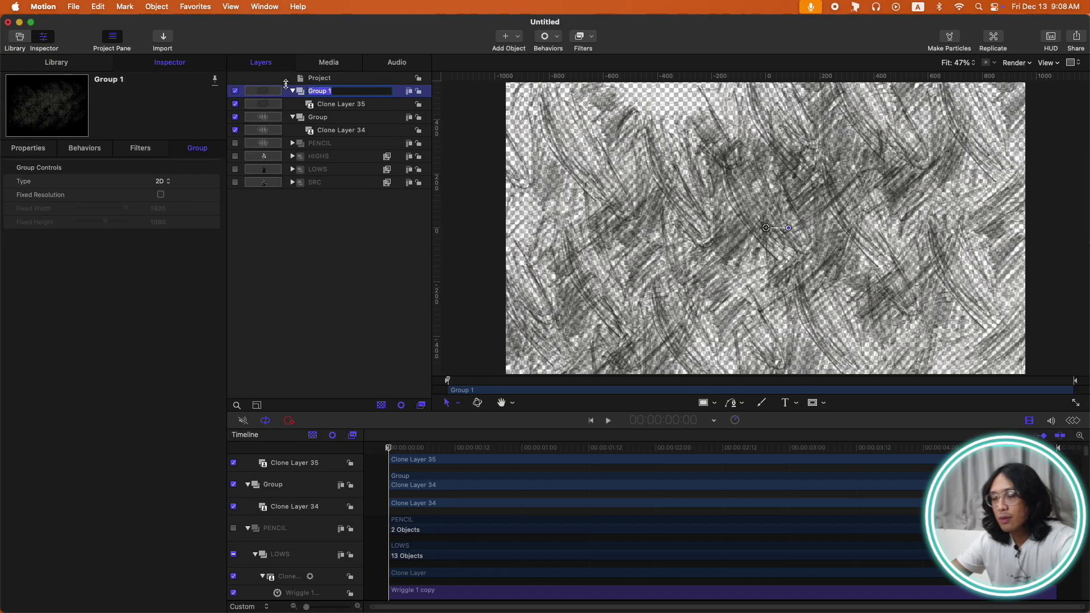
pyautogui.write('LOWP')
pyautogui.press('Return')
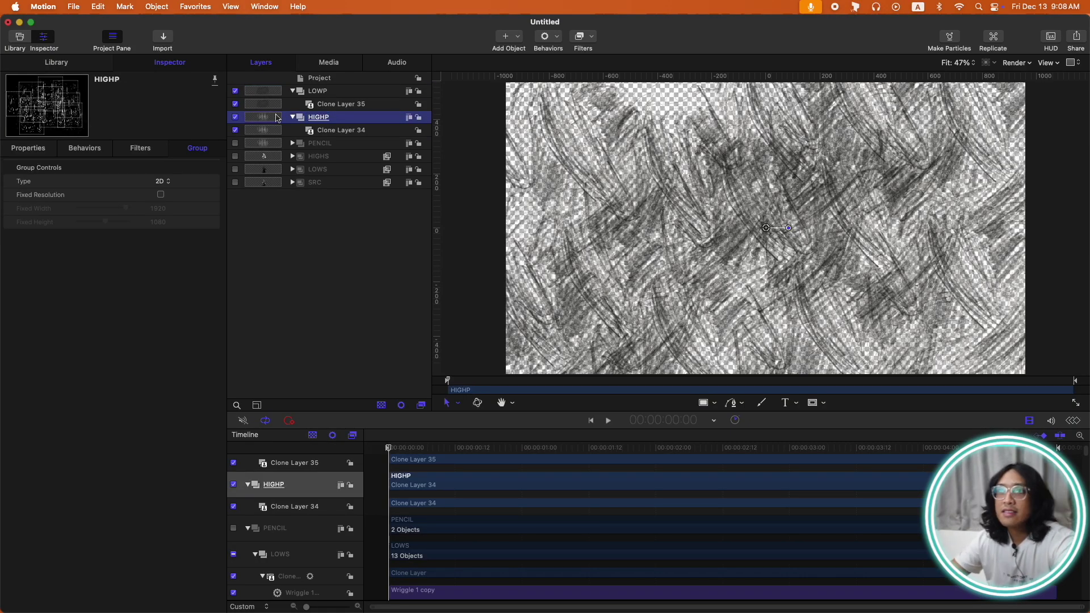
pyautogui.click(293, 117)
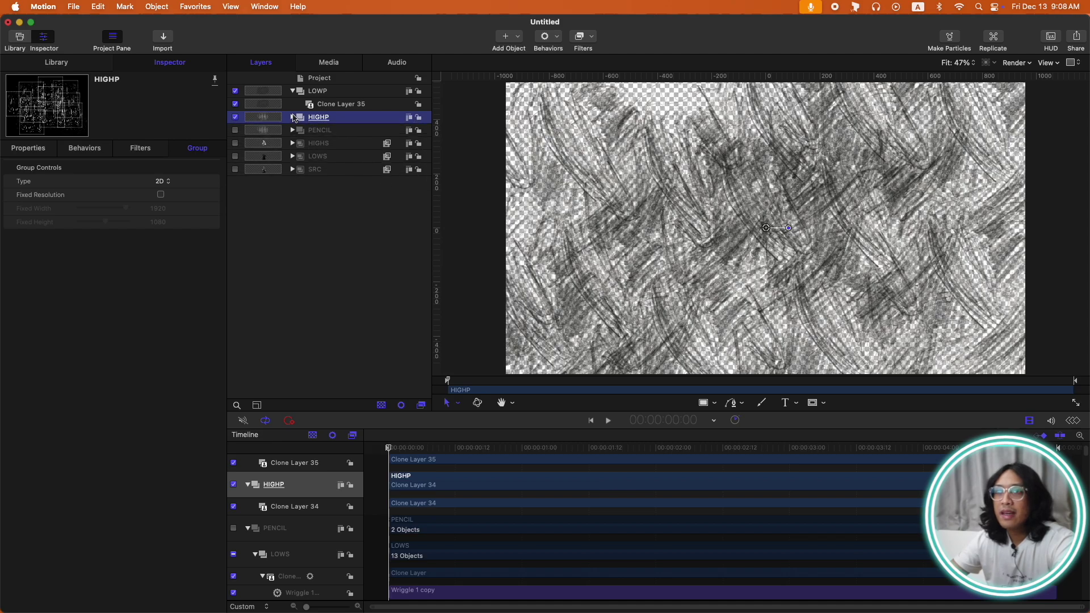
# Group the LOWP pencil clone group together with the footage LOWS group
pyautogui.click(327, 95)
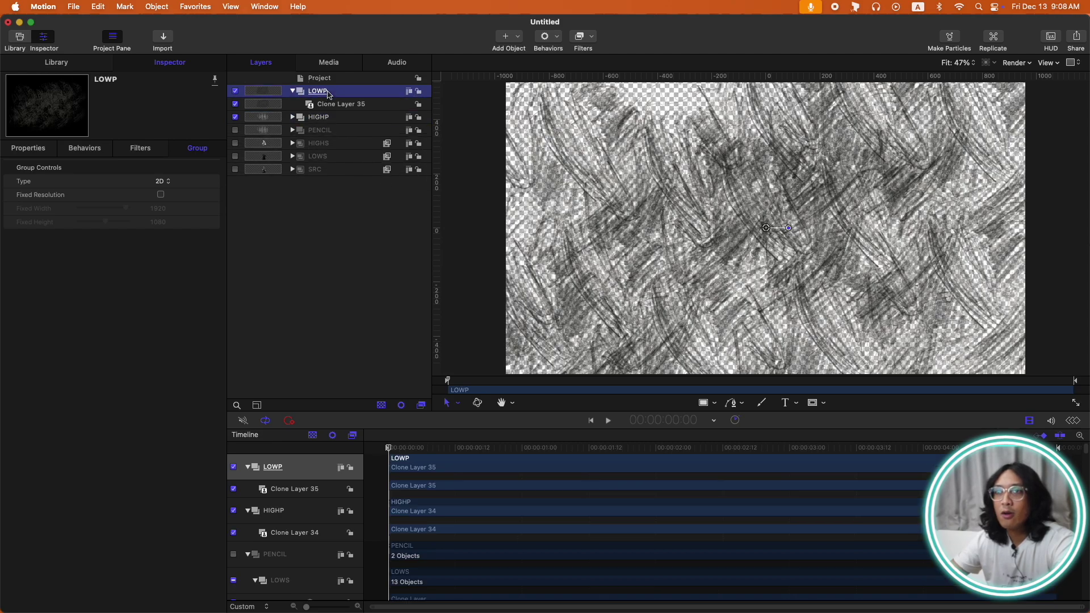
pyautogui.keyDown('super'); pyautogui.click(334, 156); pyautogui.keyUp('super')
pyautogui.press('super+shift+g')
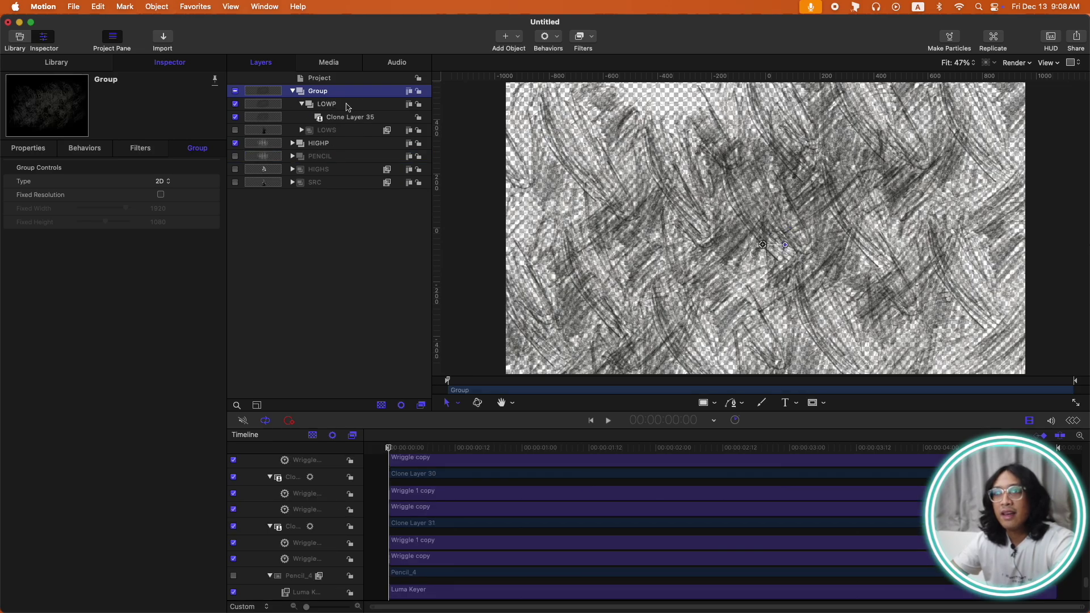
# Rename the group holding LOWP and LOWS as LOWF and collapse it
pyautogui.doubleClick(335, 93)
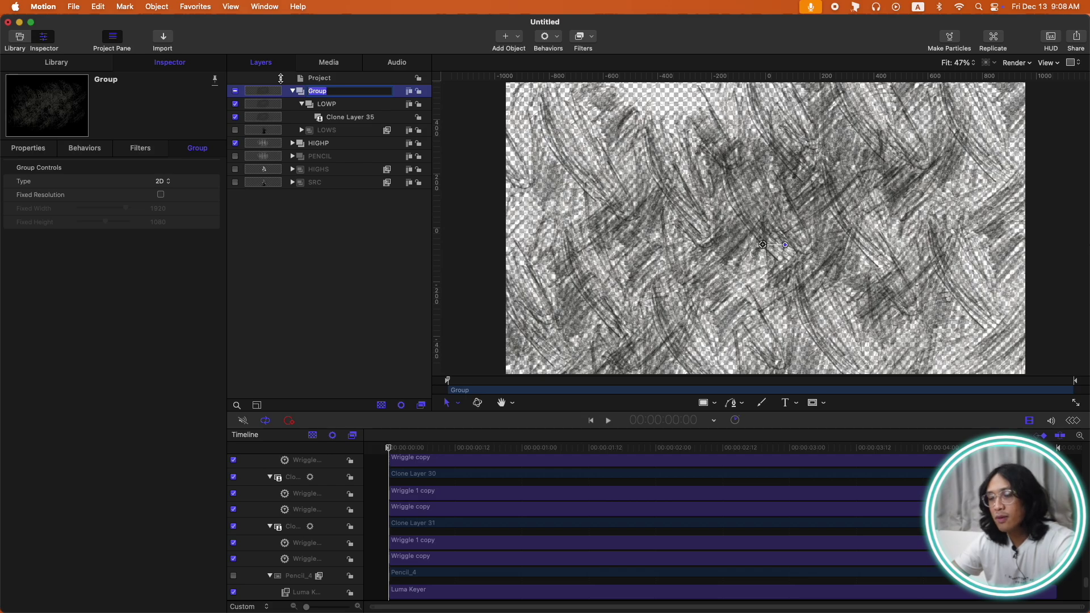
pyautogui.write('LOWF')
pyautogui.press('Return')
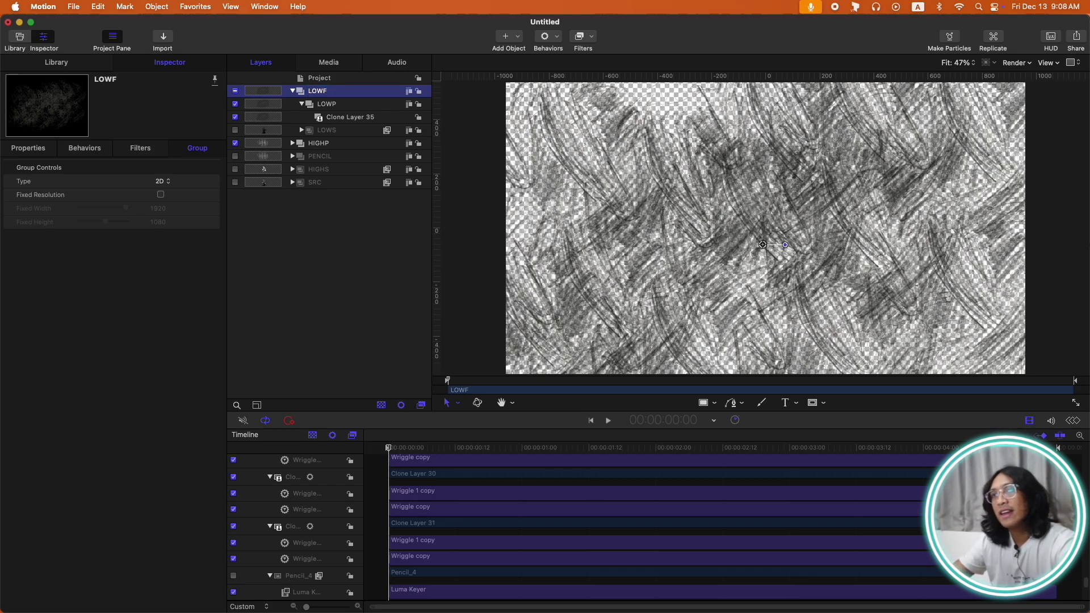
pyautogui.click(292, 91)
# Group HIGHP with the footage HIGHS group under the name HIGHF, and move the collapsed group above LOWF
pyautogui.click(342, 109)
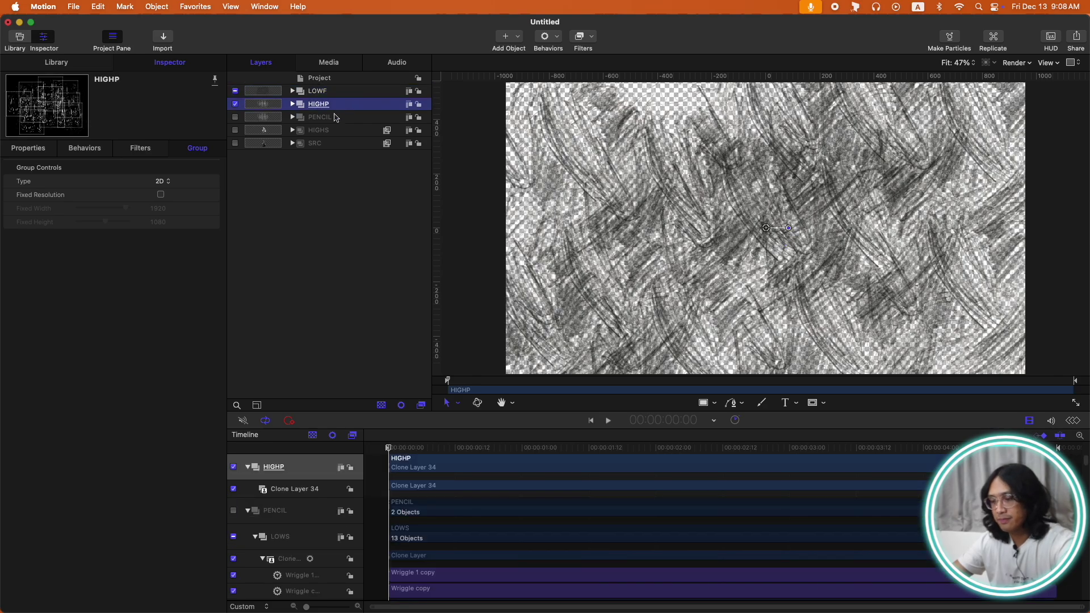
pyautogui.keyDown('super'); pyautogui.click(339, 132); pyautogui.keyUp('super')
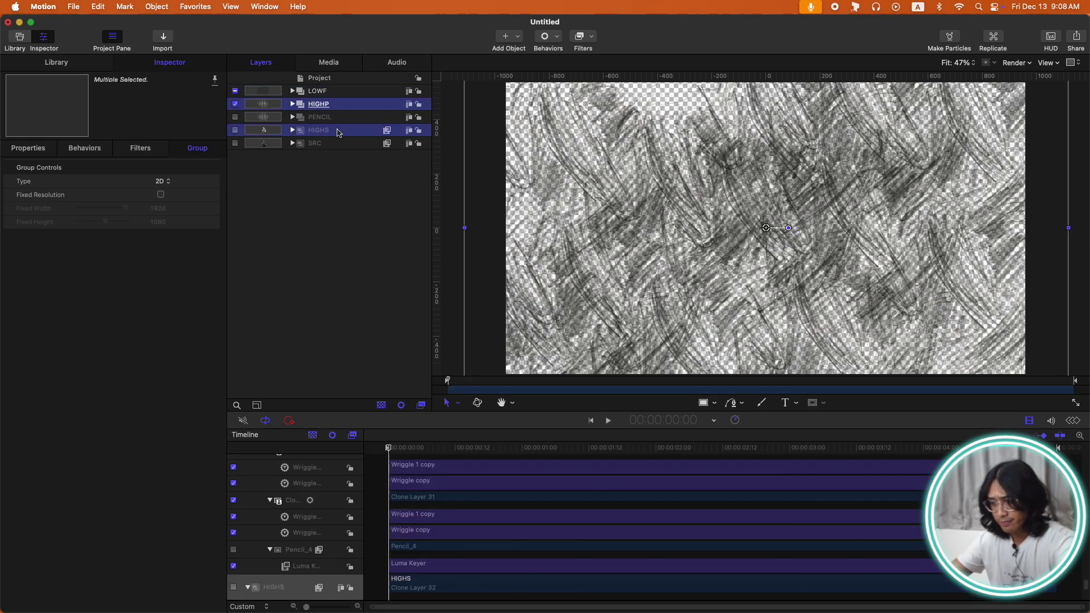
pyautogui.press('super+shift+g')
pyautogui.doubleClick(337, 104)
pyautogui.write('HIGHF')
pyautogui.press('Return')
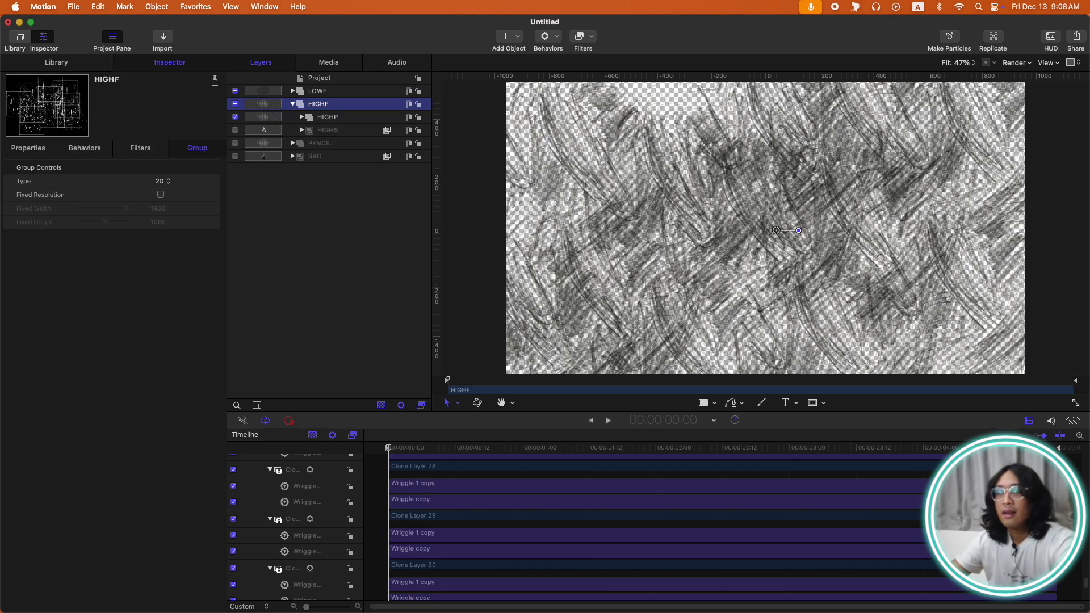
pyautogui.click(293, 105)
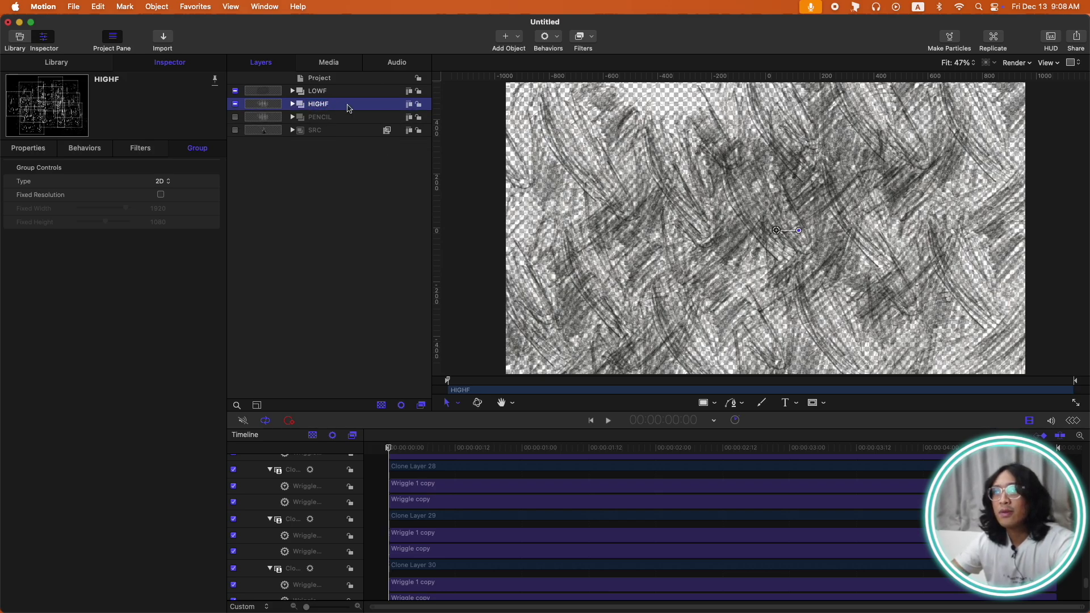
pyautogui.moveTo(349, 108); pyautogui.dragTo(348, 91)
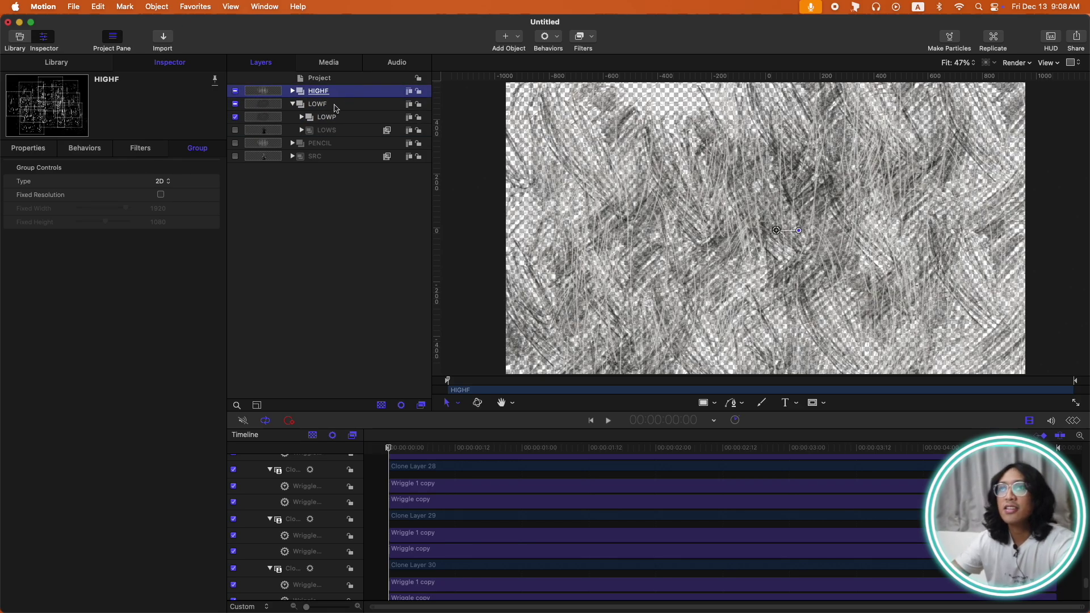
# Hide HIGHF and add an image mask to the LOWP group with LOWS as its mask source
pyautogui.click(235, 91)
pyautogui.click(326, 117)
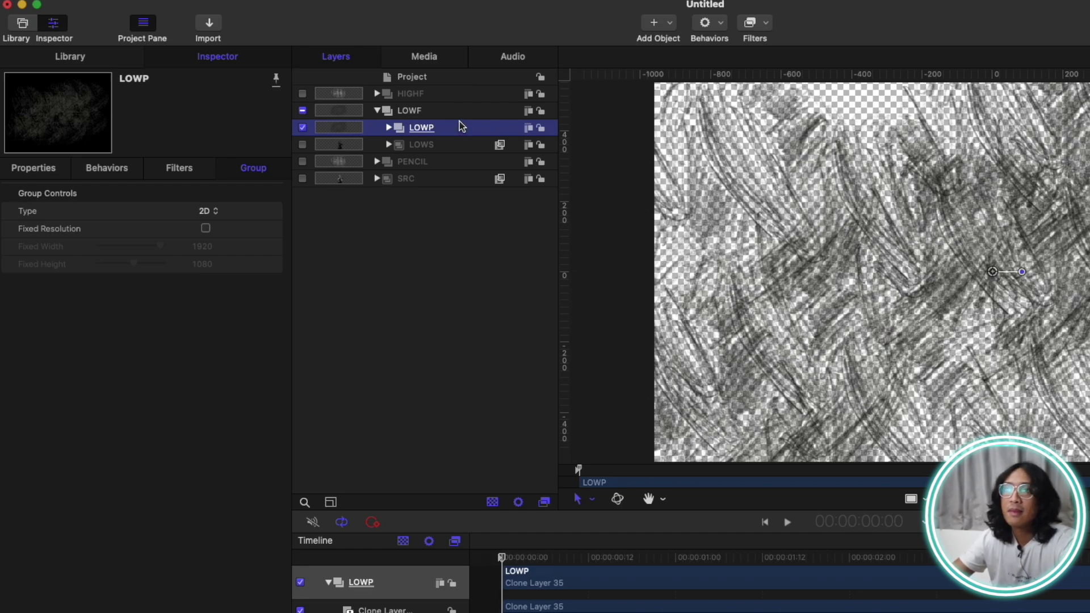
pyautogui.press('super+shift+m')
pyautogui.moveTo(459, 121); pyautogui.dragTo(197, 223)
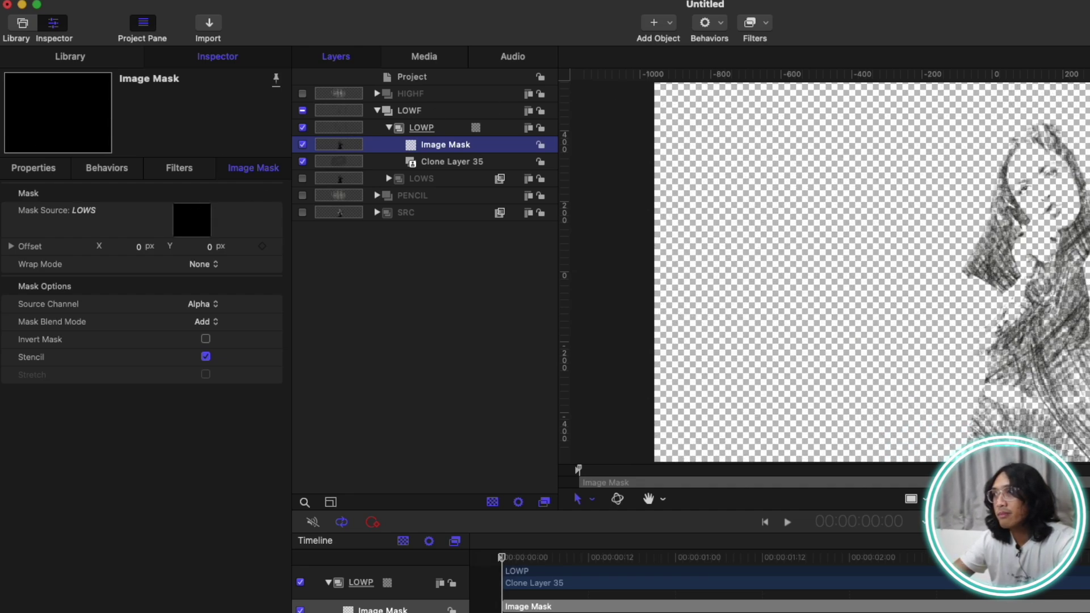
# Play back the LOWS-masked pencil texture, collapse LOWP, and return to the first frame
pyautogui.press('space')
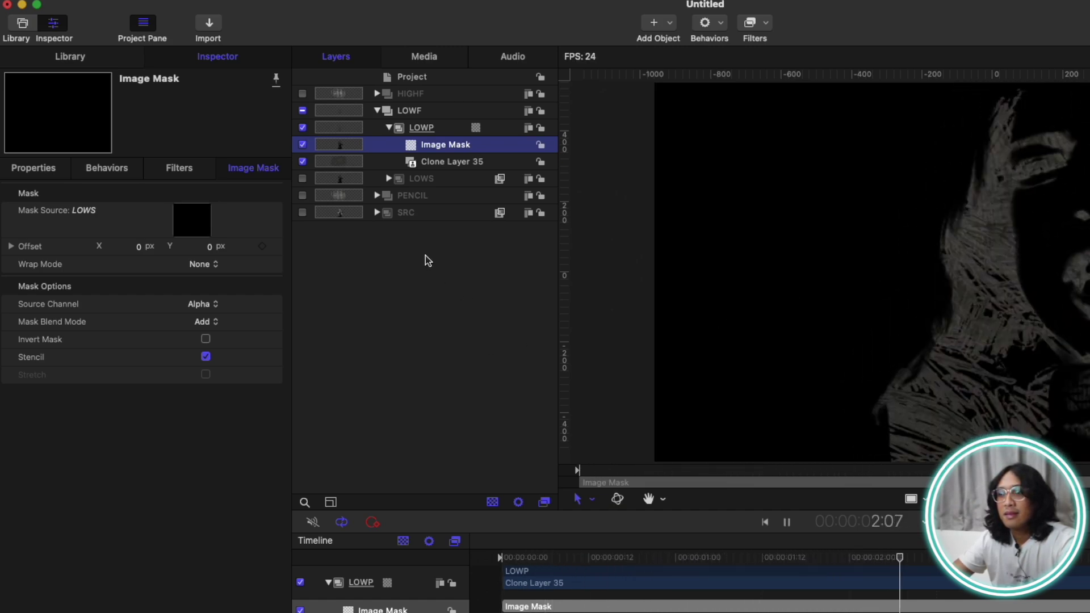
pyautogui.press('space')
pyautogui.click(389, 127)
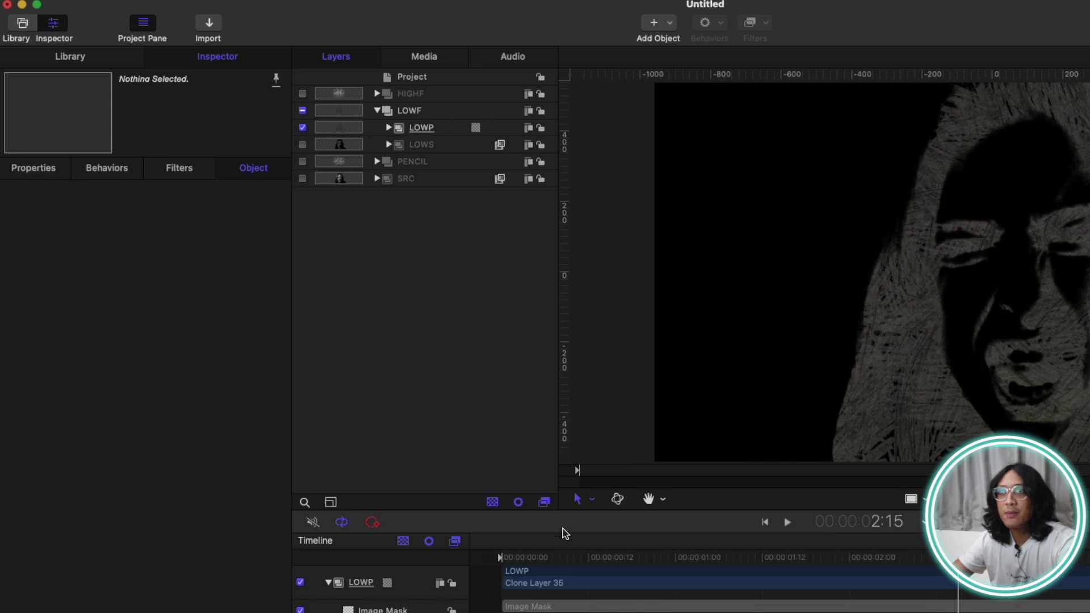
pyautogui.press('Home')
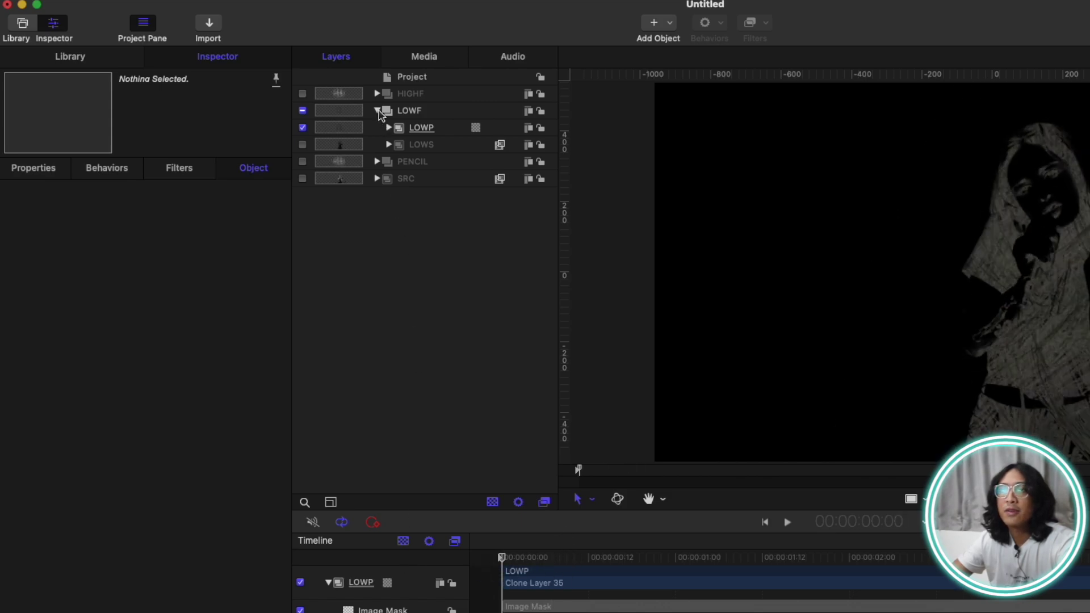
# Collapse and hide the LOWF group, and show and expand the HIGHF group
pyautogui.click(377, 110)
pyautogui.click(302, 110)
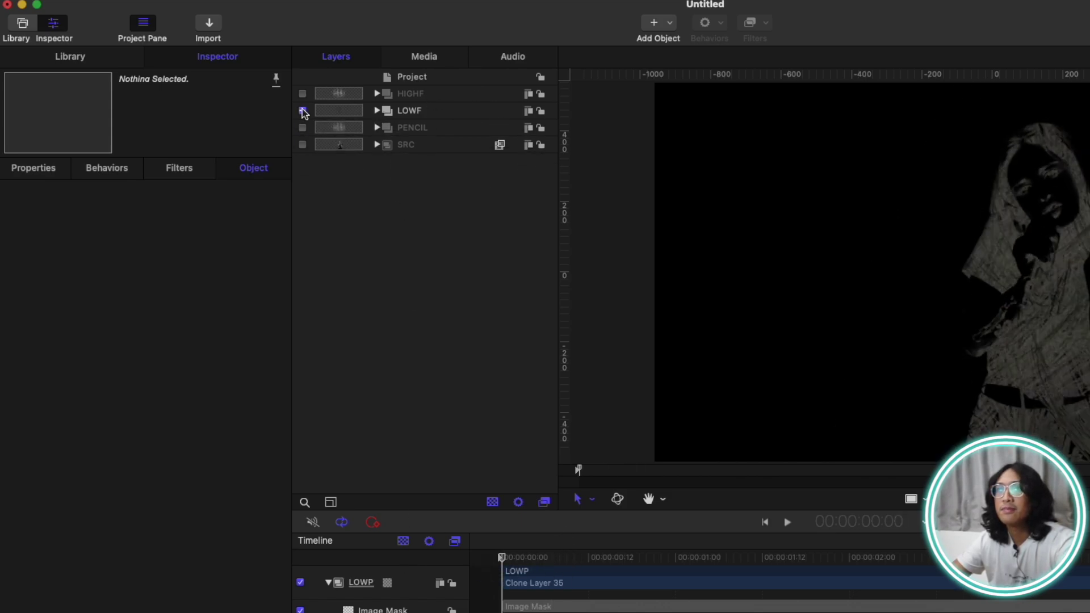
pyautogui.click(302, 93)
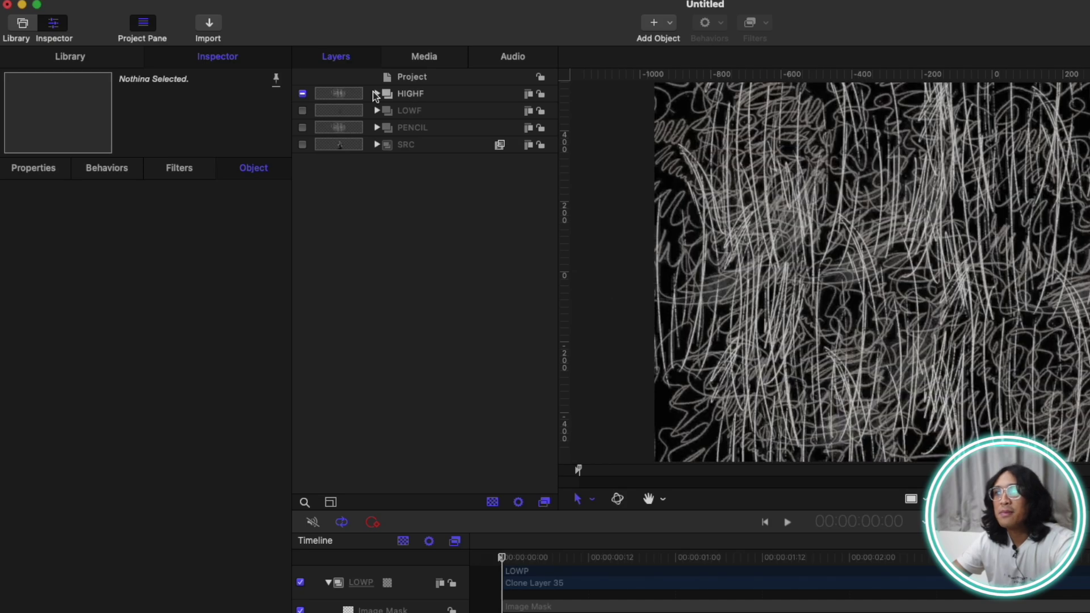
pyautogui.click(377, 93)
# Add an image mask to the HIGHP group and use HIGHS as its mask source
pyautogui.click(437, 110)
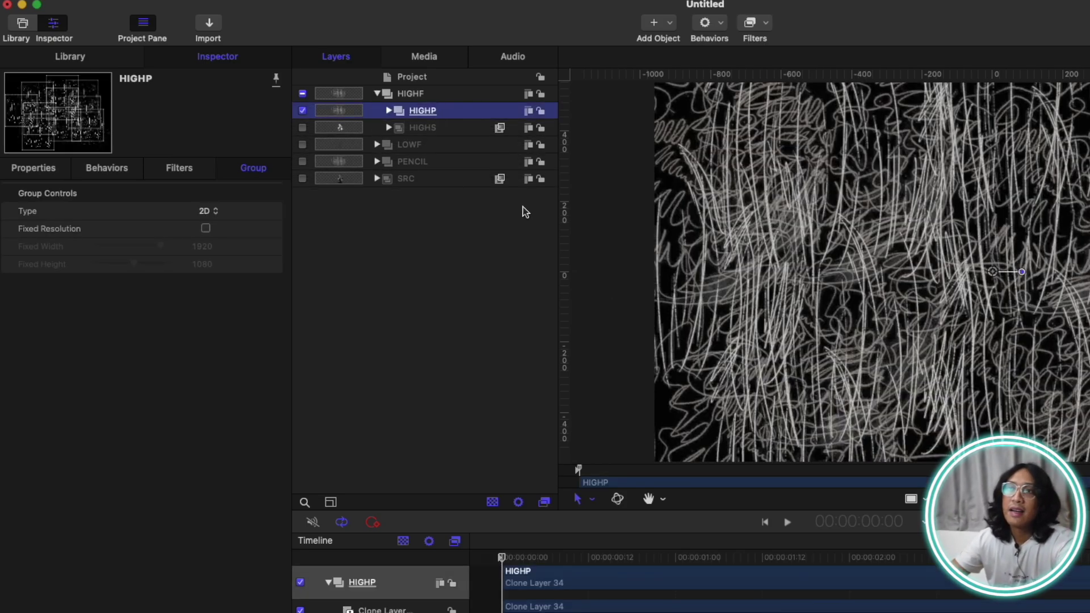
pyautogui.press('shift+super+m')
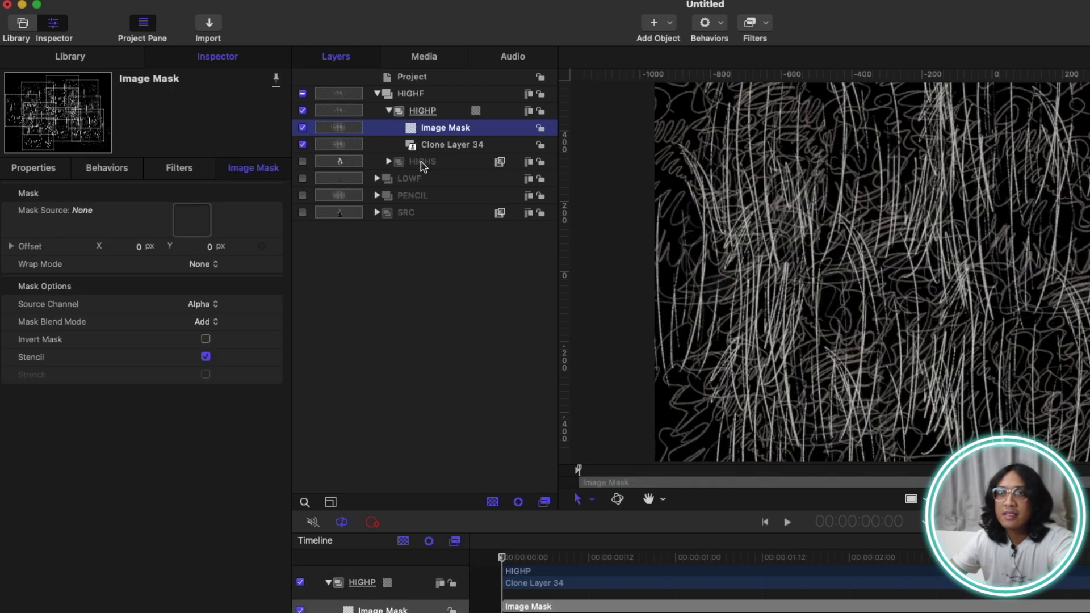
pyautogui.moveTo(423, 163)
pyautogui.mouseDown()
pyautogui.moveTo(195, 241)
pyautogui.moveTo(200, 222)
pyautogui.mouseUp()
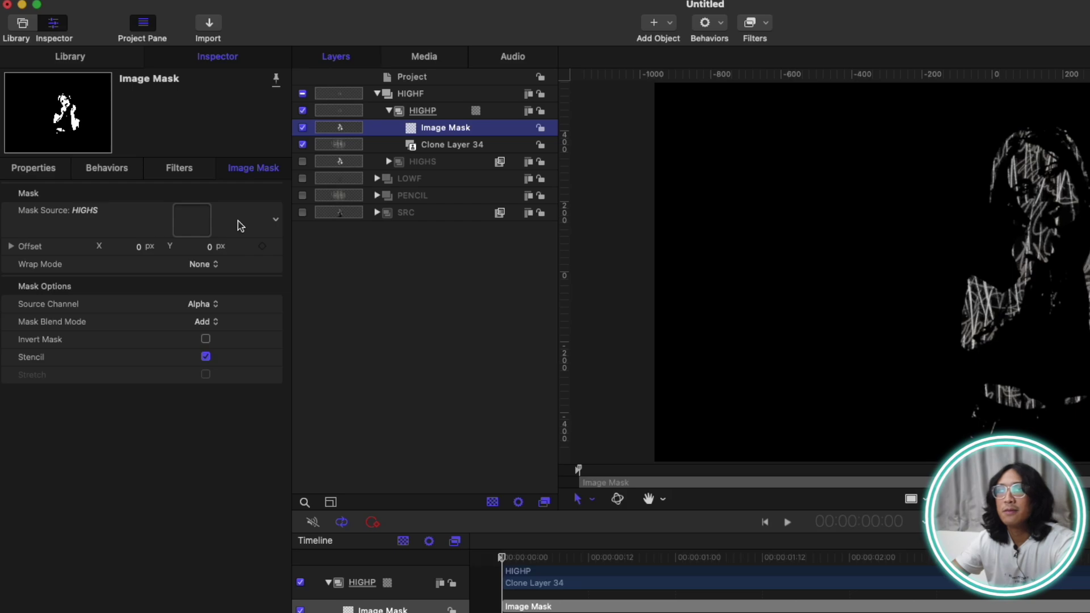
# Collapse HIGHF, show LOWF again, and preview both masked pencil groups together before returning to the first frame
pyautogui.click(378, 94)
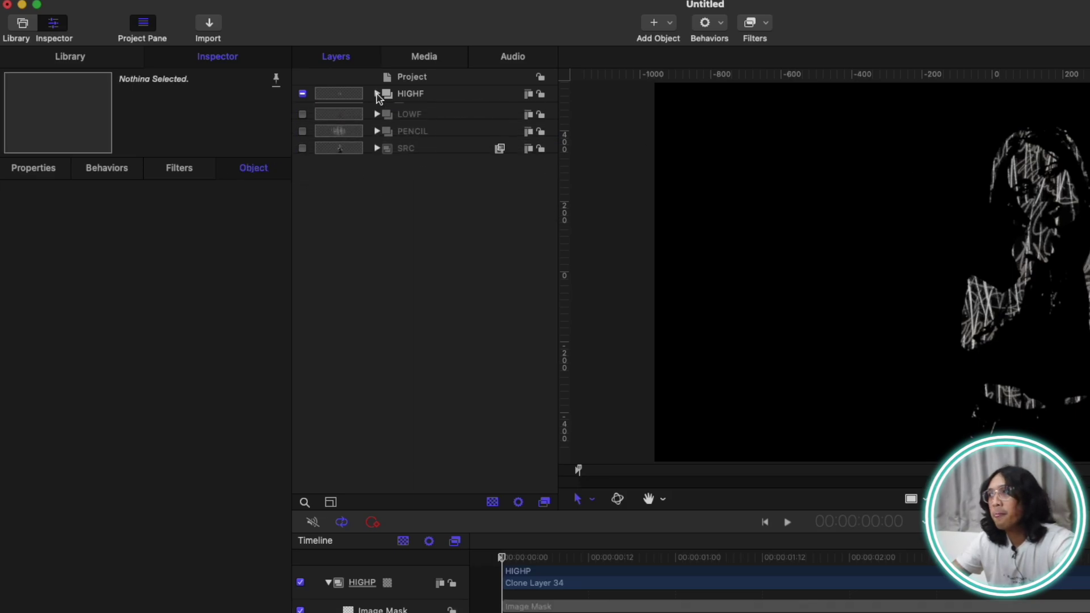
pyautogui.click(302, 111)
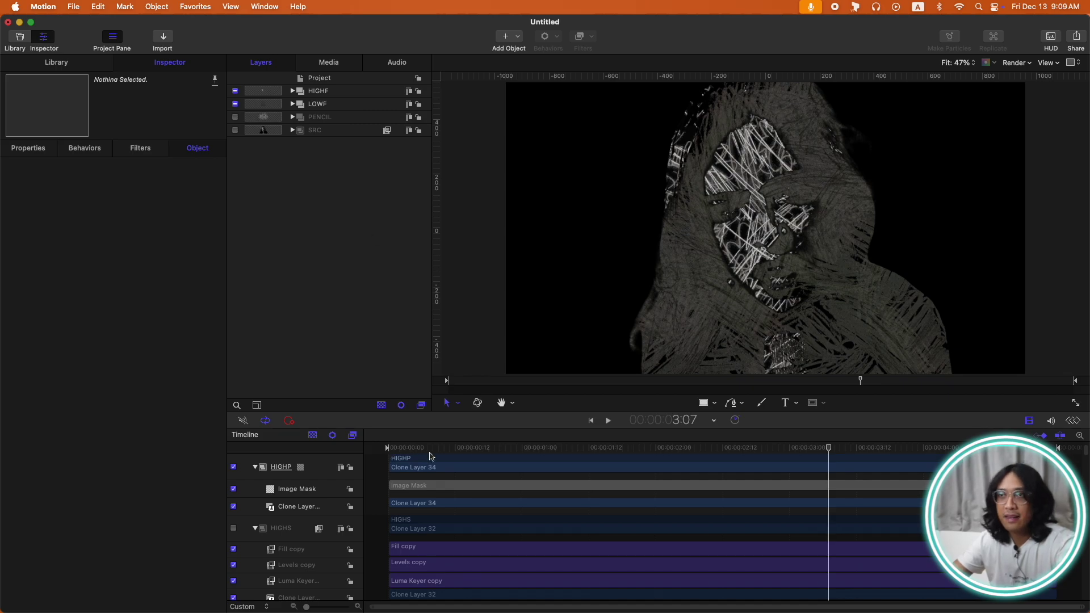
pyautogui.moveTo(427, 448); pyautogui.dragTo(316, 443)
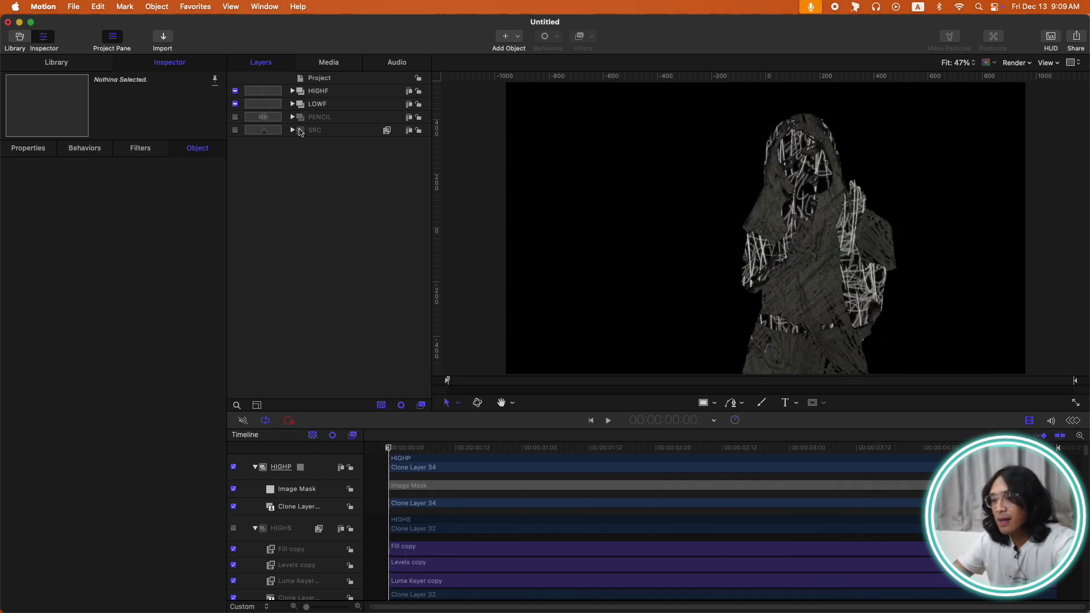
# Create a group named BG below SRC and import the white-paper-texture image into it
pyautogui.click(332, 130)
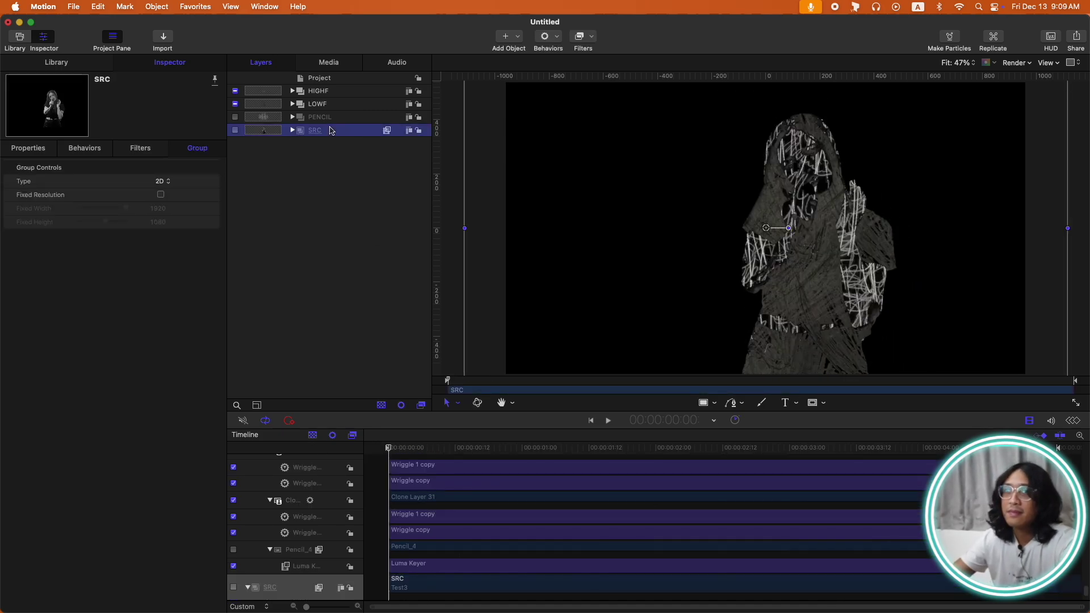
pyautogui.press('super+shift+n')
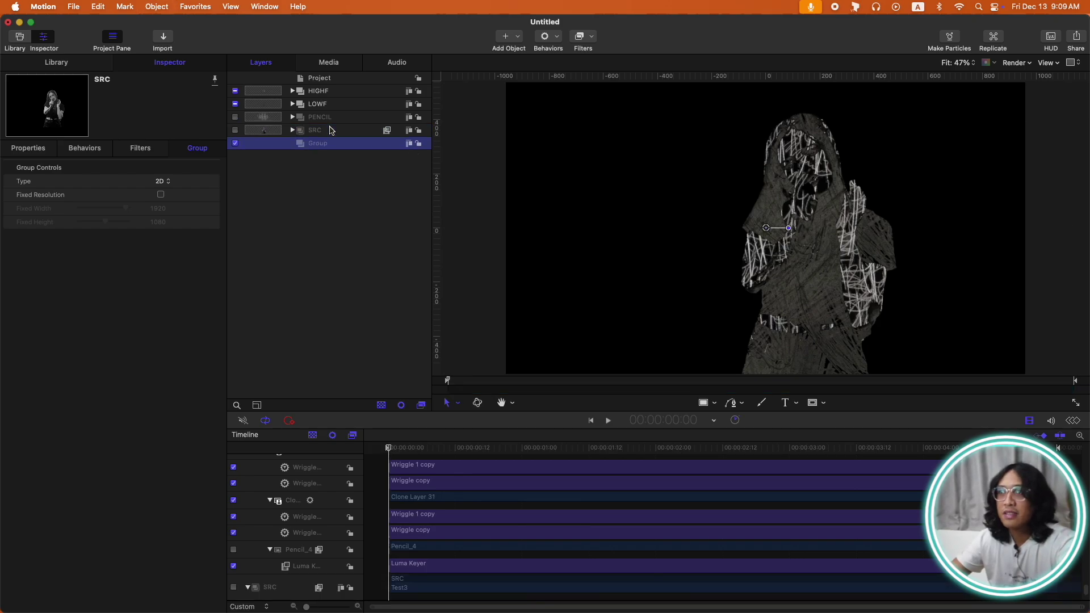
pyautogui.click(163, 39)
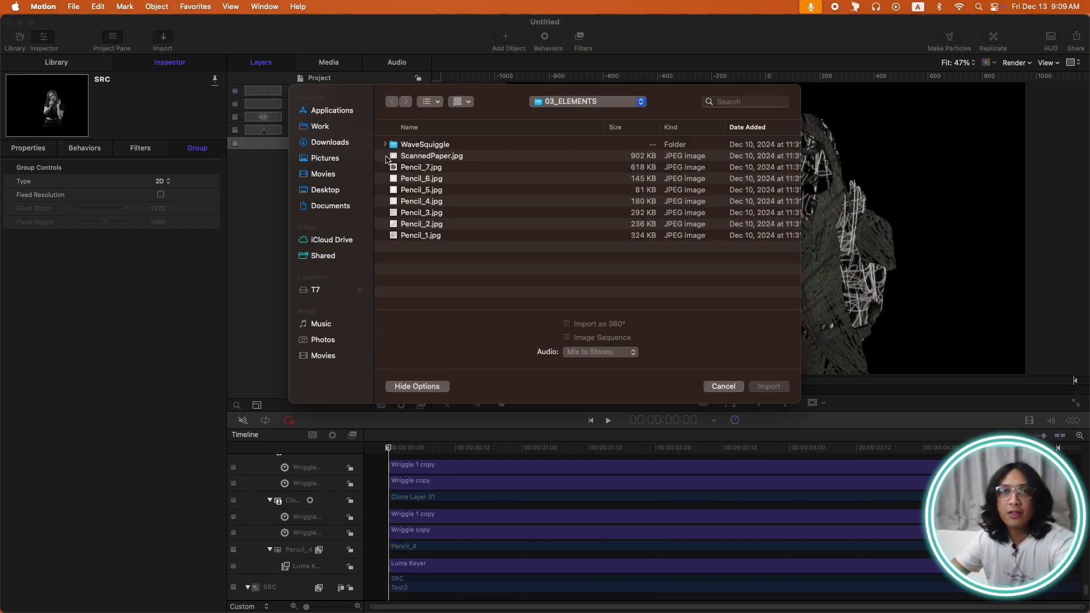
pyautogui.click(342, 143)
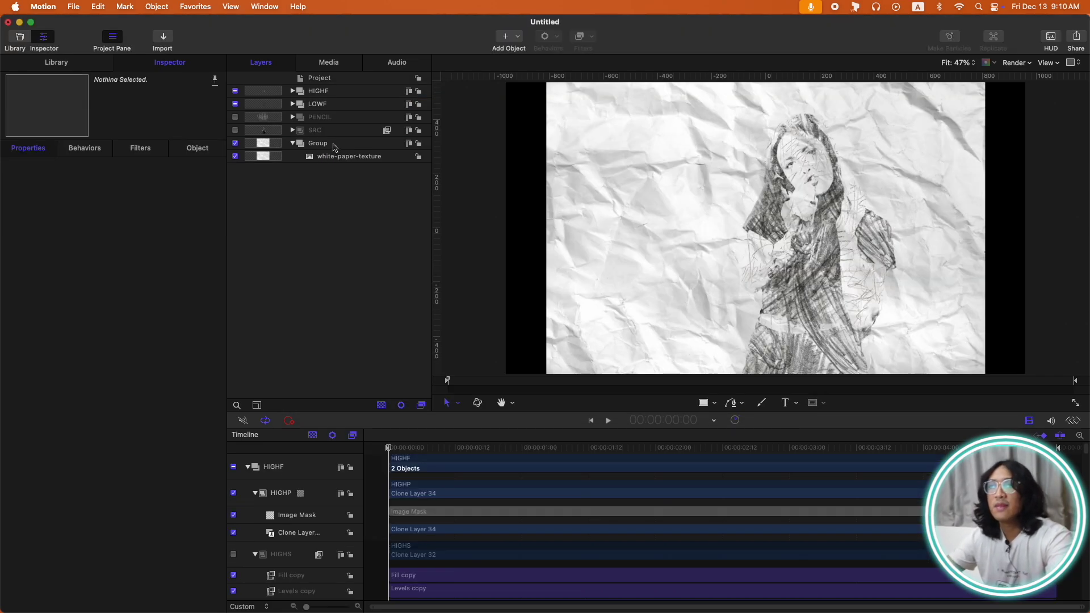
pyautogui.doubleClick(334, 147)
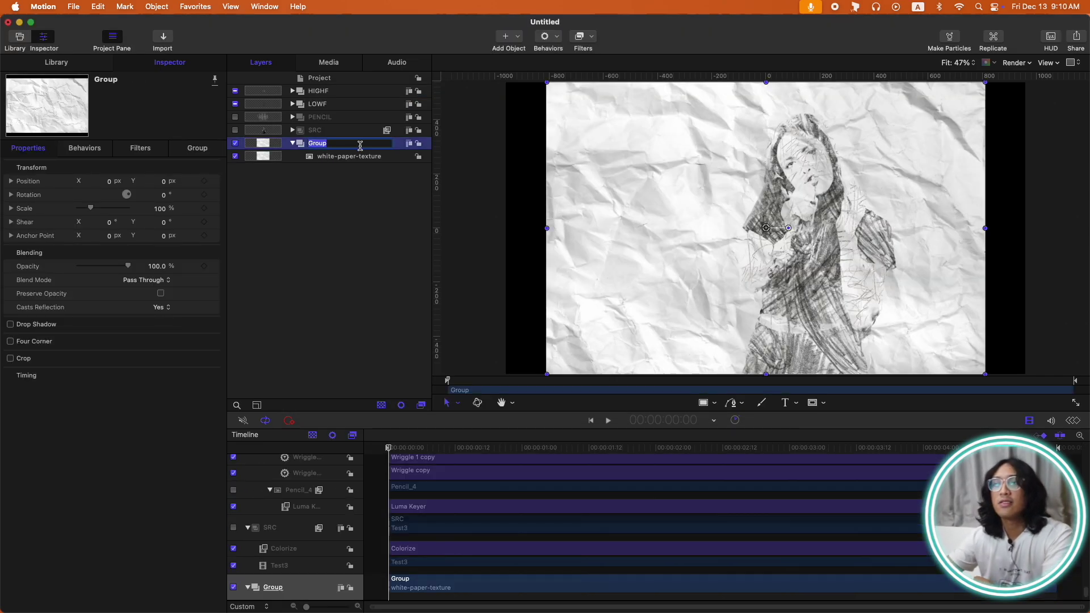
pyautogui.write('BG')
pyautogui.press('Return')
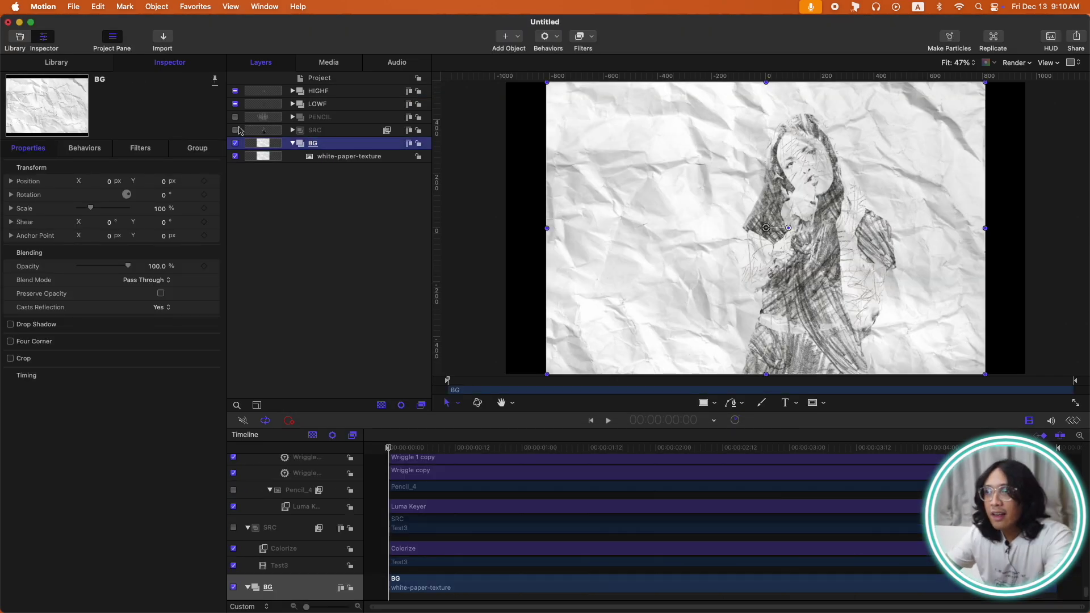
# Set the scale of the white-paper-texture layer to 173%
pyautogui.click(338, 159)
pyautogui.moveTo(86, 211); pyautogui.dragTo(91, 209)
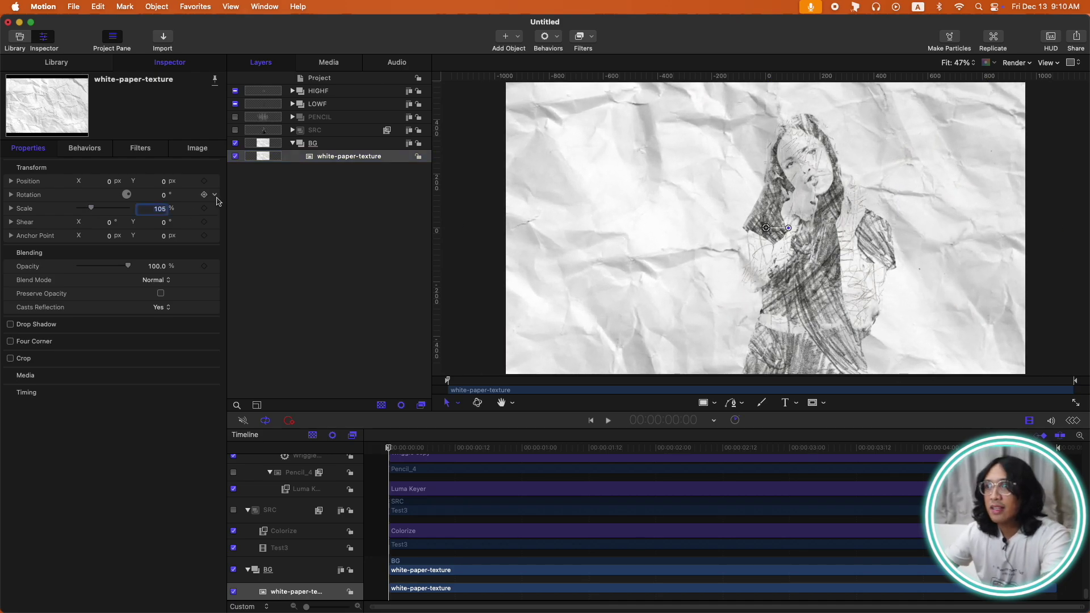
pyautogui.click(162, 209)
pyautogui.write('172')
pyautogui.press('Return')
# Add a Wriggle parameter behavior to the rotation of the white-paper-texture layer
pyautogui.click(214, 197)
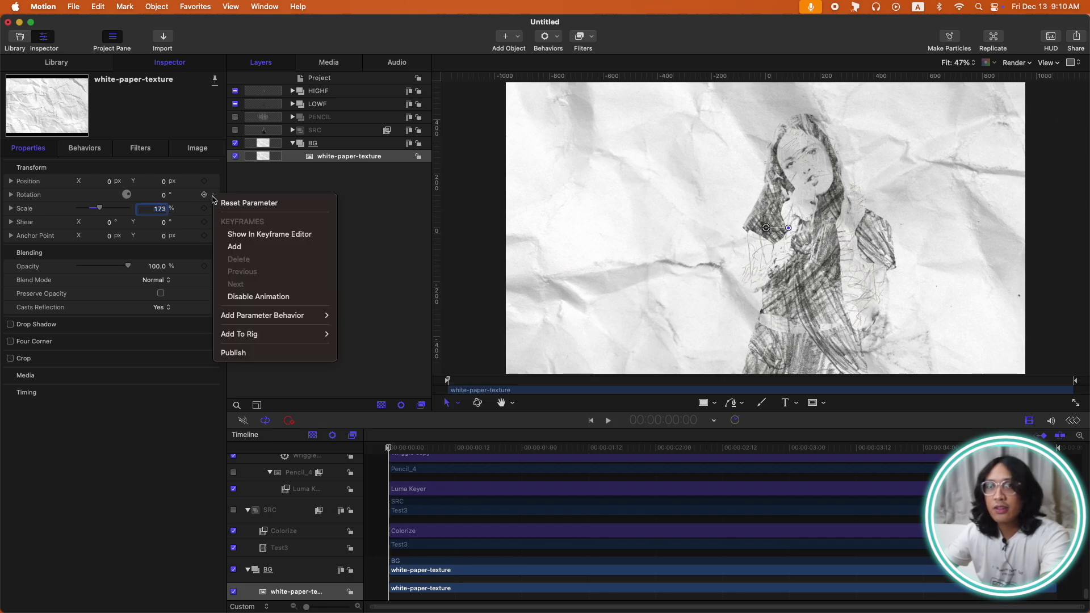
pyautogui.moveTo(266, 318)
pyautogui.click(358, 506)
# Raise the amount and adjust the apply mode of the paper texture's Wriggle behavior while playing back the rotation
pyautogui.click(160, 194)
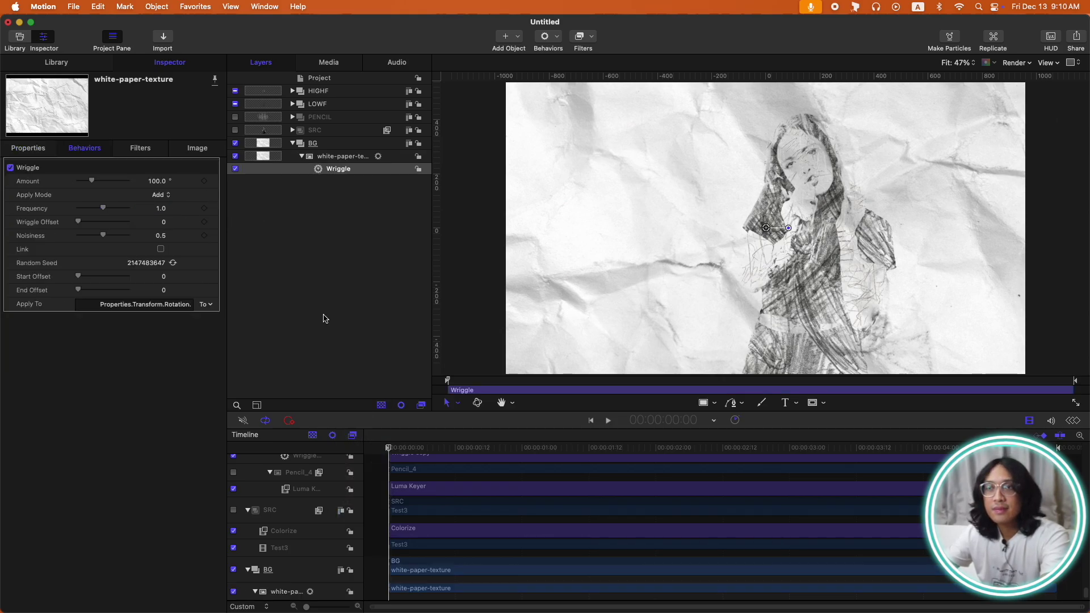
pyautogui.click(170, 236)
pyautogui.moveTo(91, 180); pyautogui.dragTo(138, 179)
pyautogui.press('space')
pyautogui.click(161, 195)
pyautogui.click(147, 156)
pyautogui.press('space')
# Apply the Strobe filter to the BG group with a strobe duration of 6, collapse BG, and return to the first frame
pyautogui.click(313, 143)
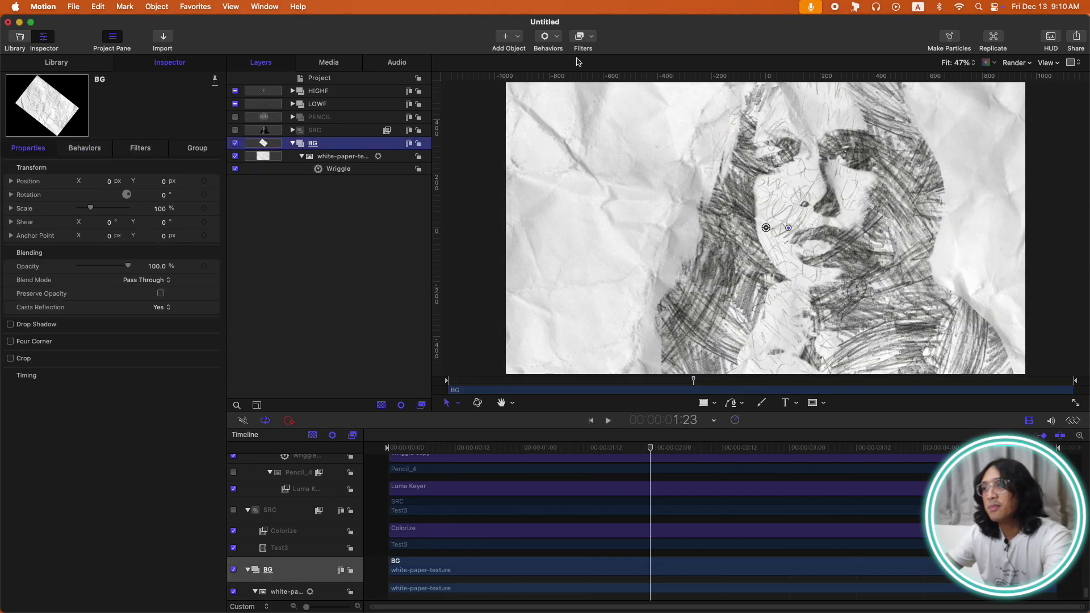
pyautogui.click(580, 36)
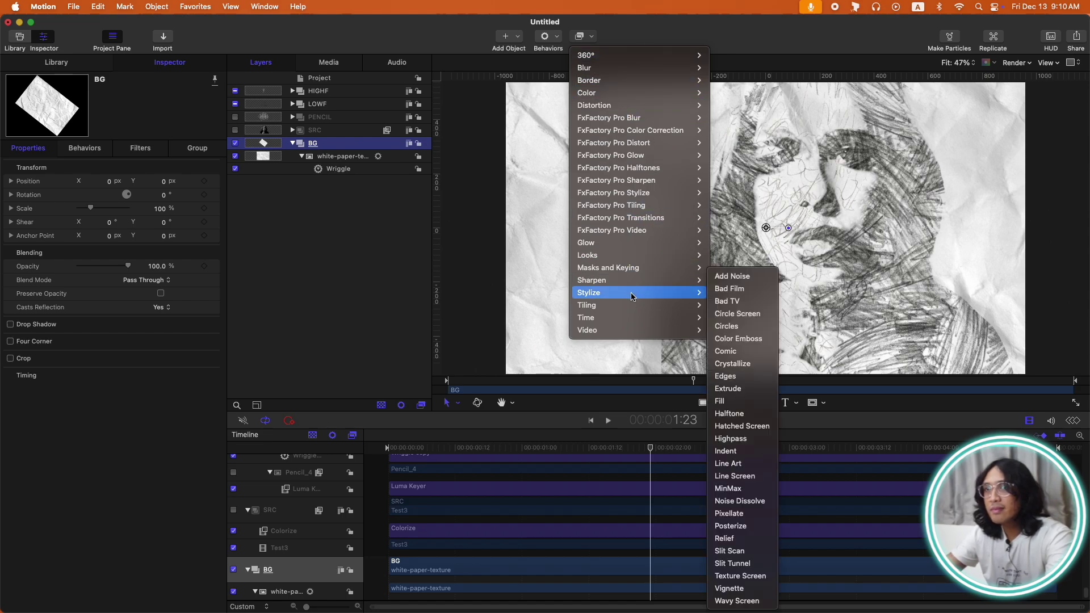
pyautogui.moveTo(627, 317)
pyautogui.click(729, 343)
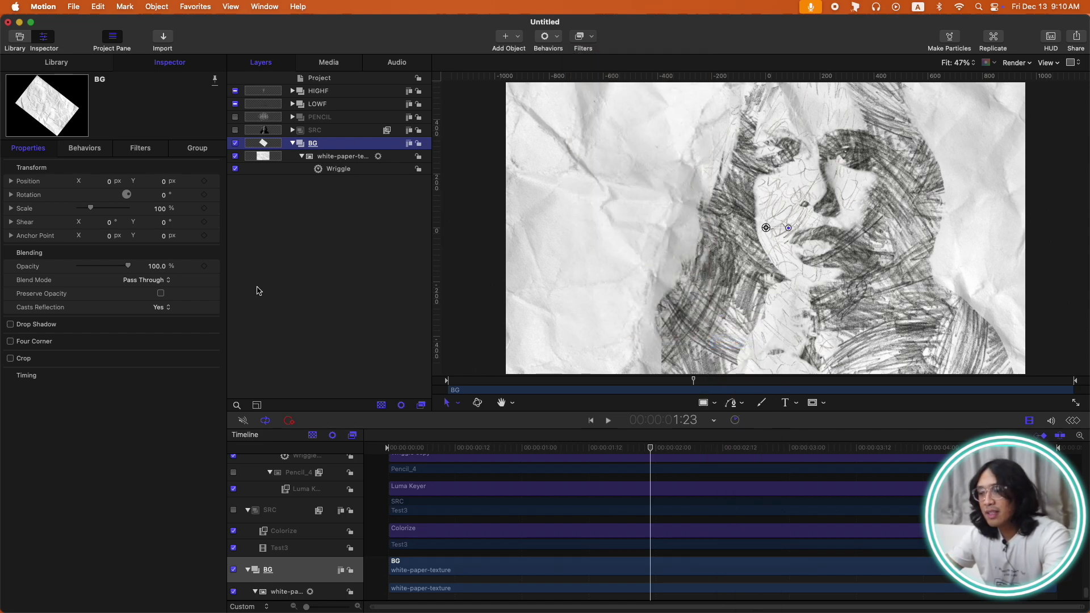
pyautogui.click(159, 181)
pyautogui.write('6')
pyautogui.press('Return')
pyautogui.click(292, 146)
pyautogui.press('Home')
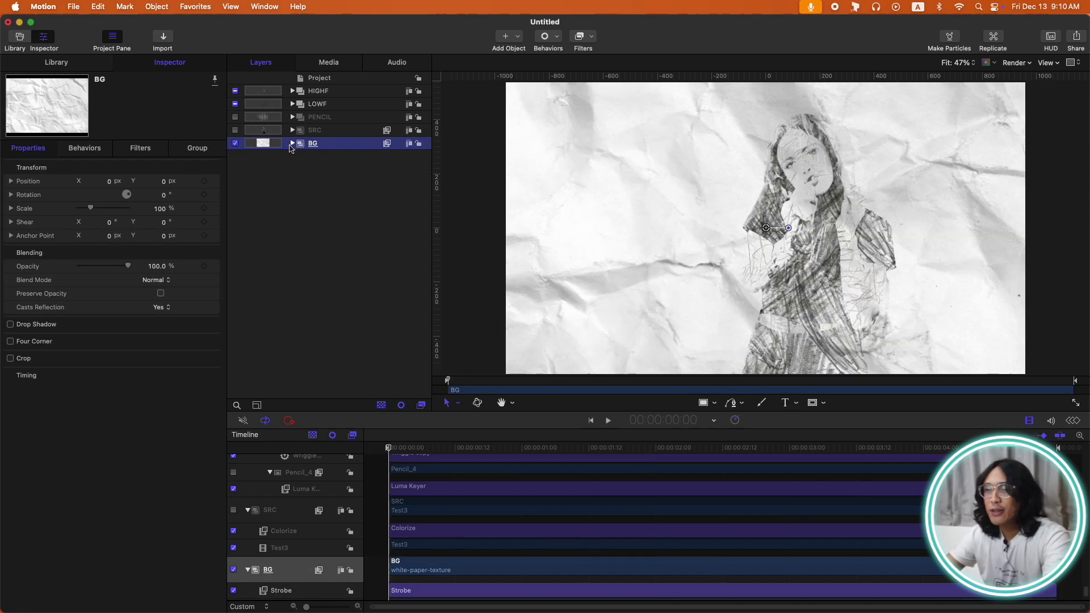
# Duplicate the LOWF group
pyautogui.click(334, 109)
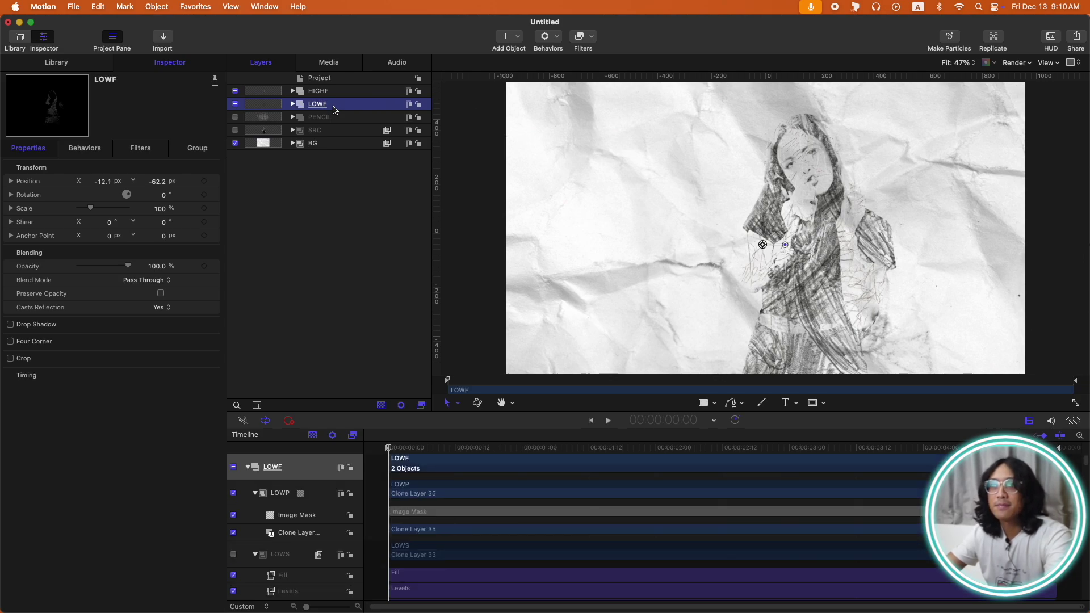
pyautogui.press('super+d')
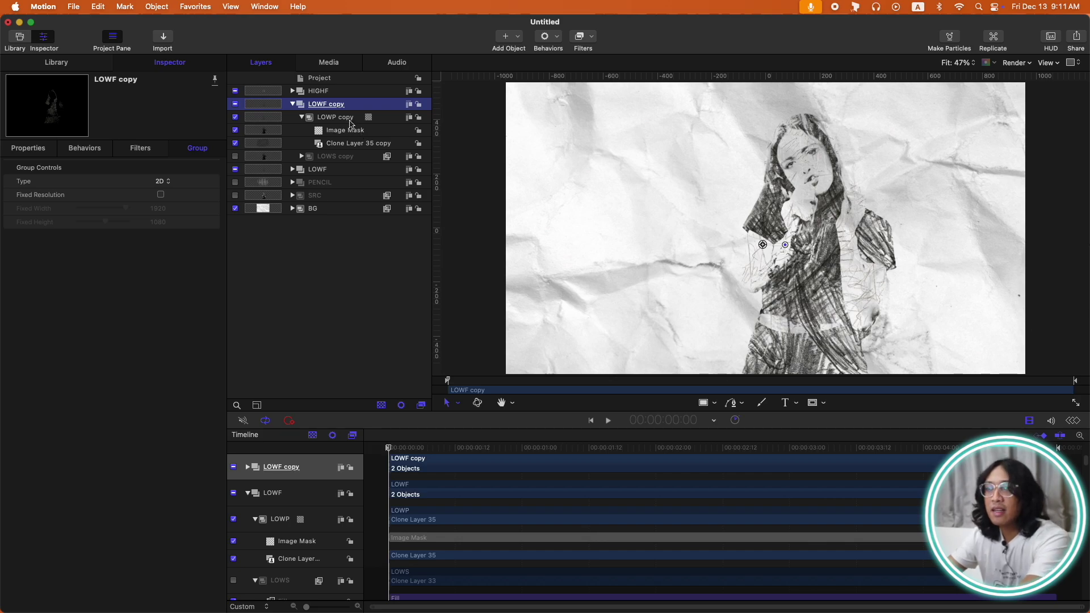
# Delete the LOWP copy group and its image mask from LOWF copy, and make the LOWS copy group visible
pyautogui.click(354, 136)
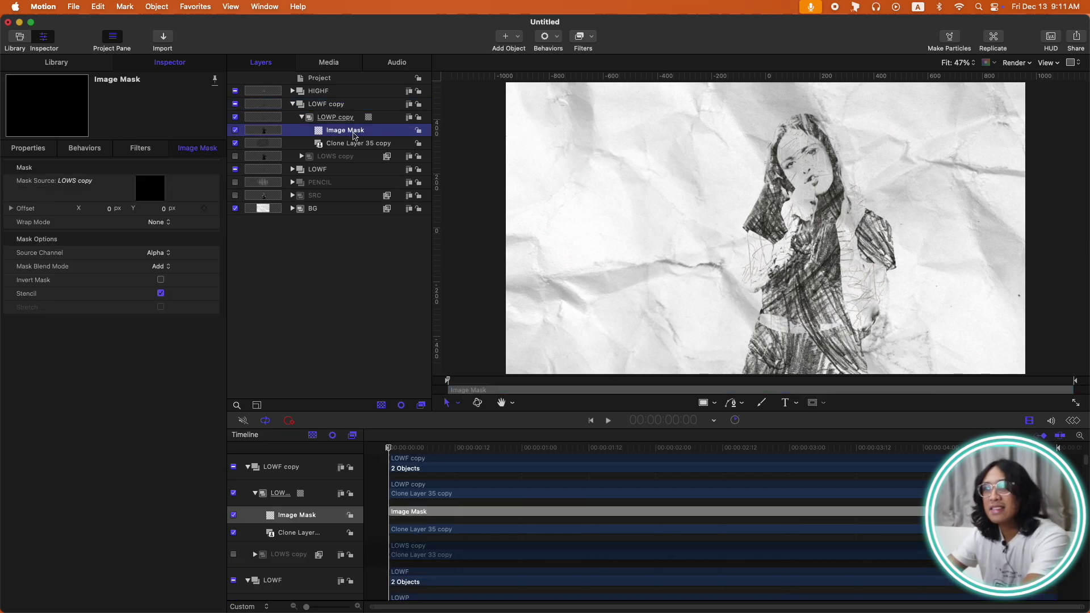
pyautogui.press('Delete')
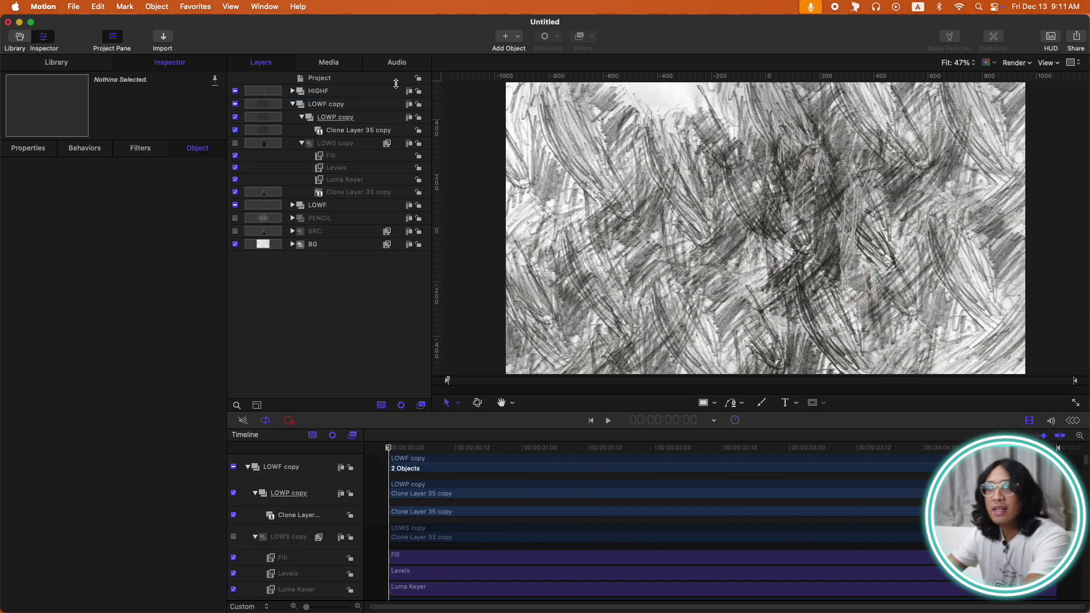
pyautogui.click(340, 118)
pyautogui.press('Delete')
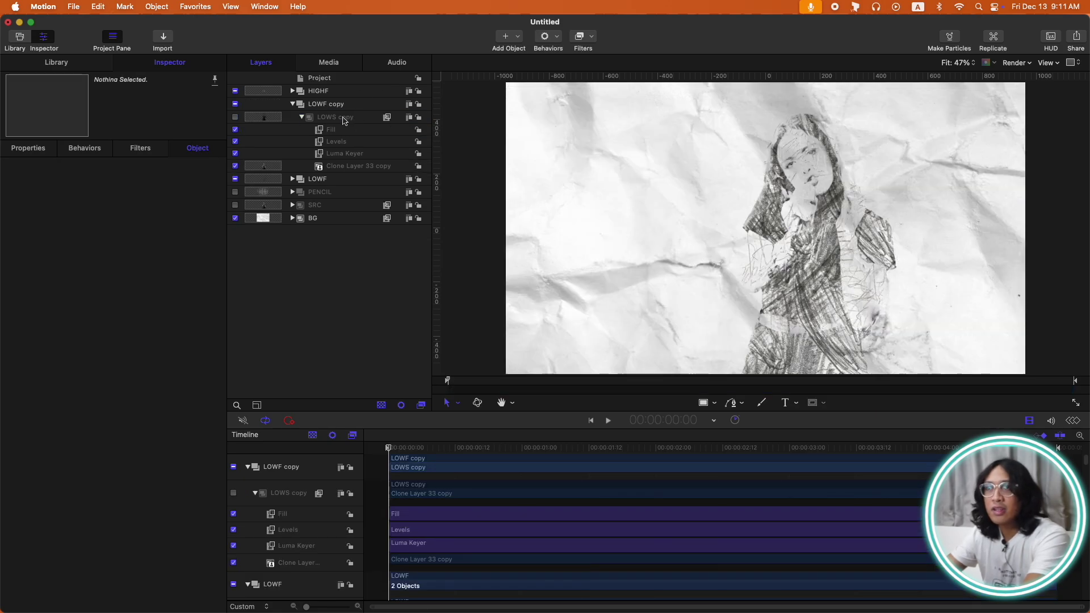
pyautogui.click(337, 119)
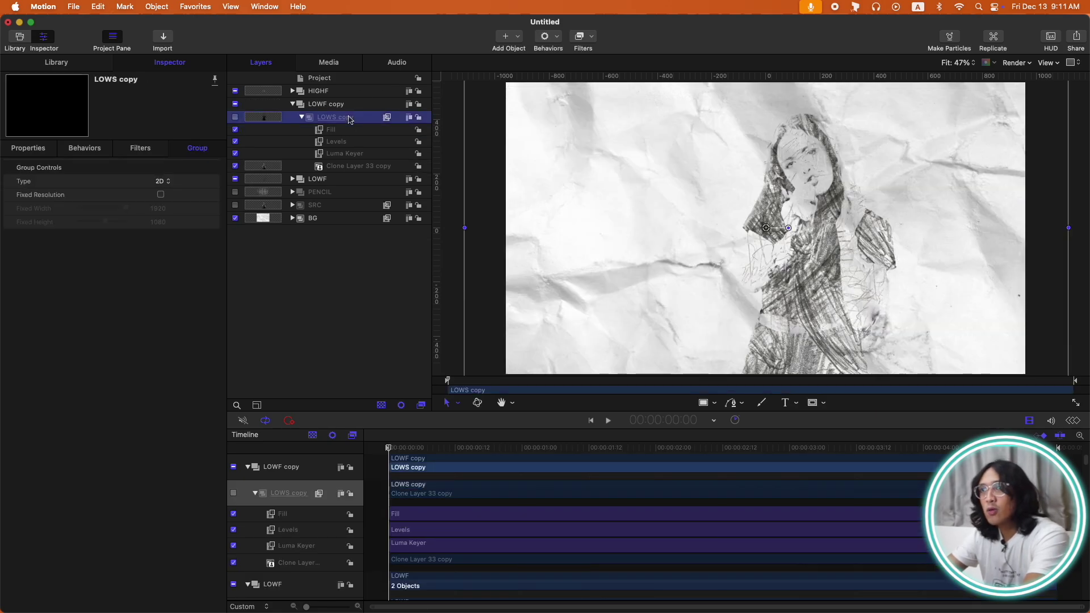
pyautogui.click(235, 117)
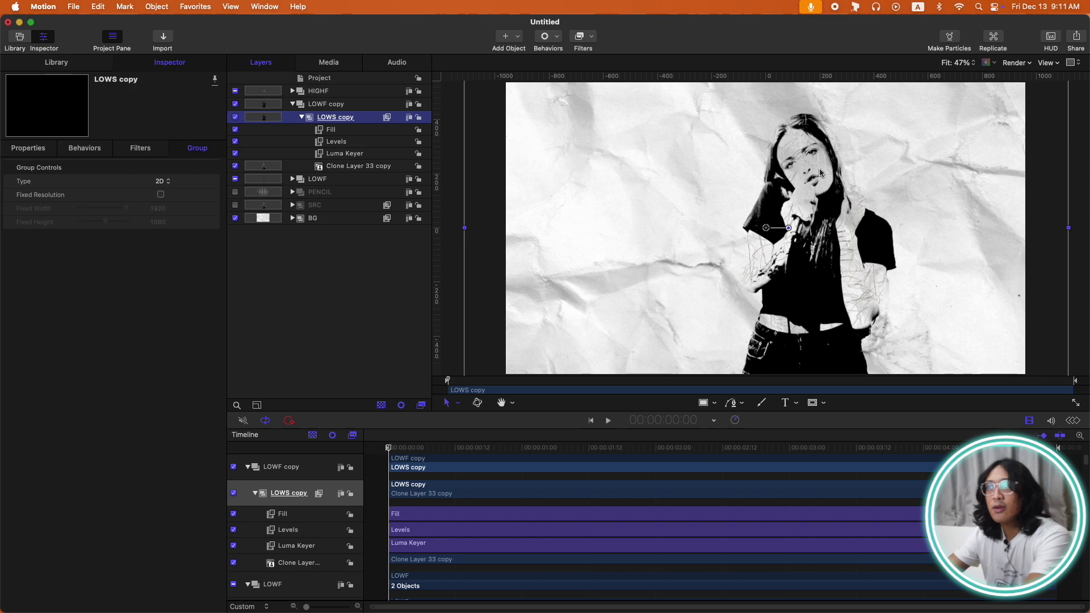
# Remove the Luma Keyer from LOWS copy and disable its Fill and Levels filters
pyautogui.click(352, 131)
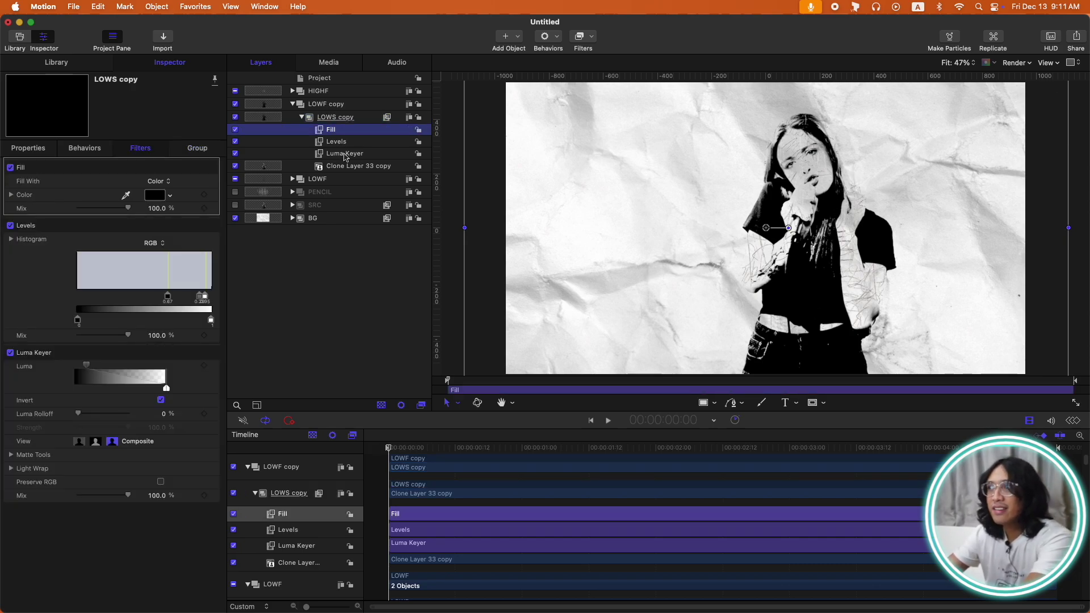
pyautogui.click(345, 154)
pyautogui.press('Delete')
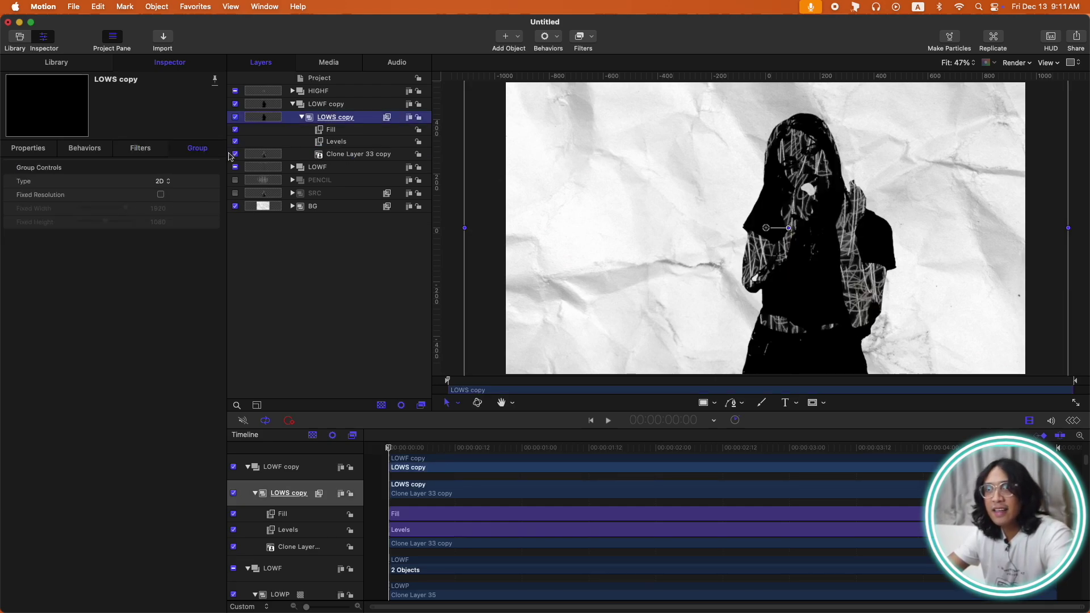
pyautogui.click(236, 130)
pyautogui.click(235, 142)
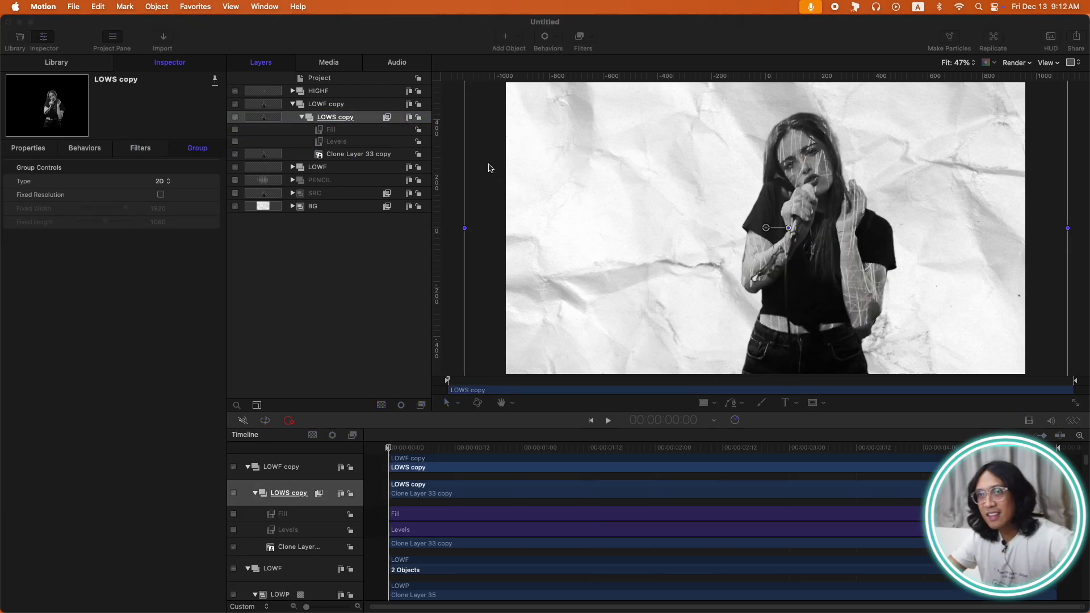
# Re-enable and reset the Levels filter on LOWS copy, lower the input white point to about 0.33, and raise the midtone point slightly
pyautogui.click(343, 143)
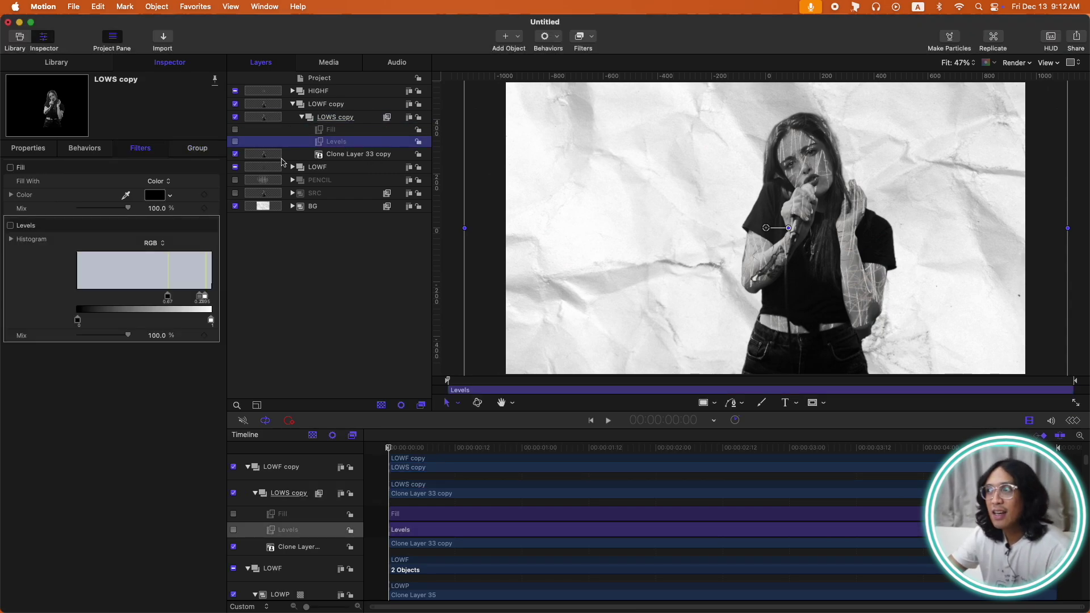
pyautogui.click(235, 142)
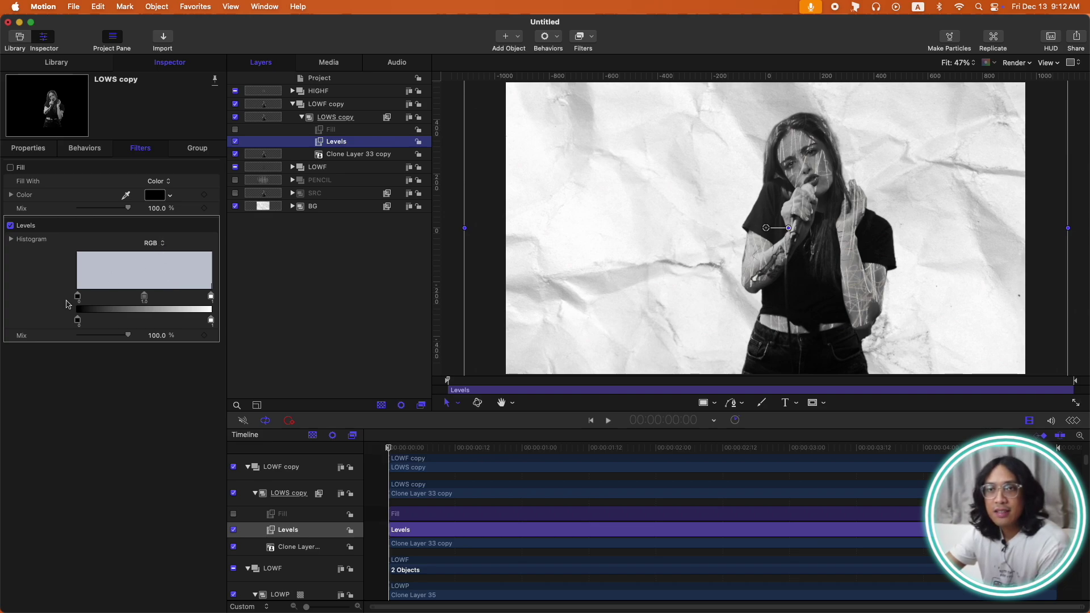
pyautogui.moveTo(211, 295); pyautogui.dragTo(121, 301)
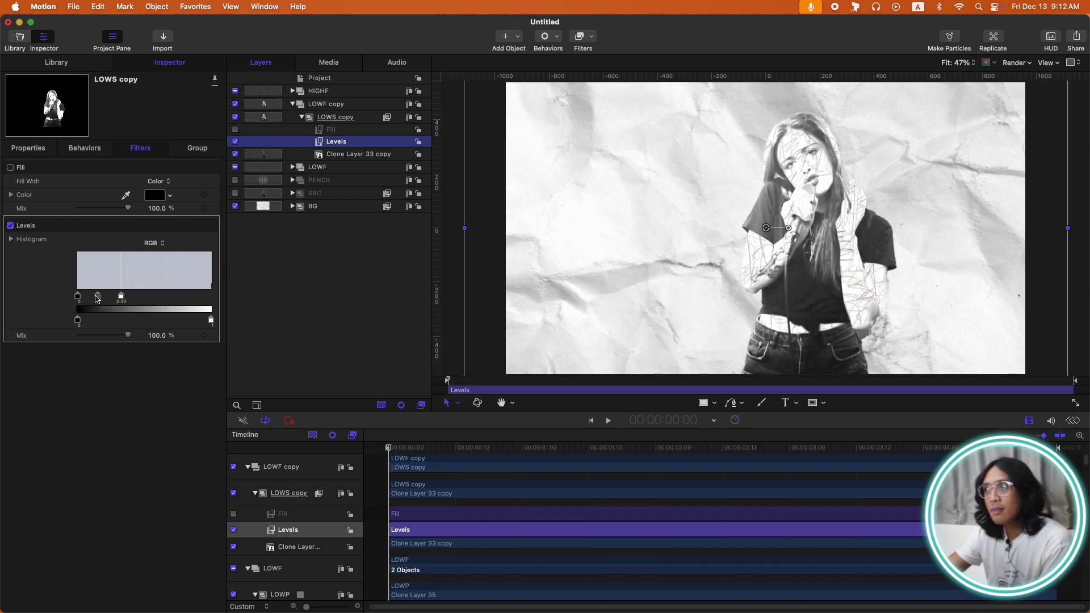
pyautogui.moveTo(97, 299); pyautogui.dragTo(104, 300)
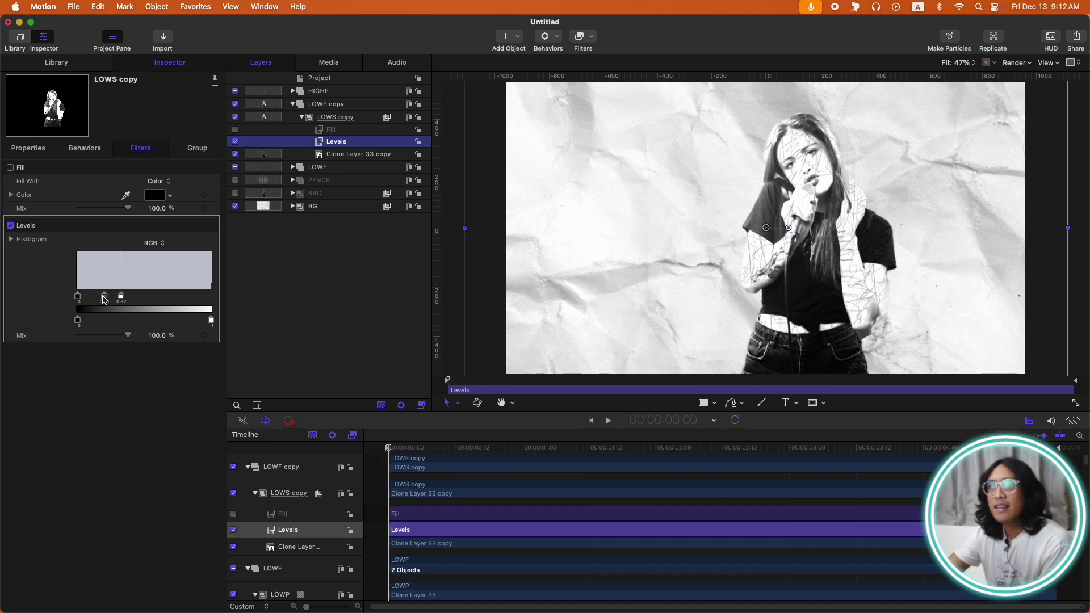
# Apply the Line Art filter to LOWS copy with paper opacity 0 and threshold 0.05
pyautogui.click(350, 118)
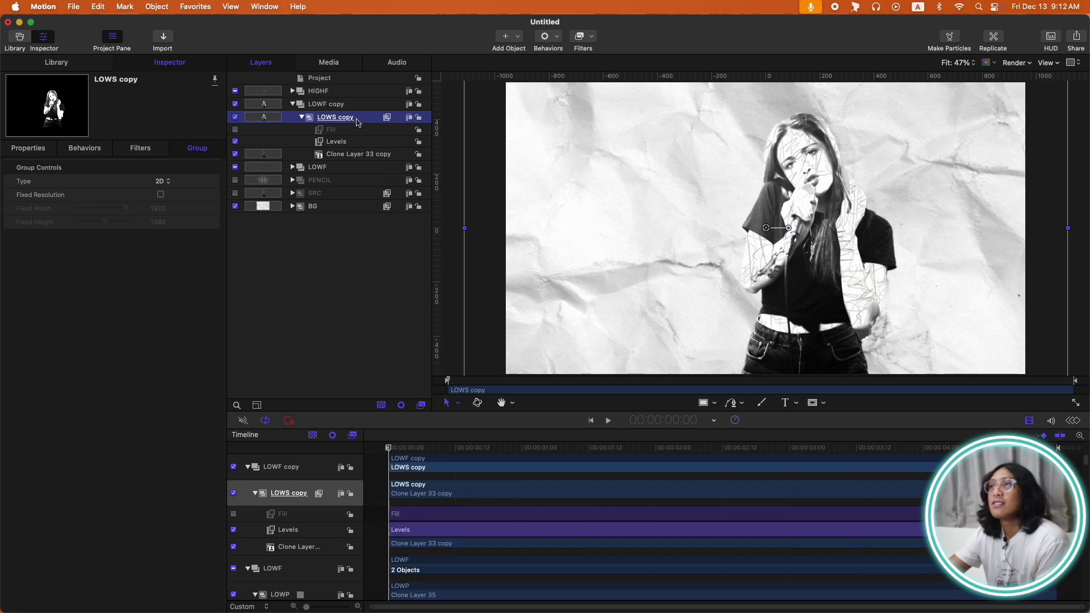
pyautogui.click(579, 36)
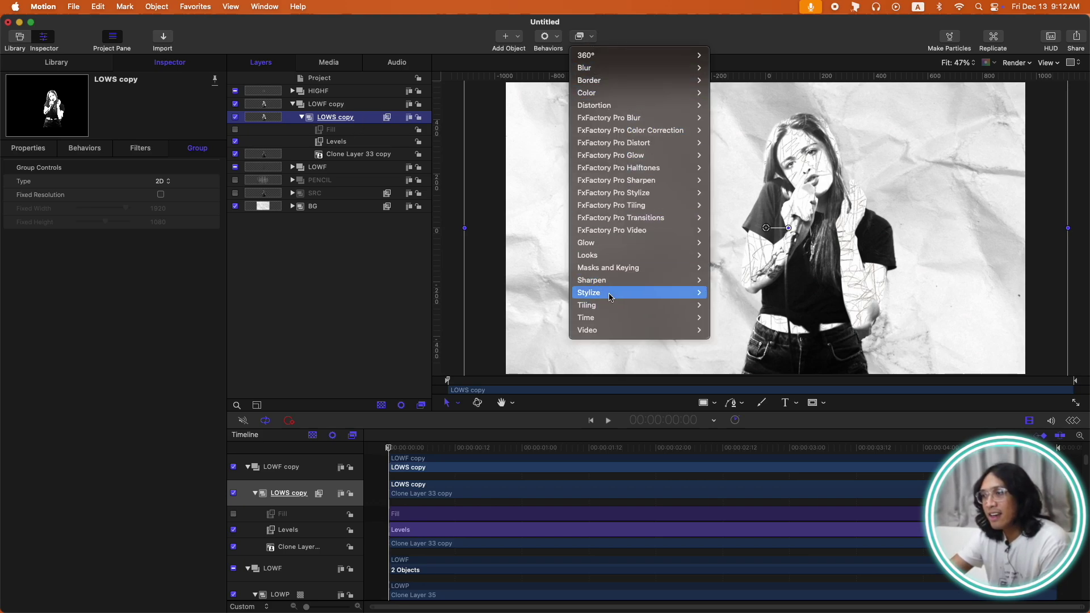
pyautogui.moveTo(611, 294)
pyautogui.click(739, 465)
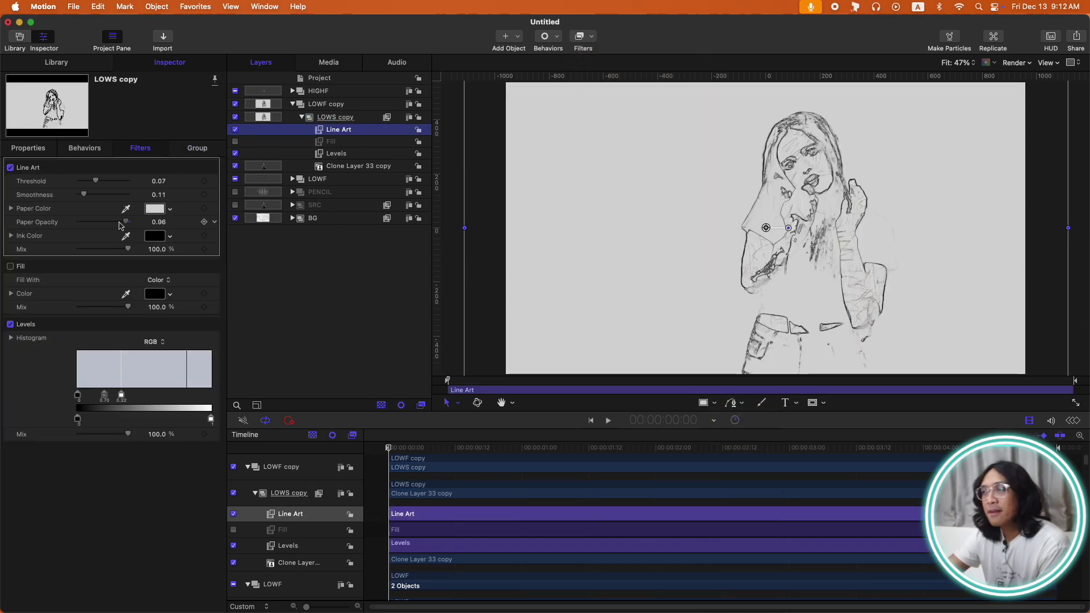
pyautogui.moveTo(126, 222); pyautogui.dragTo(59, 227)
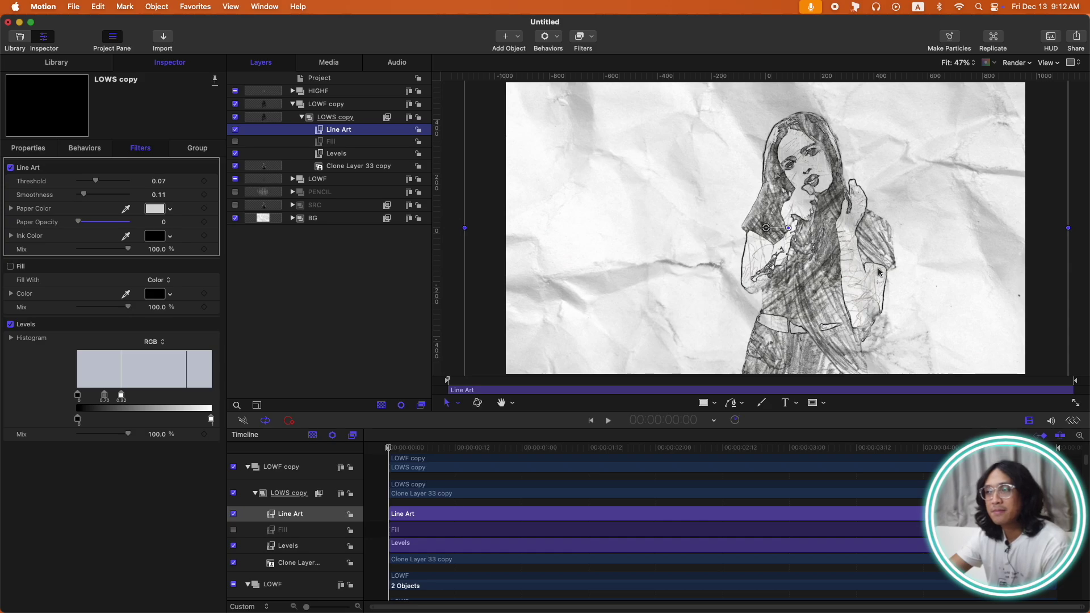
pyautogui.moveTo(412, 453); pyautogui.dragTo(376, 437)
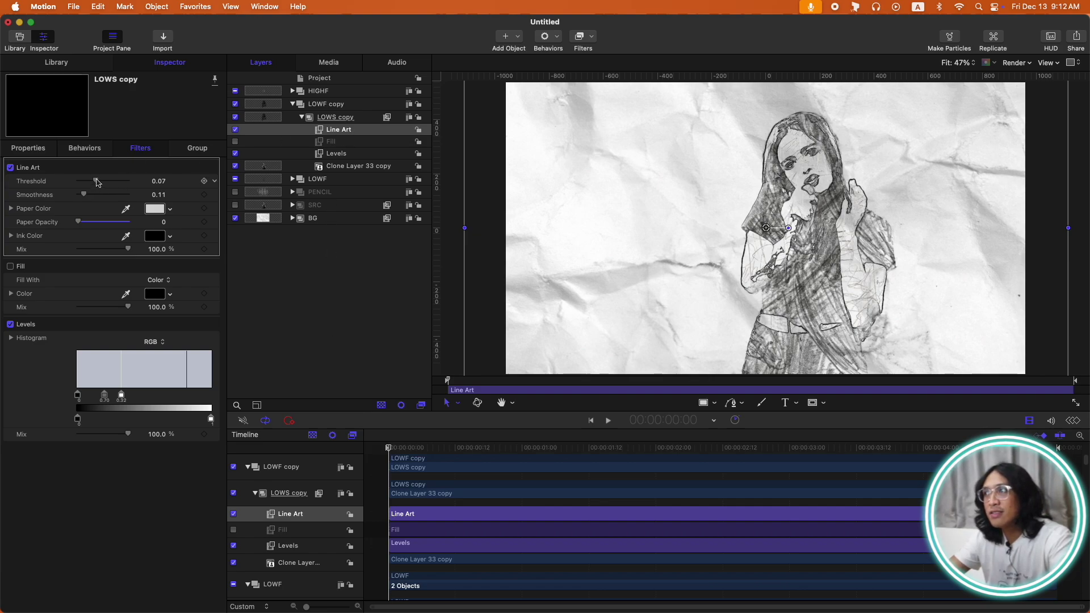
pyautogui.moveTo(97, 181); pyautogui.dragTo(93, 181)
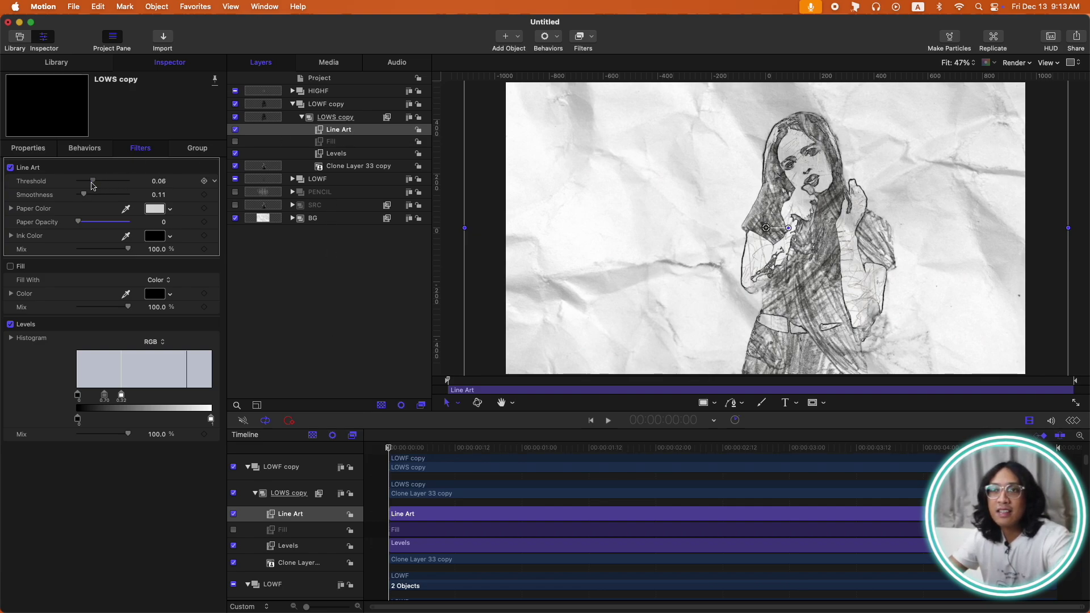
pyautogui.moveTo(159, 181); pyautogui.dragTo(154, 181)
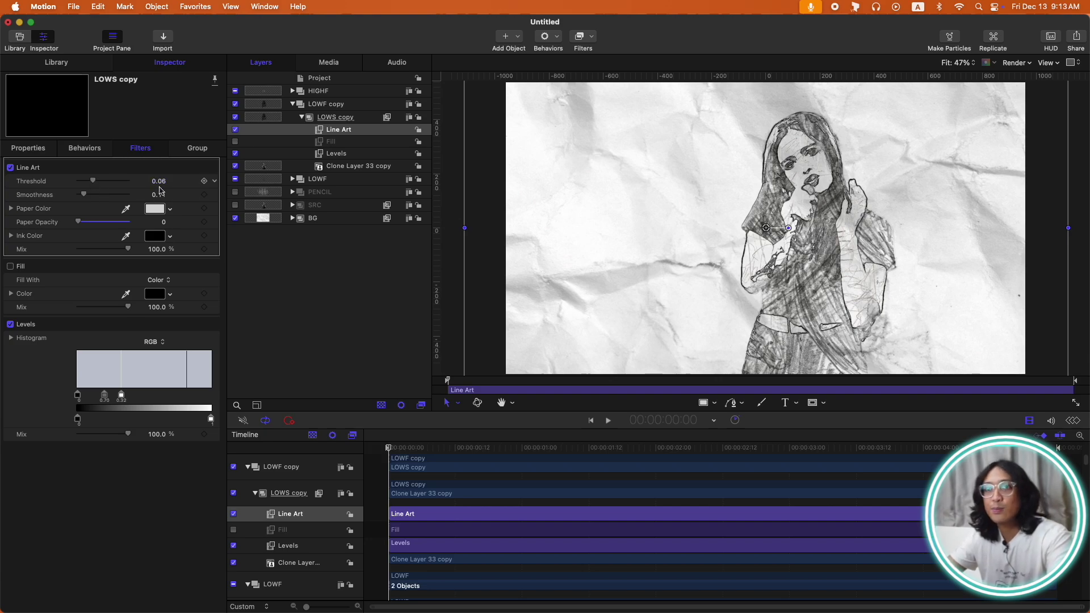
# Apply the Bump Map distortion filter to LOWS copy, using the LOWS group inside PENCIL as its map image
pyautogui.click(358, 117)
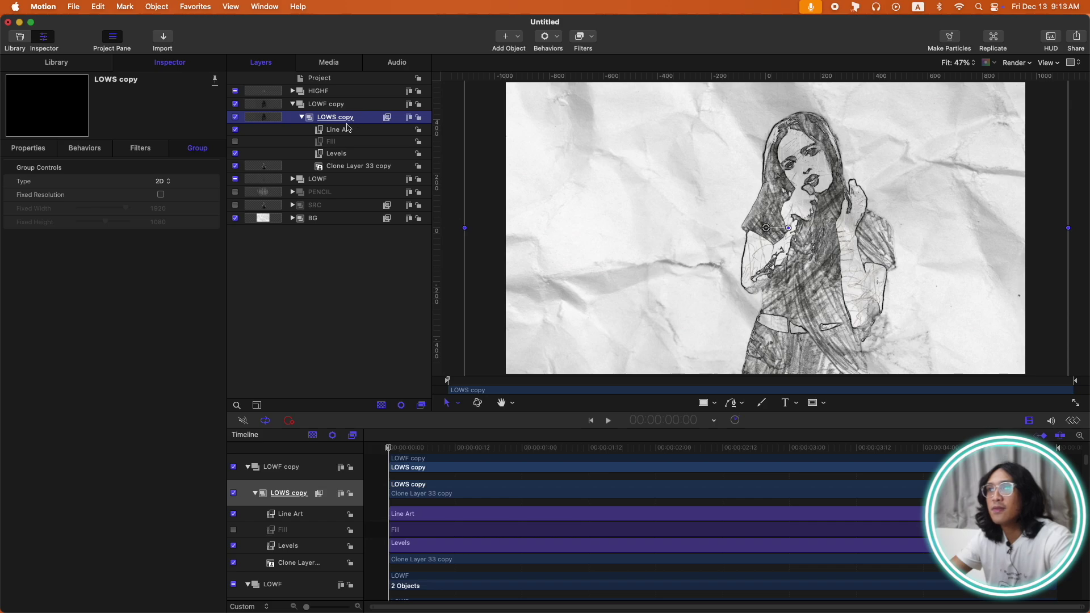
pyautogui.click(590, 37)
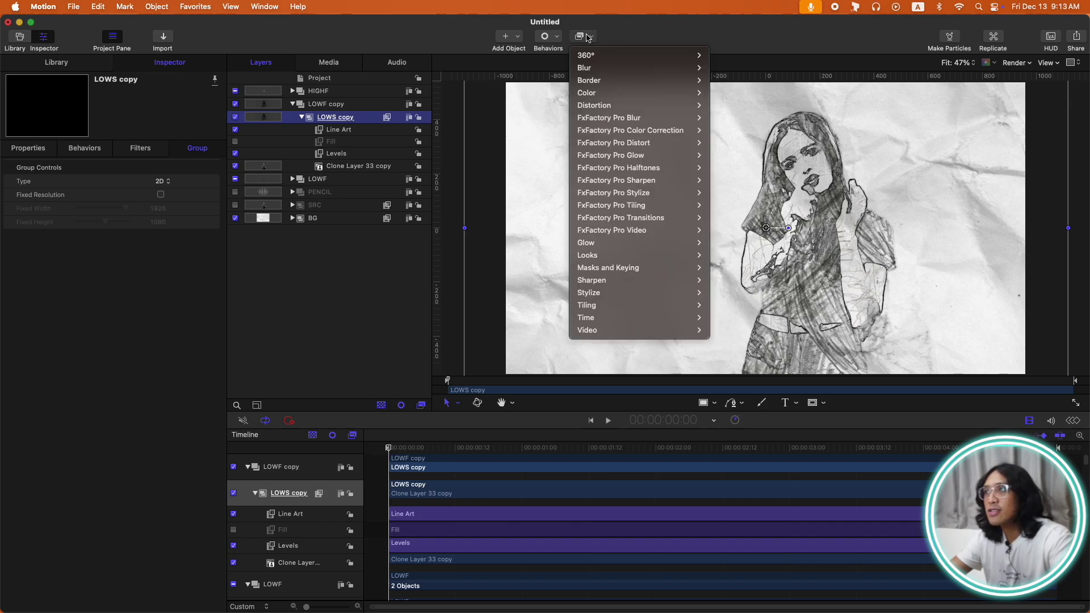
pyautogui.moveTo(676, 105)
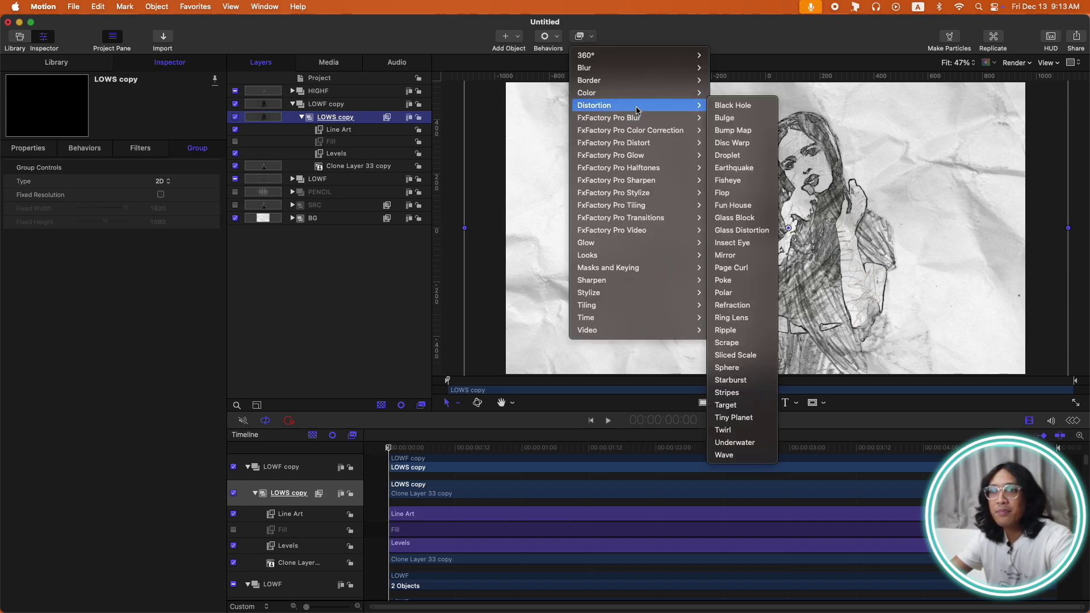
pyautogui.click(736, 131)
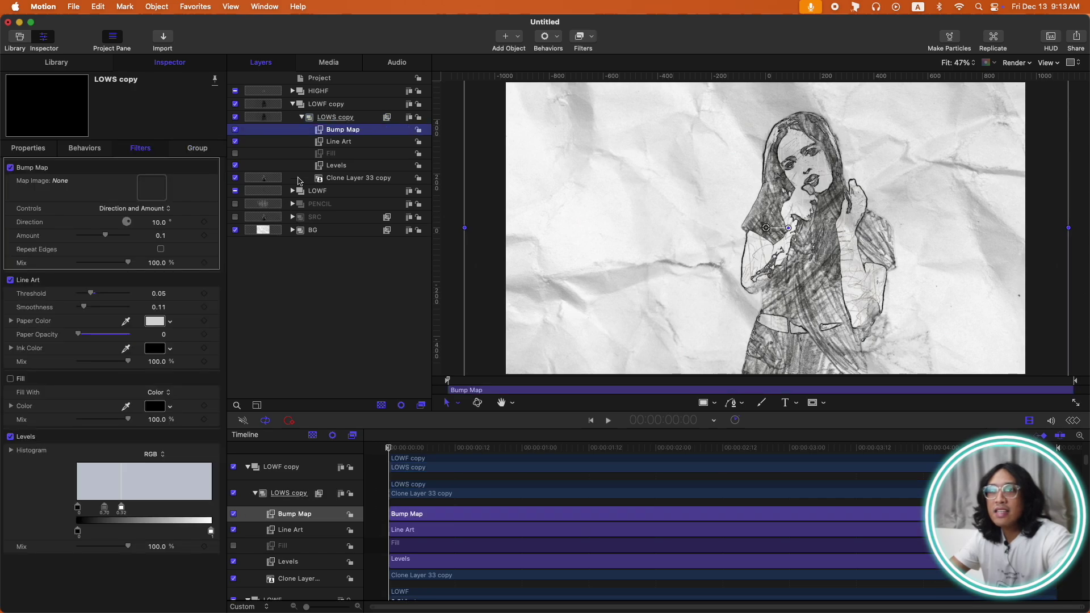
pyautogui.click(293, 203)
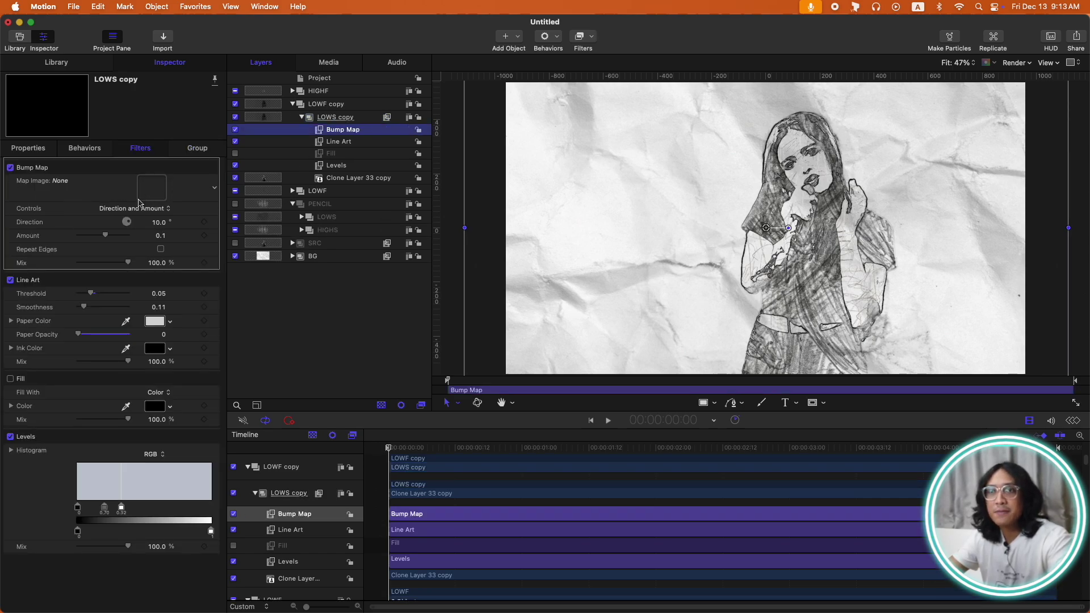
pyautogui.moveTo(328, 221); pyautogui.dragTo(152, 194)
# Switch the Bump Map controls to Horizontal and Vertical Scale, set the horizontal scale to 0.26, and preview the animation
pyautogui.click(164, 208)
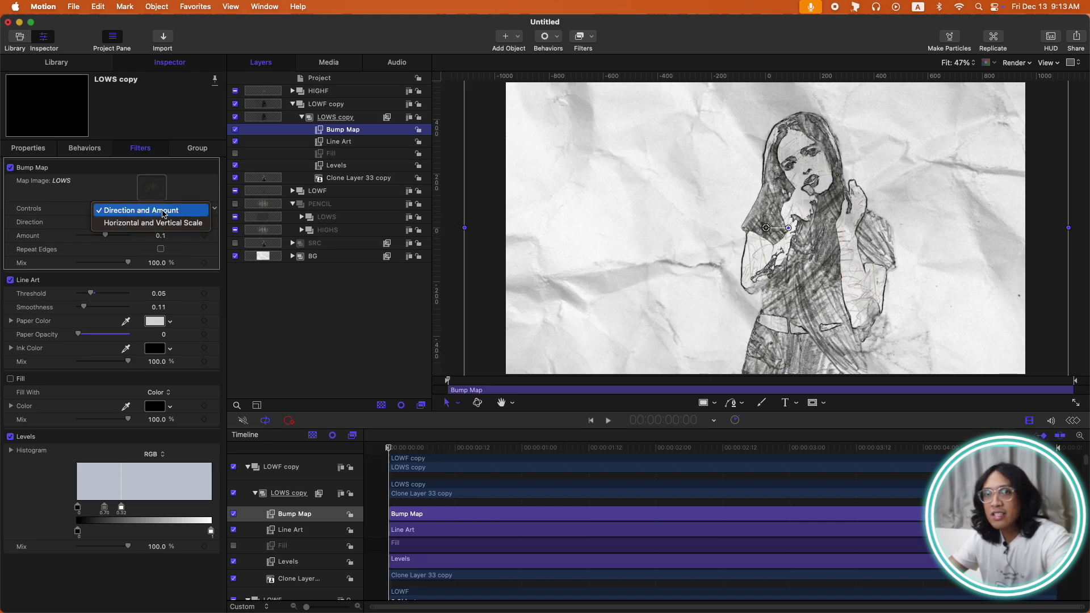
pyautogui.click(158, 227)
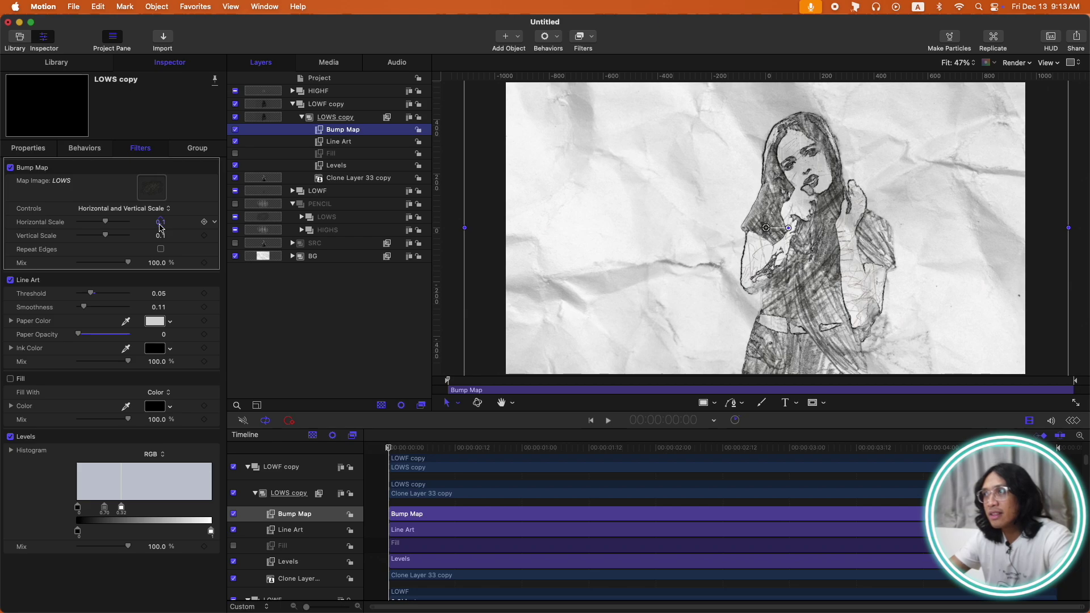
pyautogui.moveTo(160, 221); pyautogui.dragTo(161, 222)
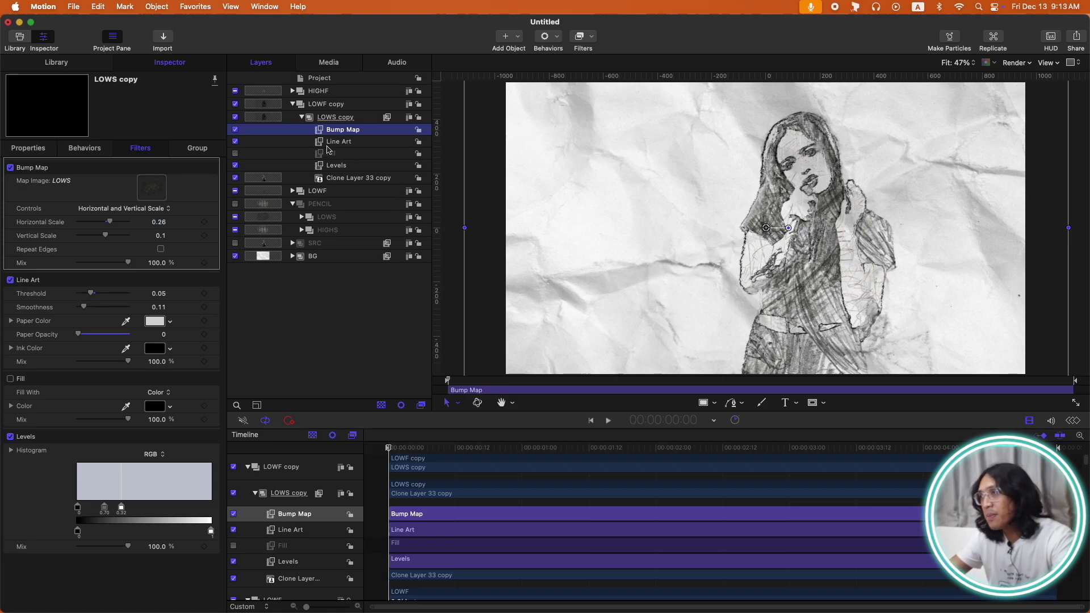
pyautogui.press('space')
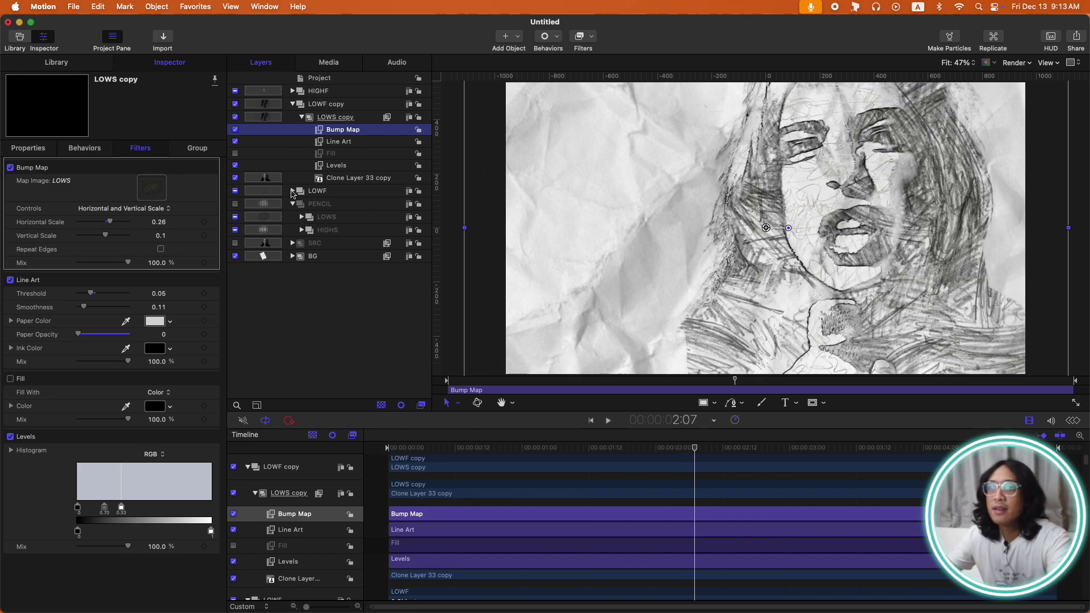
# Copy the Bump Map filter onto the LOWP group in LOWF, play back the result, and return to the first frame
pyautogui.click(293, 191)
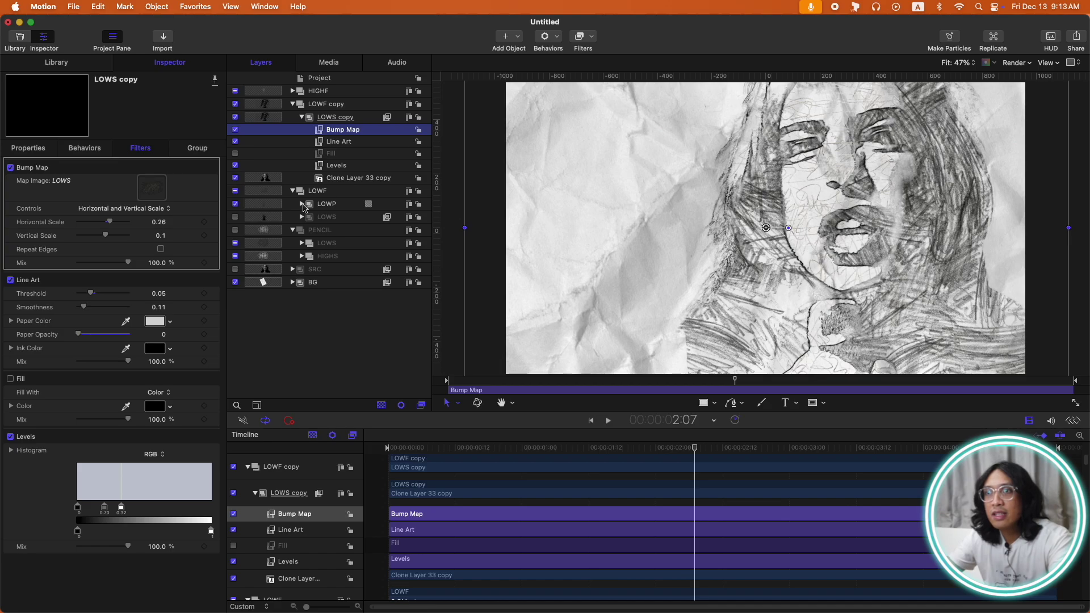
pyautogui.moveTo(319, 178)
pyautogui.mouseDown()
pyautogui.moveTo(310, 180)
pyautogui.moveTo(325, 205)
pyautogui.mouseUp()
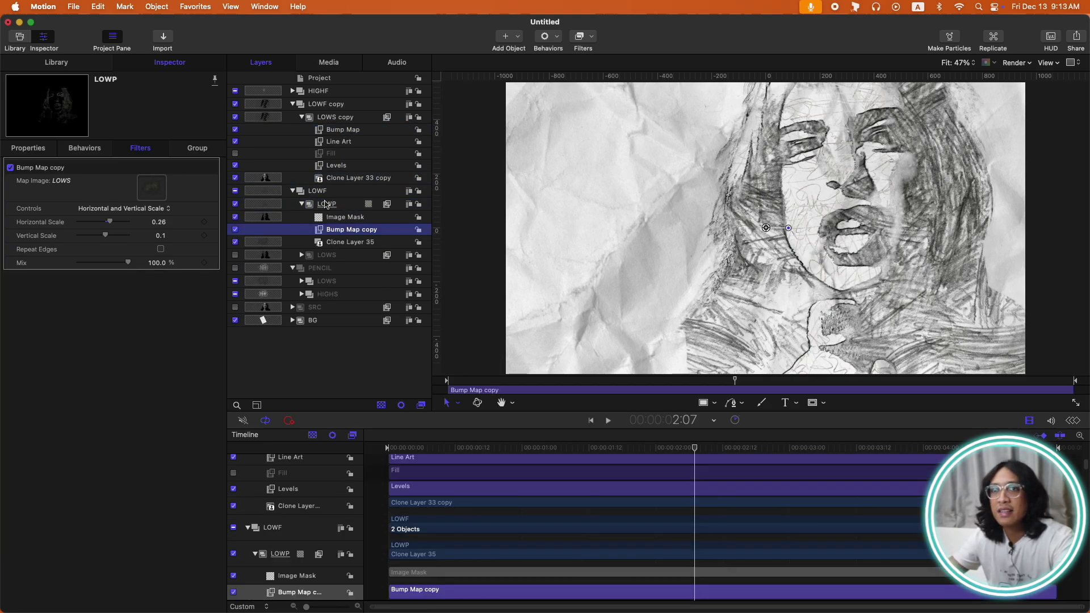
pyautogui.press('space')
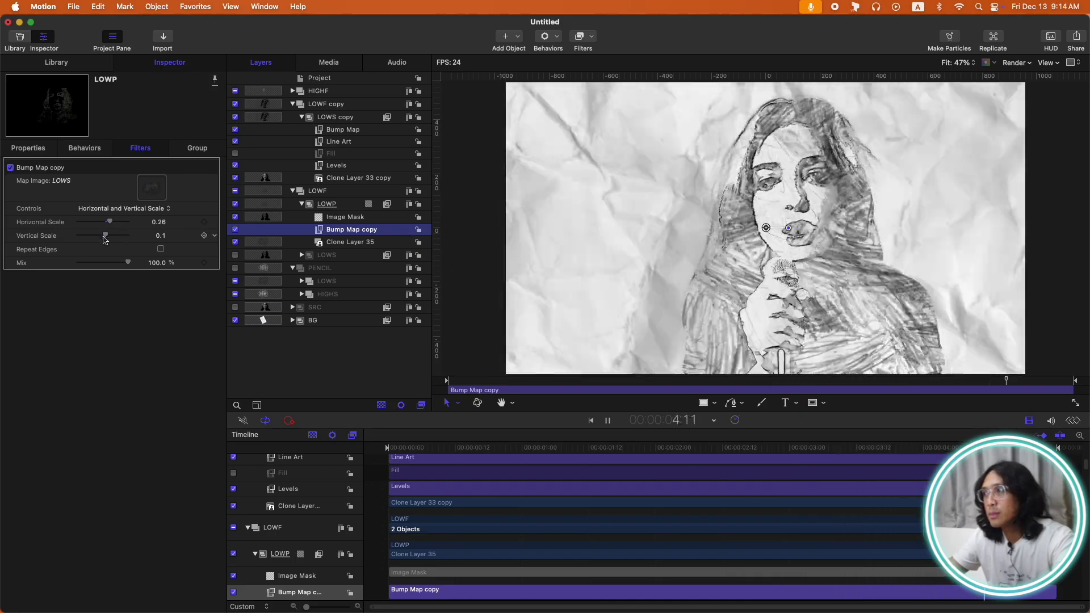
pyautogui.press('space')
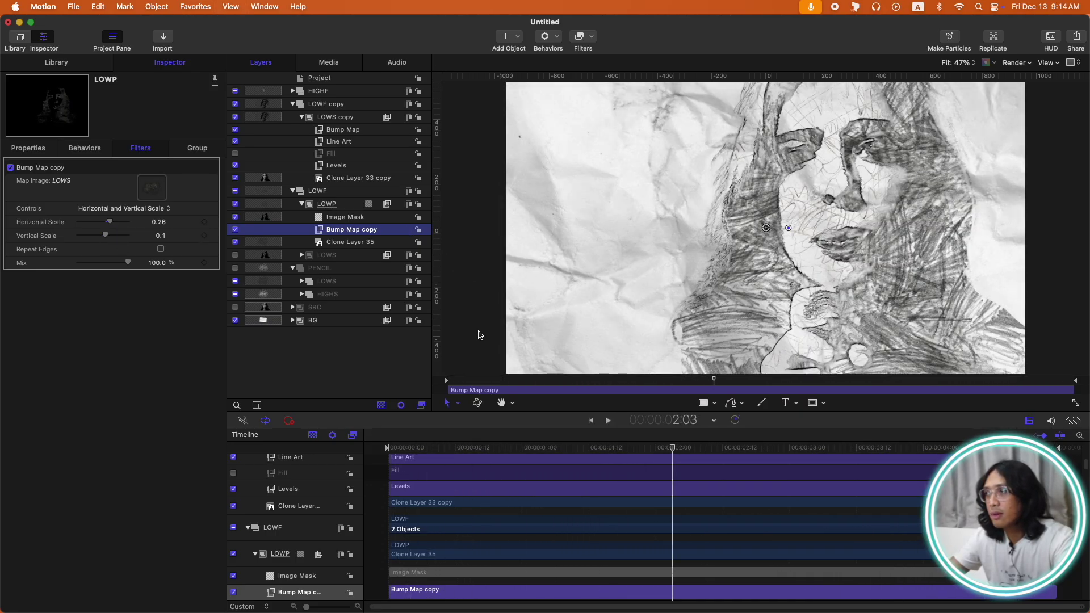
pyautogui.press('space')
pyautogui.press('Home')
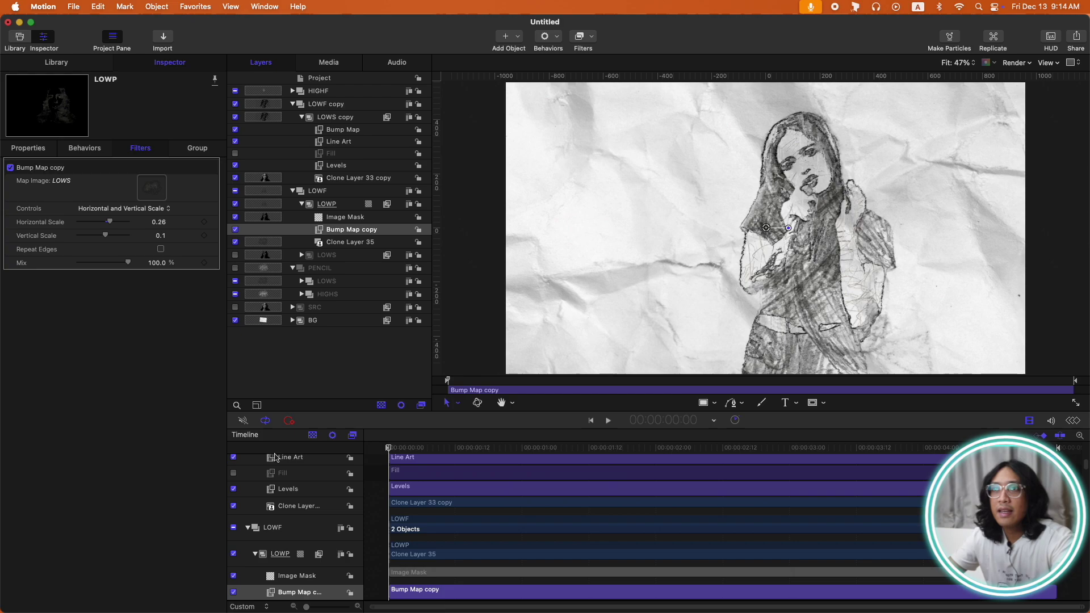
# Collapse the LOWF copy, LOWF and PENCIL groups in the layer list
pyautogui.click(293, 105)
pyautogui.click(291, 117)
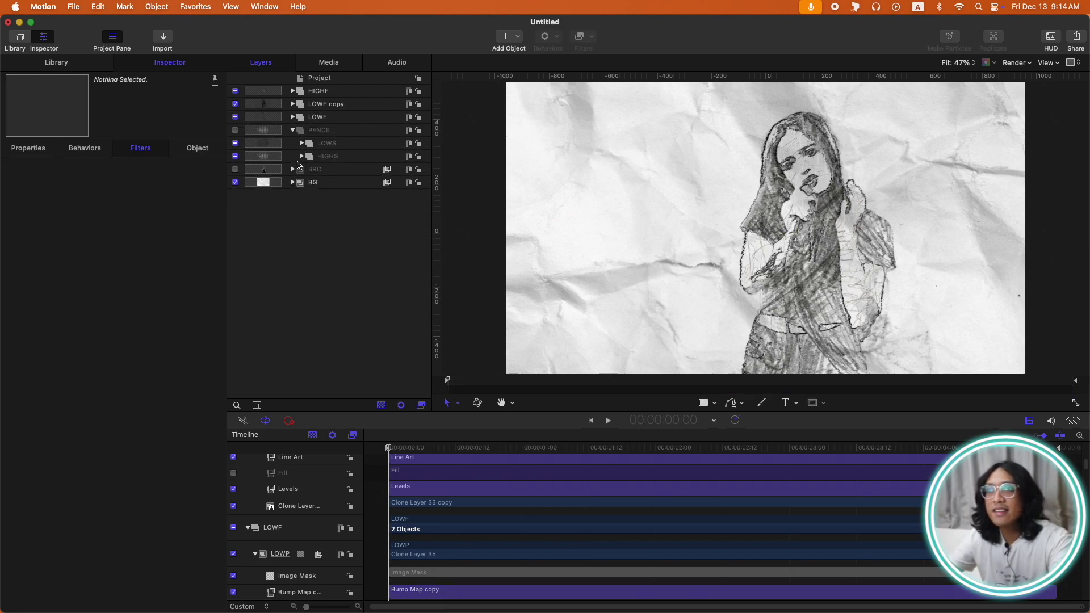
pyautogui.click(292, 130)
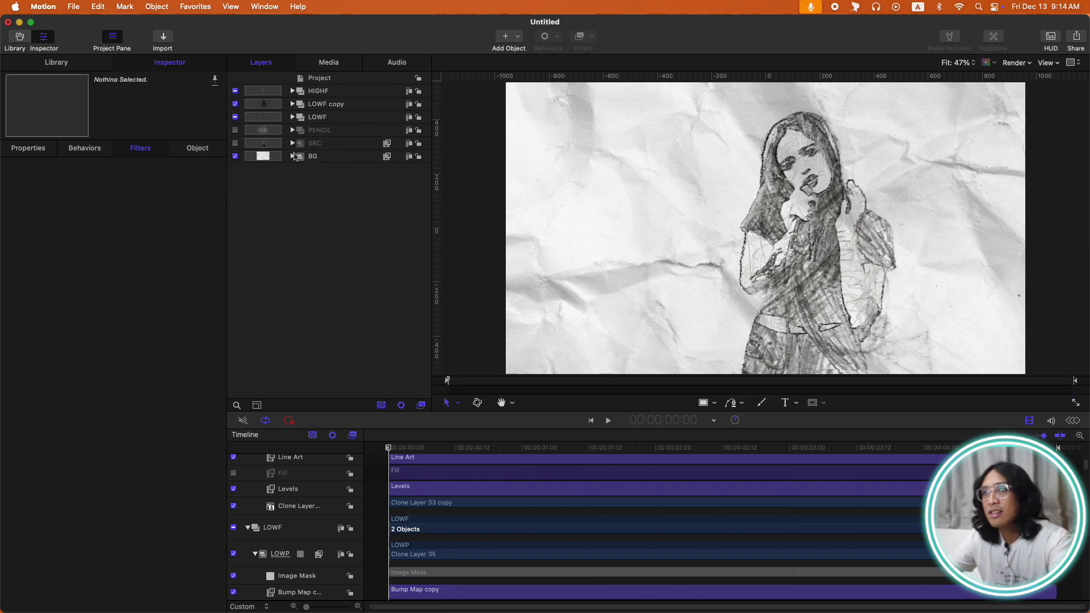
# Combine all the top-level layers, from HIGHF down to BG, into one new group
pyautogui.click(337, 91)
pyautogui.press('super+a')
pyautogui.press('super+shift+g')
pyautogui.click(339, 92)
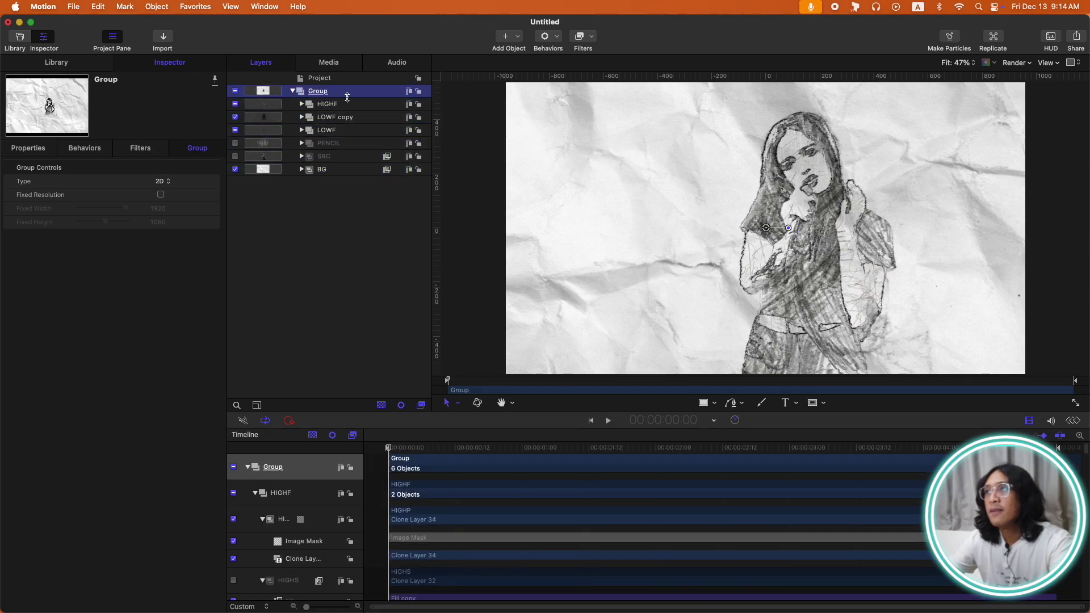
# Apply the Tint filter to the combined group, with a pink color and an intensity of 0.5, and play it back
pyautogui.click(588, 39)
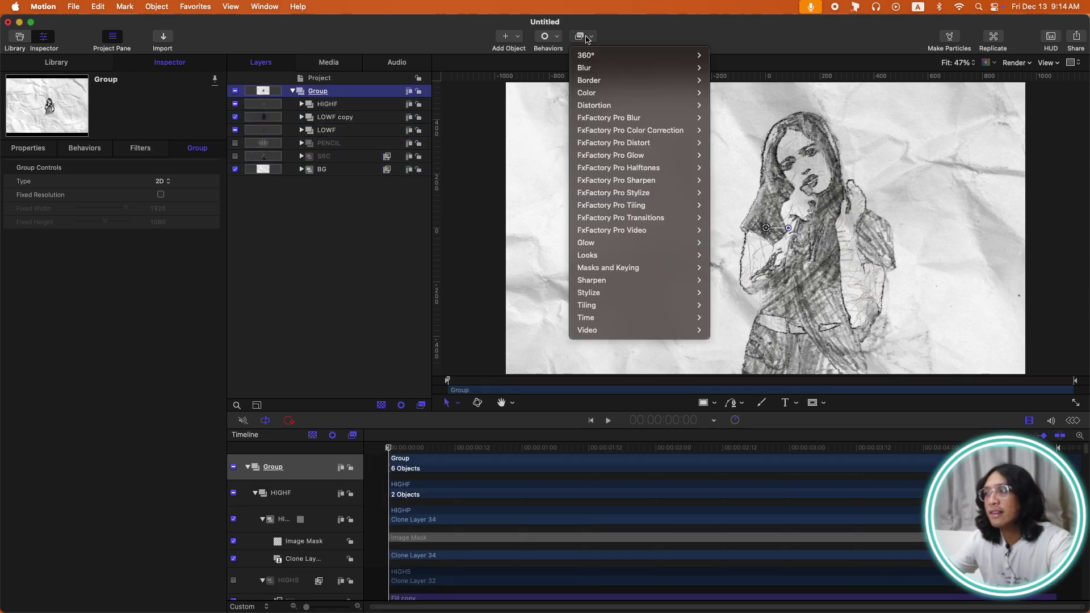
pyautogui.click(749, 312)
pyautogui.moveTo(159, 182); pyautogui.dragTo(111, 123)
pyautogui.press('Escape')
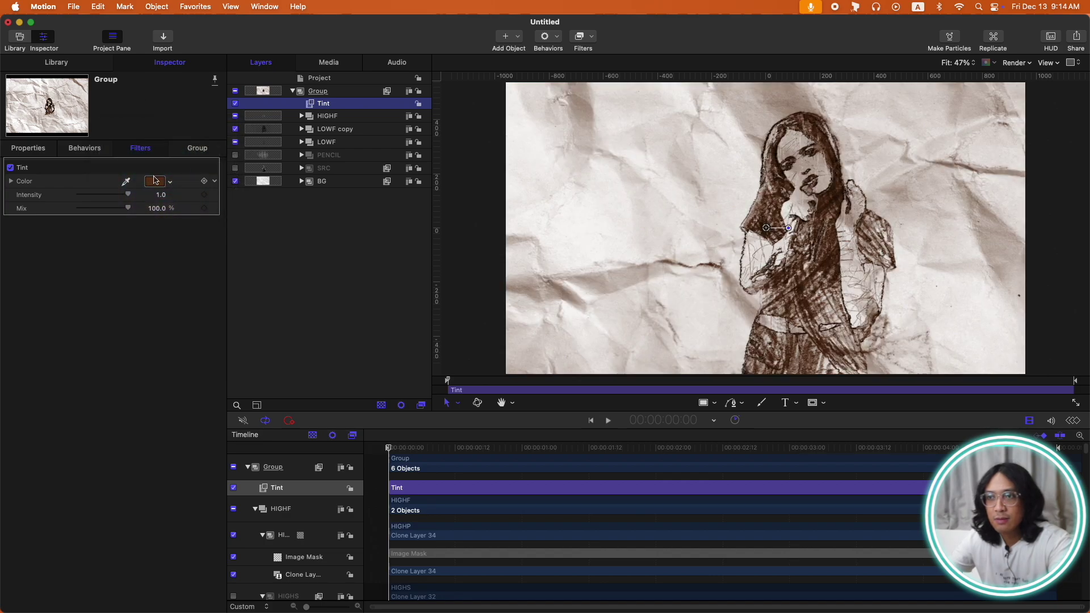
pyautogui.click(155, 181)
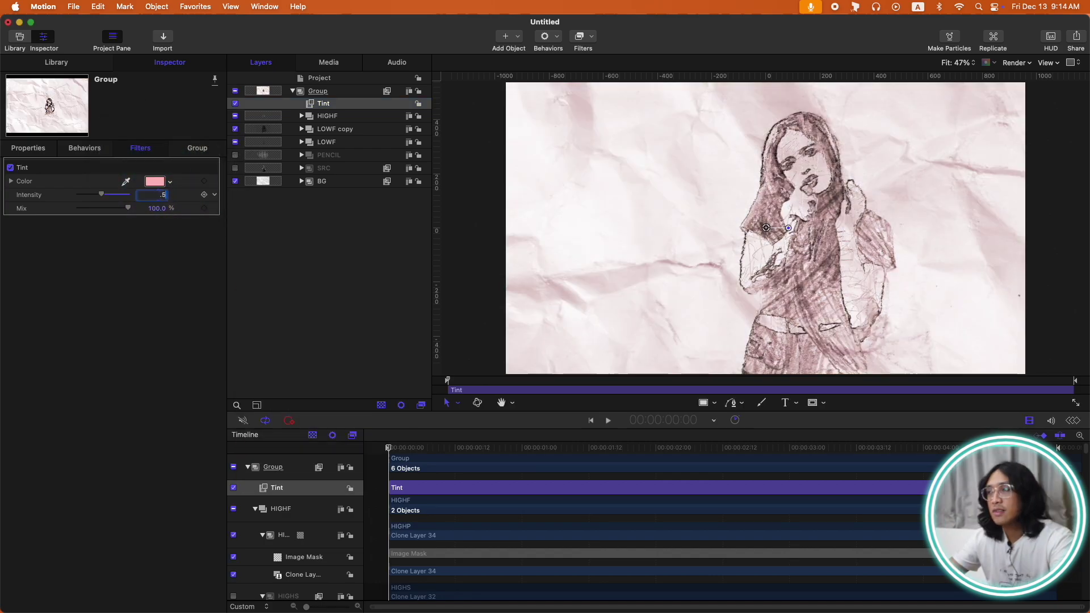
pyautogui.press('Return')
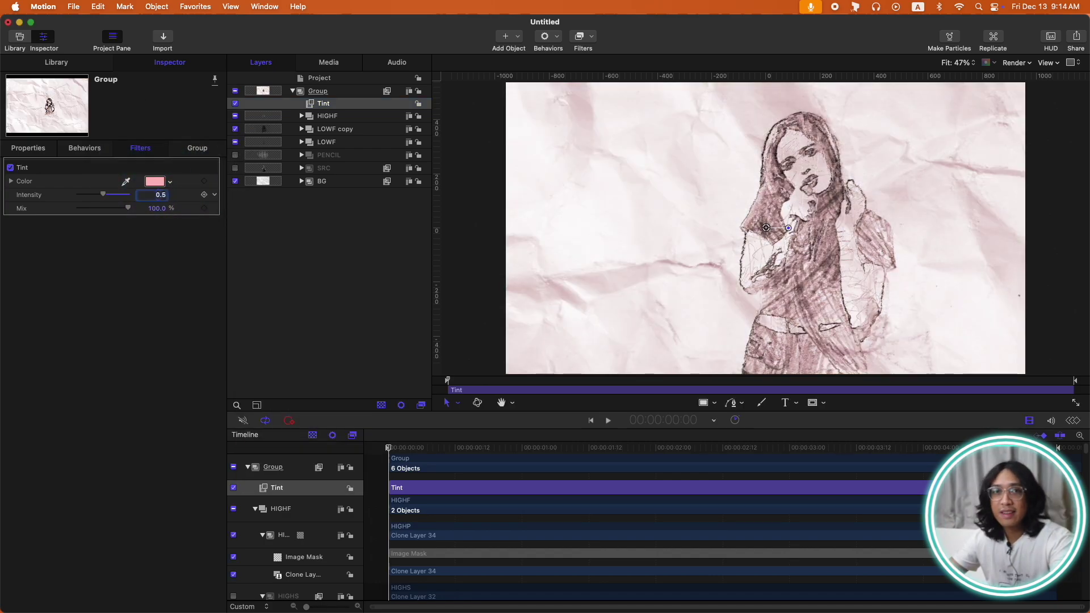
pyautogui.press('space')
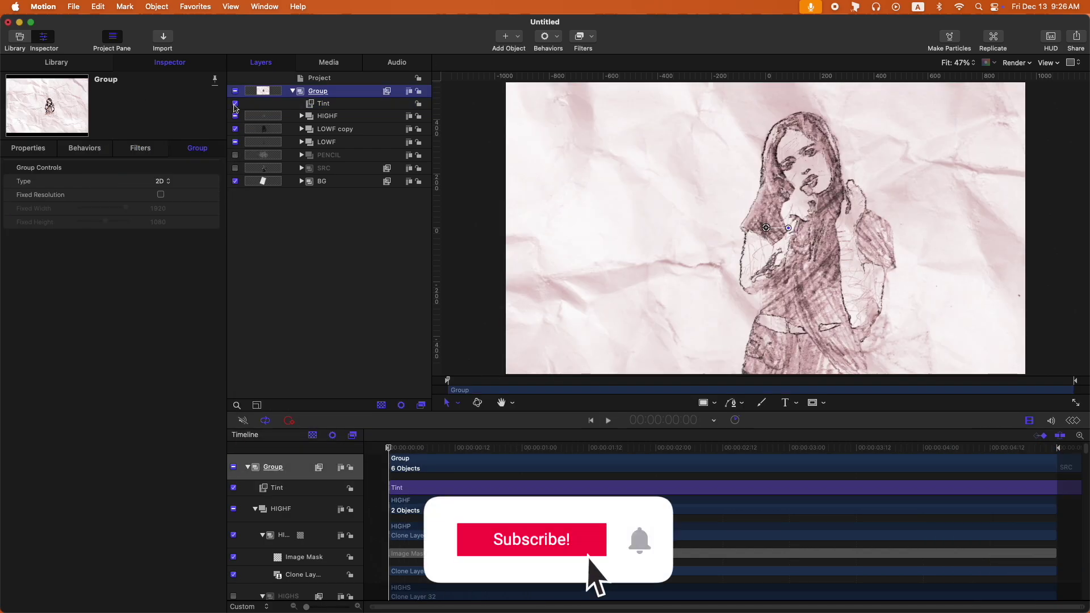
# Disable the Tint filter and create a new empty group above HIGHF, named TEXTURE
pyautogui.click(235, 103)
pyautogui.click(344, 120)
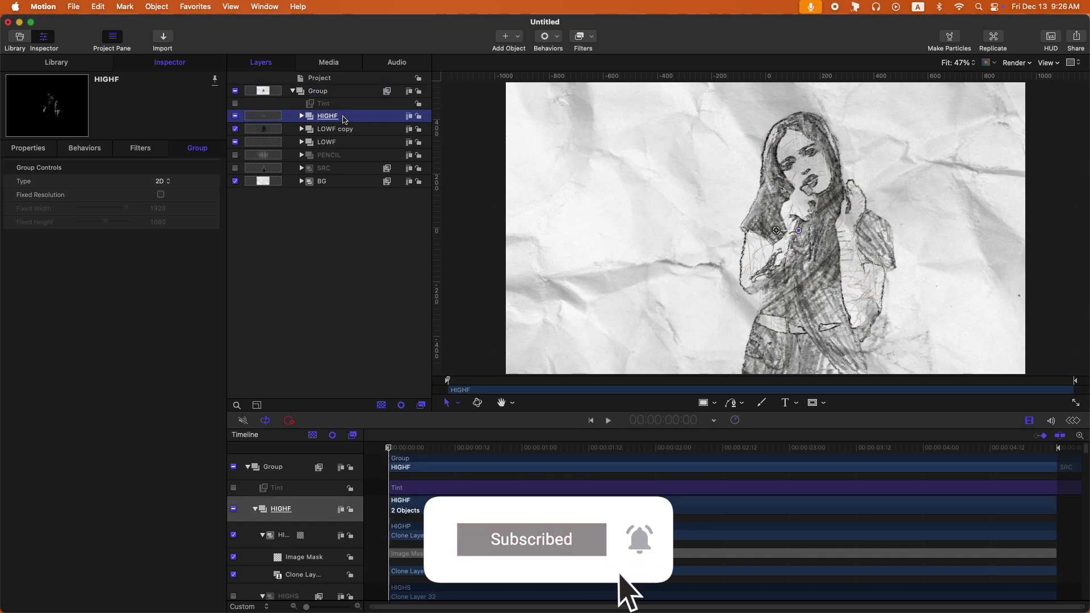
pyautogui.press('super+shift+n')
pyautogui.doubleClick(348, 115)
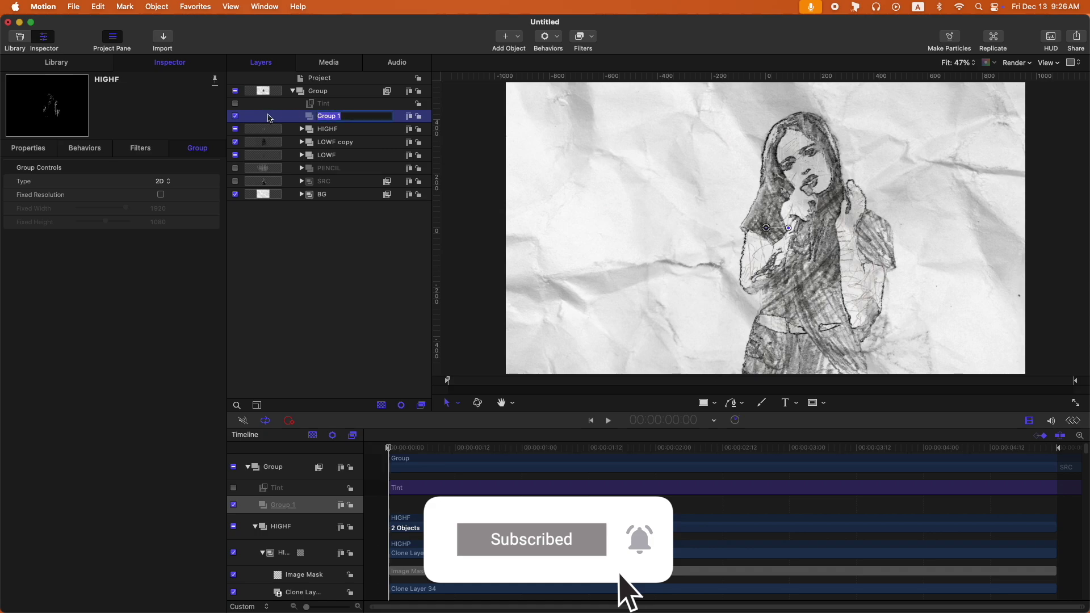
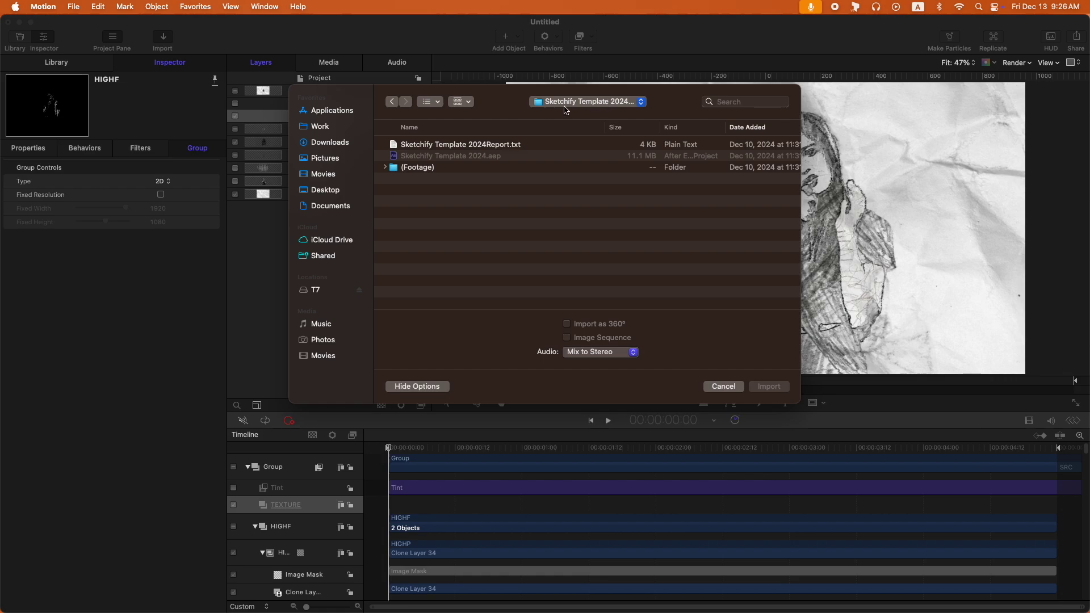
# Import all the WaveSquiggle TIFF images from the template's 03_ELEMENTS footage folder into the TEXTURE group
pyautogui.click(435, 174)
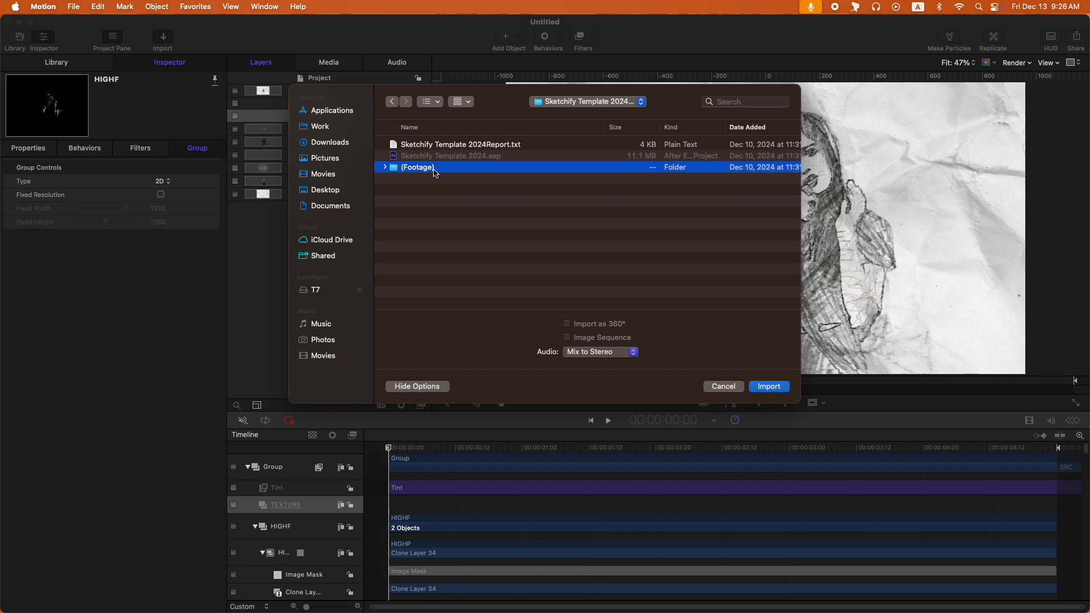
pyautogui.doubleClick(463, 169)
pyautogui.click(453, 161)
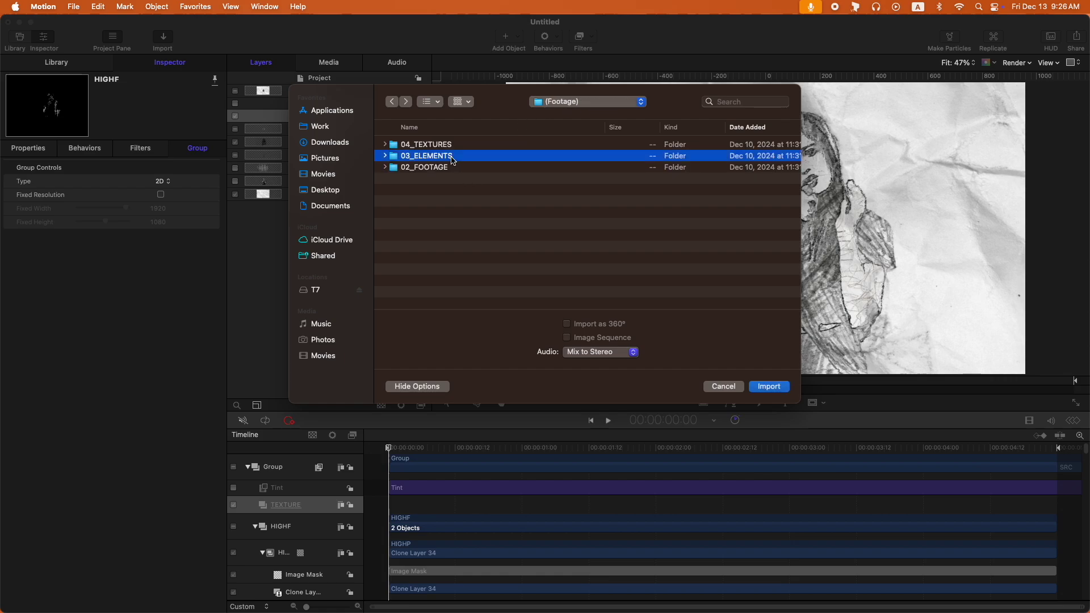
pyautogui.doubleClick(515, 161)
pyautogui.doubleClick(458, 146)
pyautogui.click(483, 145)
pyautogui.press('super+a')
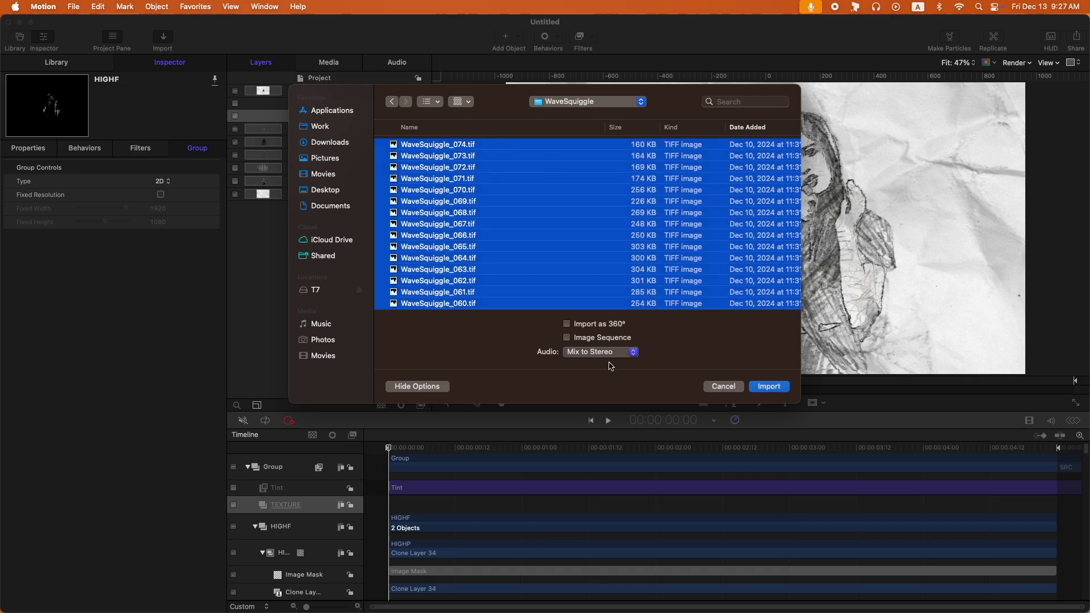
pyautogui.click(769, 387)
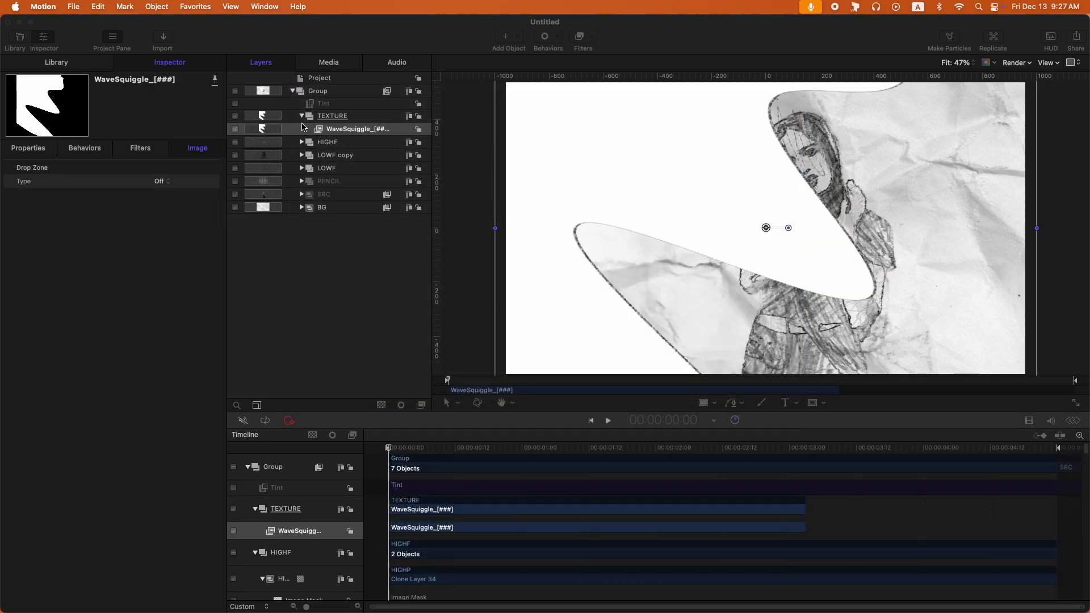
# Make a clone layer of the TEXTURE group, hide the original group, and add an image mask to the clone
pyautogui.click(347, 117)
pyautogui.press('k')
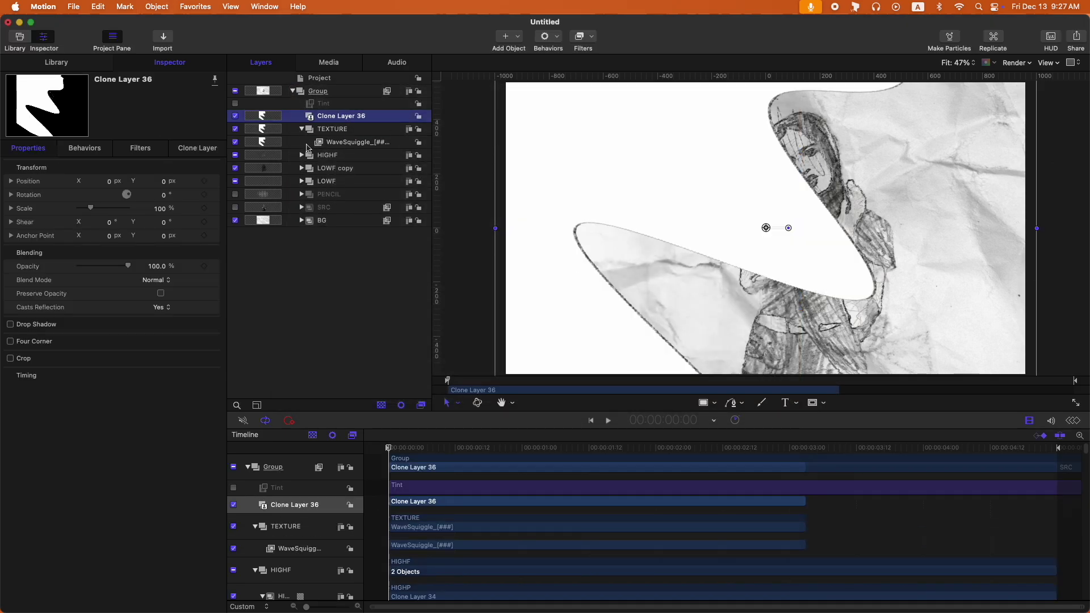
pyautogui.click(235, 129)
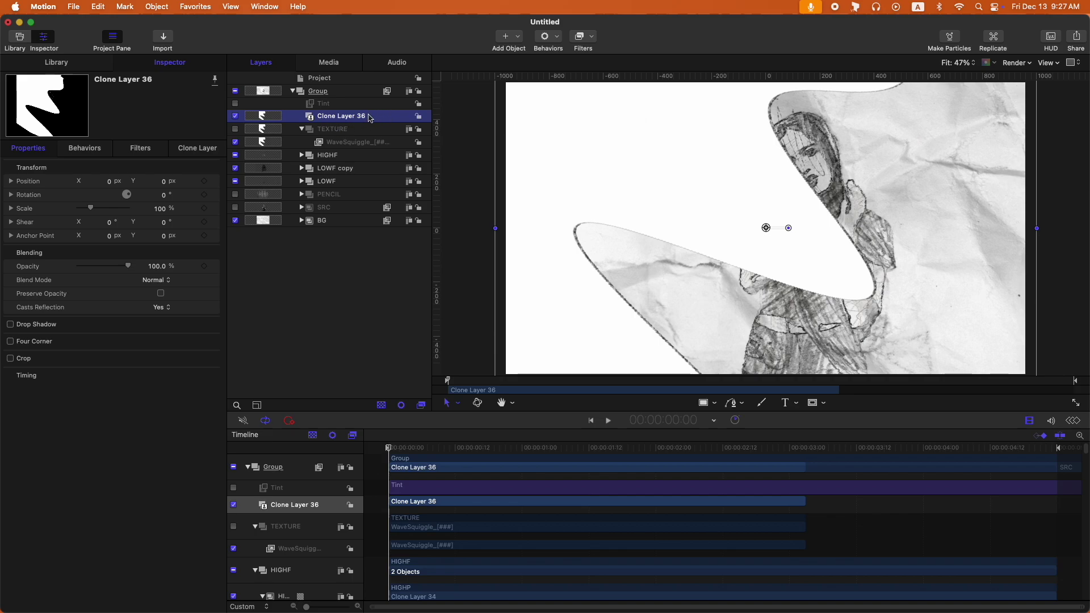
pyautogui.press('super+shift+m')
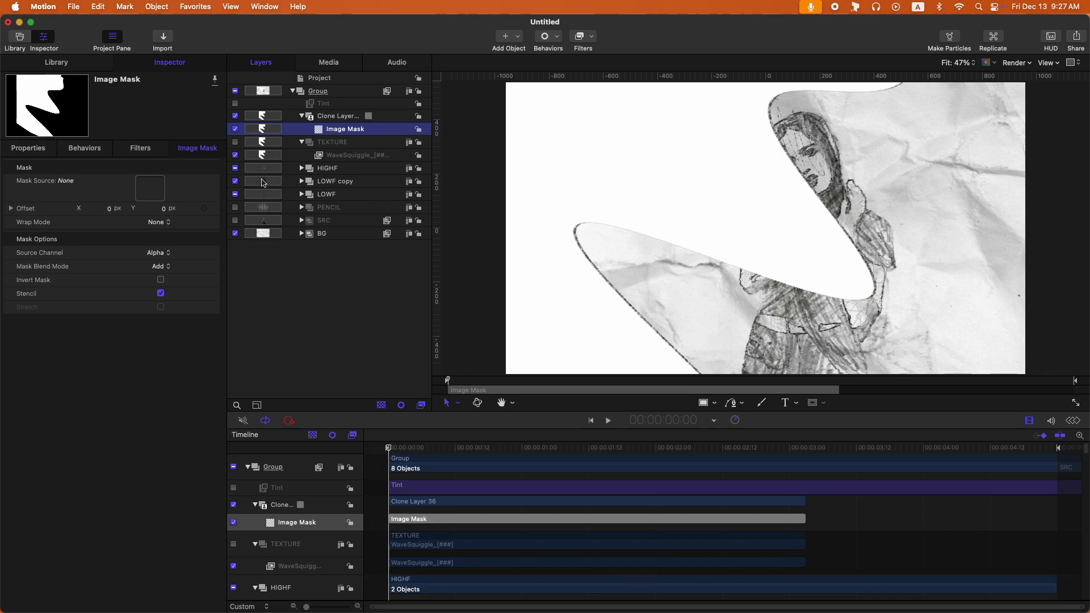
# Make a clone layer of the SRC group and rename it TEXTURE MASK
pyautogui.click(338, 223)
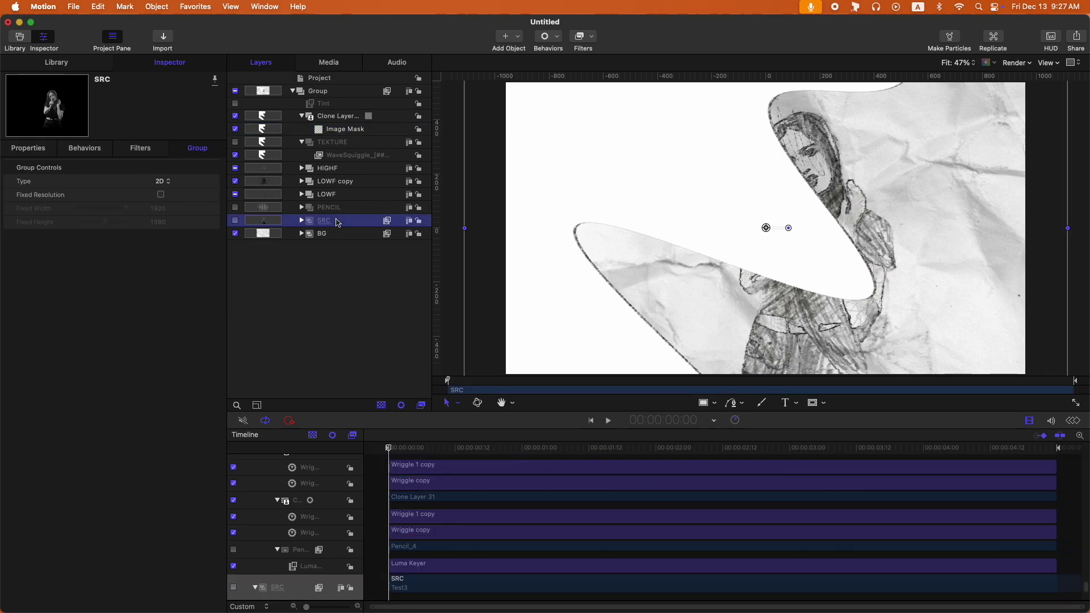
pyautogui.press('k')
pyautogui.doubleClick(352, 223)
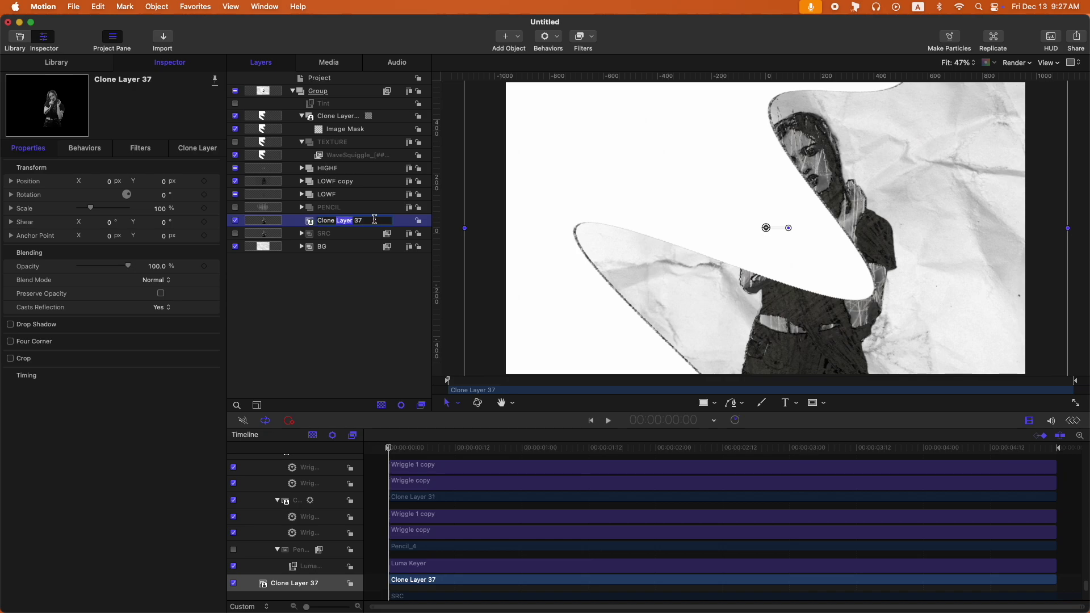
pyautogui.write('TEXTURE MASK')
pyautogui.press('Return')
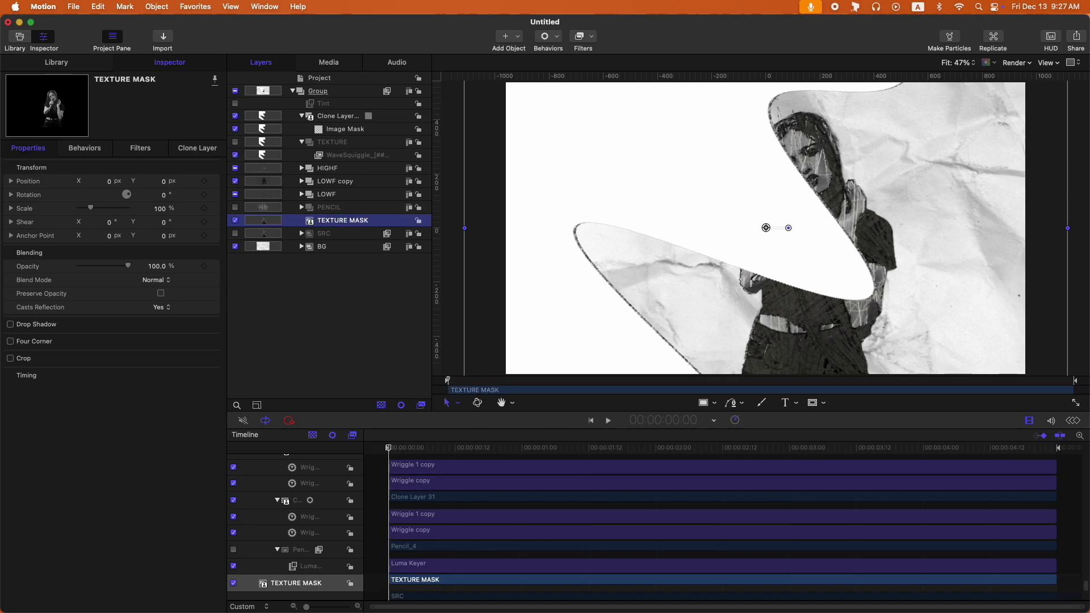
# Set TEXTURE MASK as the mask source of the texture clone's image mask and play the animation
pyautogui.click(349, 129)
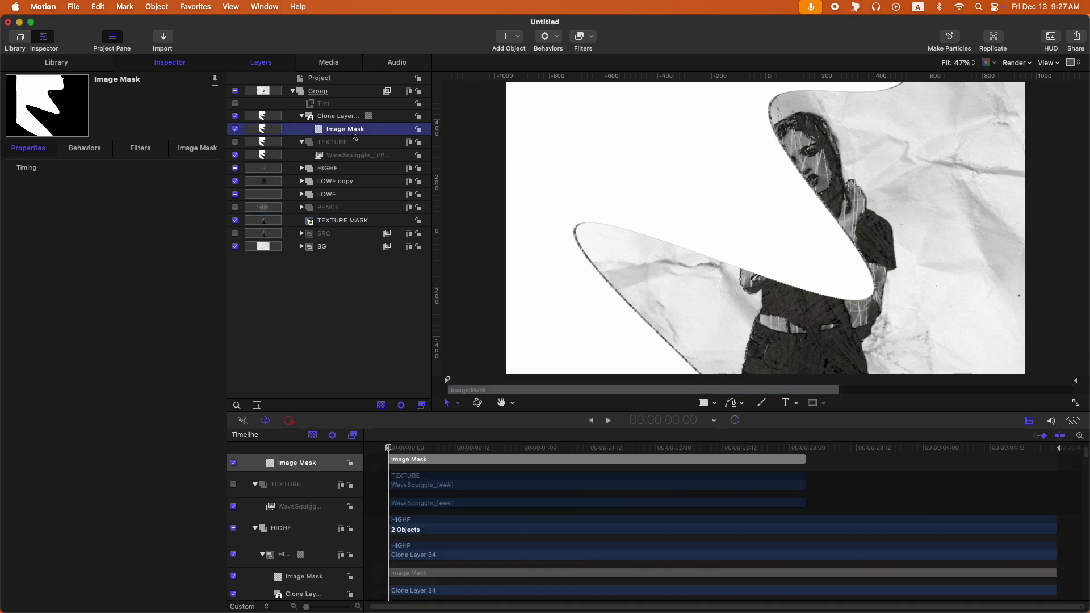
pyautogui.click(182, 152)
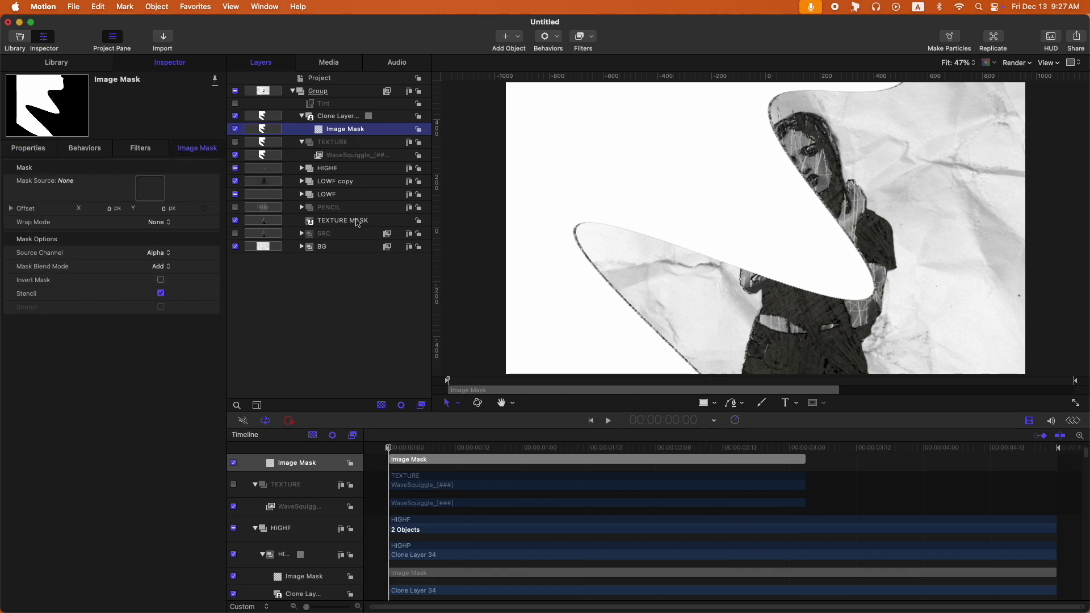
pyautogui.moveTo(359, 225)
pyautogui.mouseDown()
pyautogui.moveTo(154, 211)
pyautogui.moveTo(152, 190)
pyautogui.mouseUp()
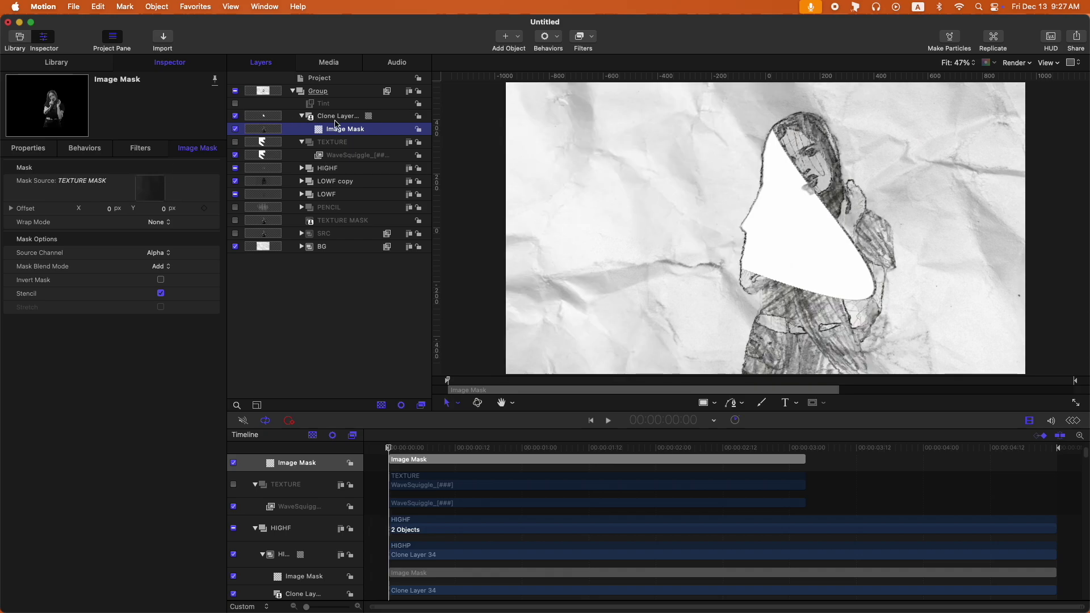
pyautogui.press('space')
# At the texture clone's last frame, 3:02, set its end condition to Loop with an end duration of 48, and scrub through the loop
pyautogui.click(805, 448)
pyautogui.moveTo(805, 448); pyautogui.dragTo(800, 449)
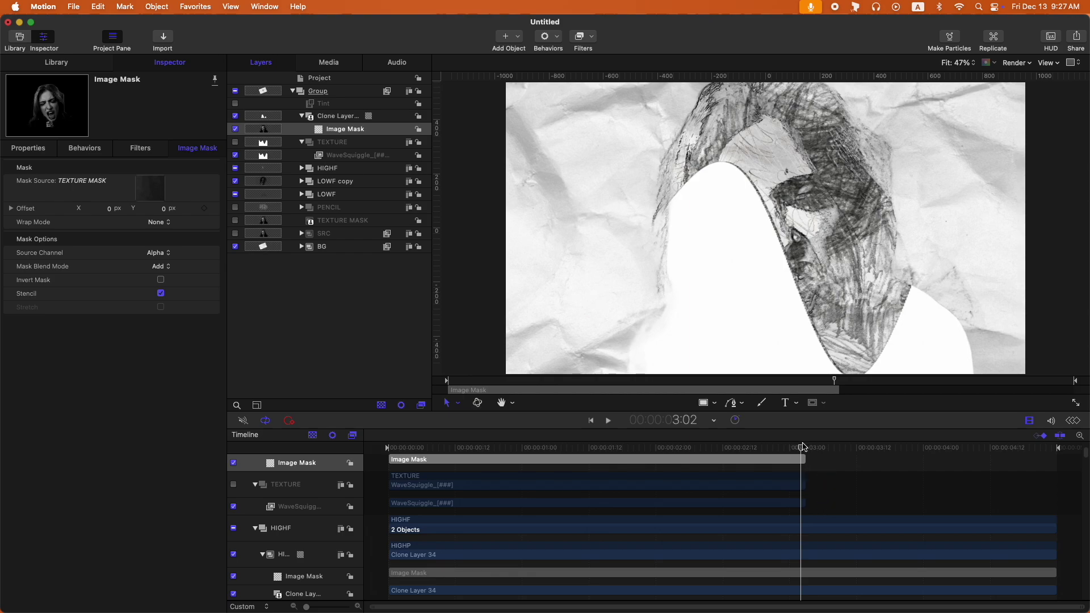
pyautogui.click(321, 117)
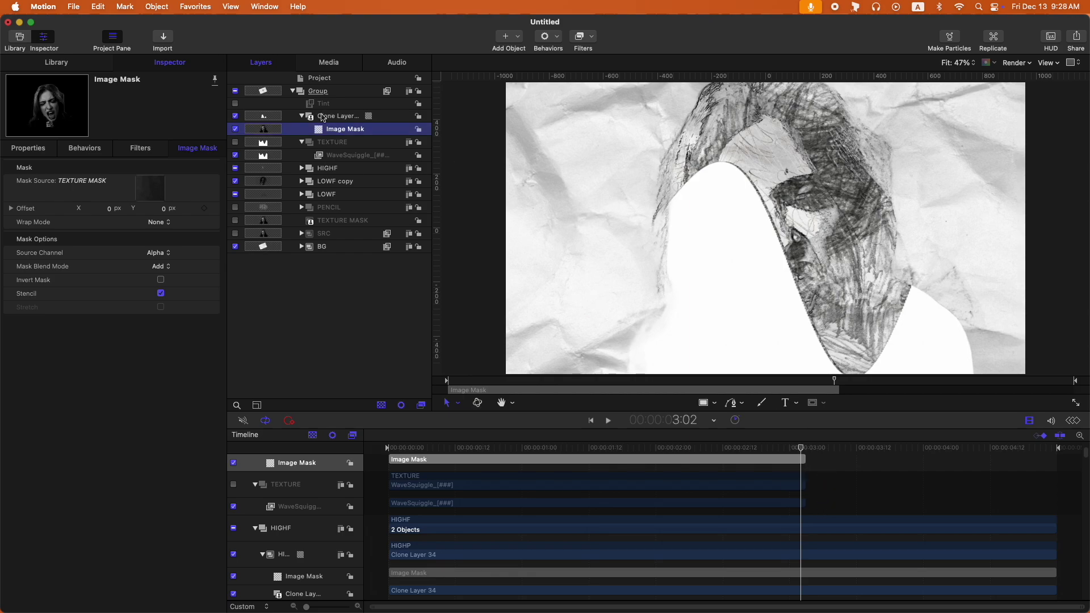
pyautogui.click(25, 149)
pyautogui.click(199, 375)
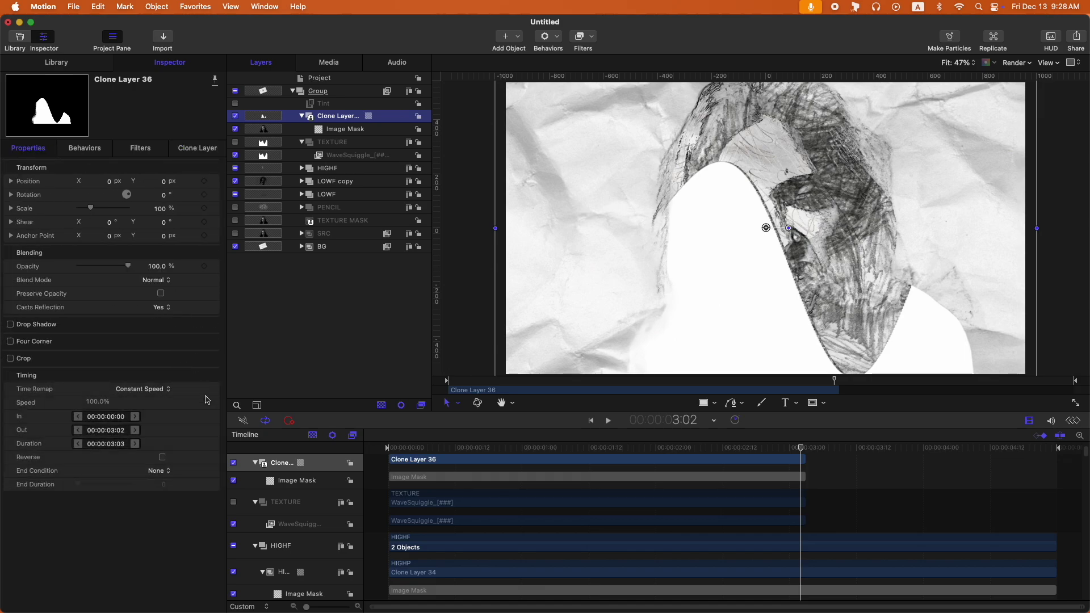
pyautogui.click(158, 473)
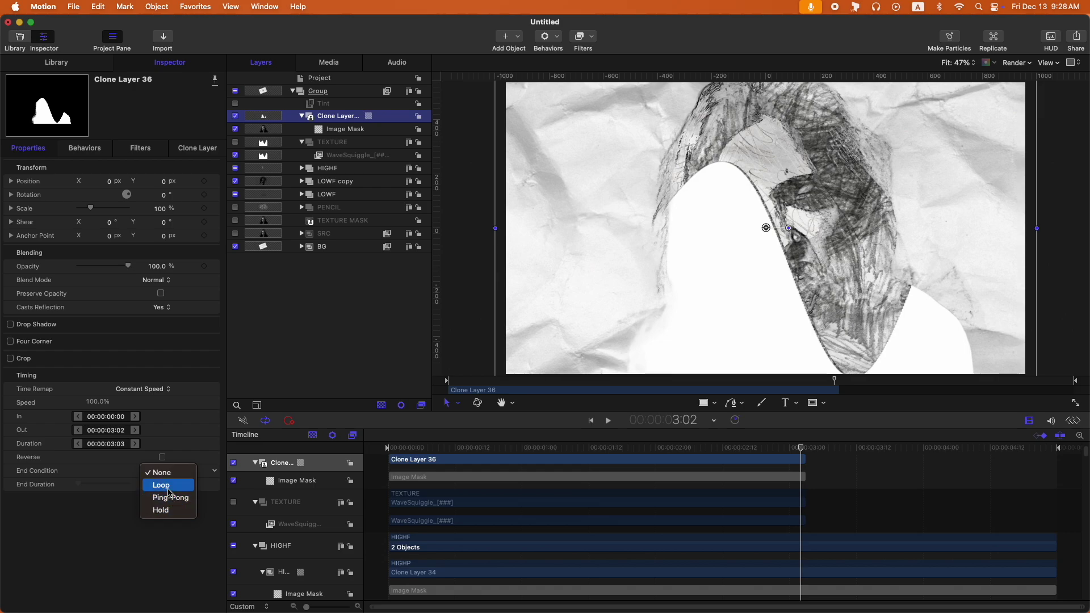
pyautogui.click(168, 489)
pyautogui.moveTo(79, 485); pyautogui.dragTo(104, 485)
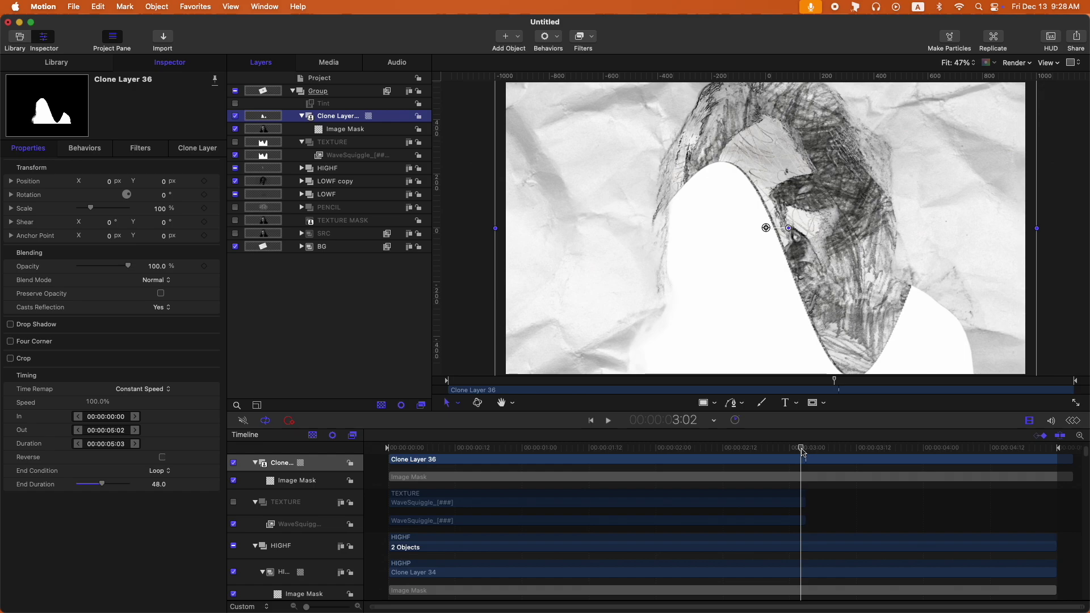
pyautogui.moveTo(804, 452); pyautogui.dragTo(1044, 442)
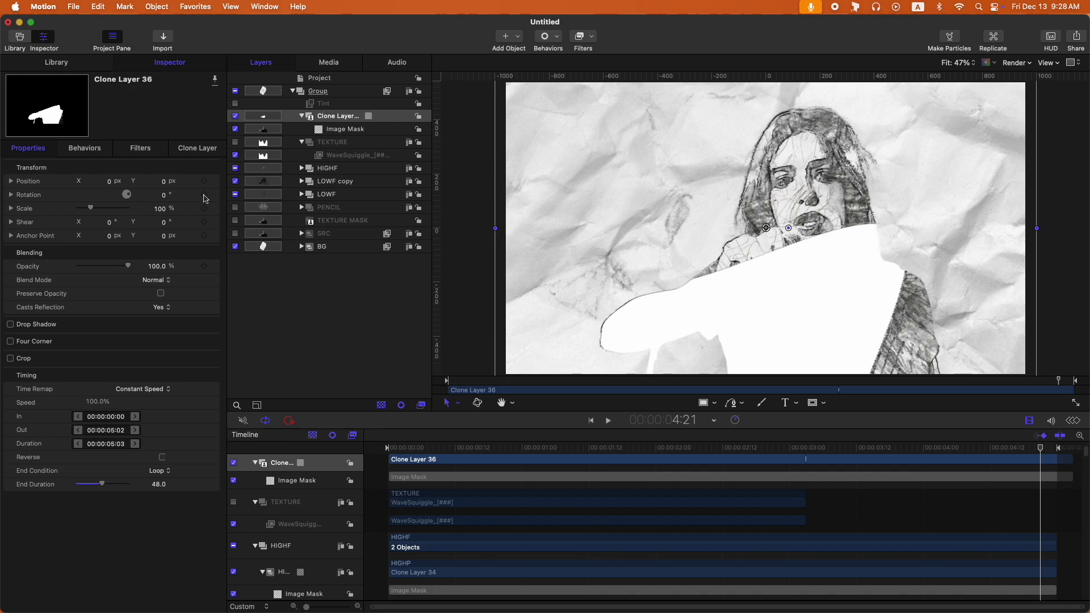
# Scale the texture clone to 145%, move it to X -807.0 px and Y -220.8 px, and preview the playback
pyautogui.moveTo(91, 209); pyautogui.dragTo(97, 210)
pyautogui.moveTo(835, 289)
pyautogui.mouseDown()
pyautogui.moveTo(648, 320)
pyautogui.moveTo(618, 352)
pyautogui.mouseUp()
pyautogui.press('space')
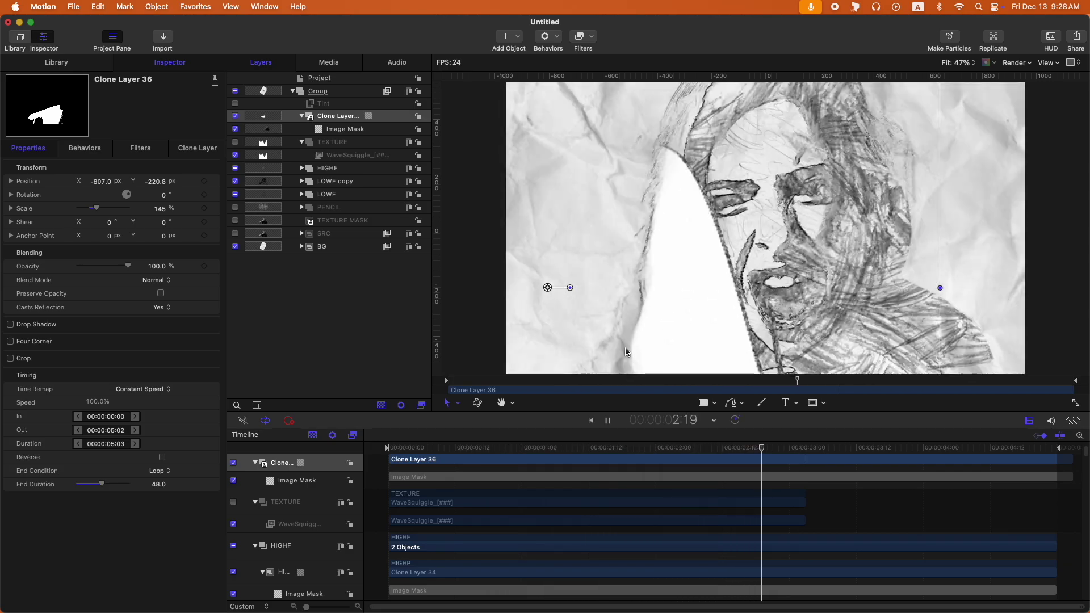
pyautogui.press('space')
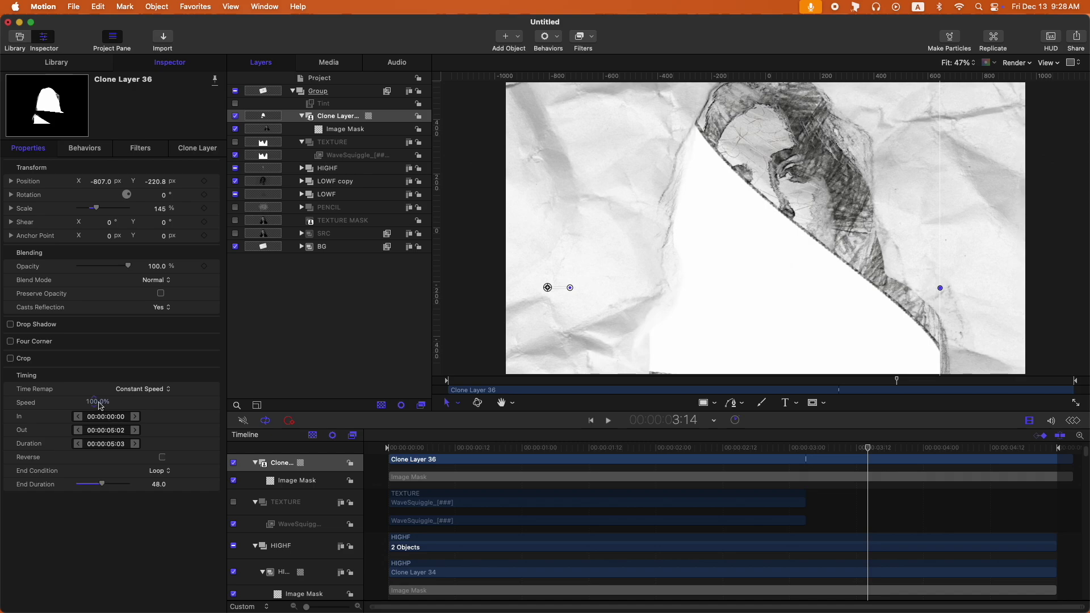
# Set the texture clone's speed to 177.42% and its loop end duration to 0
pyautogui.moveTo(101, 405); pyautogui.dragTo(146, 406)
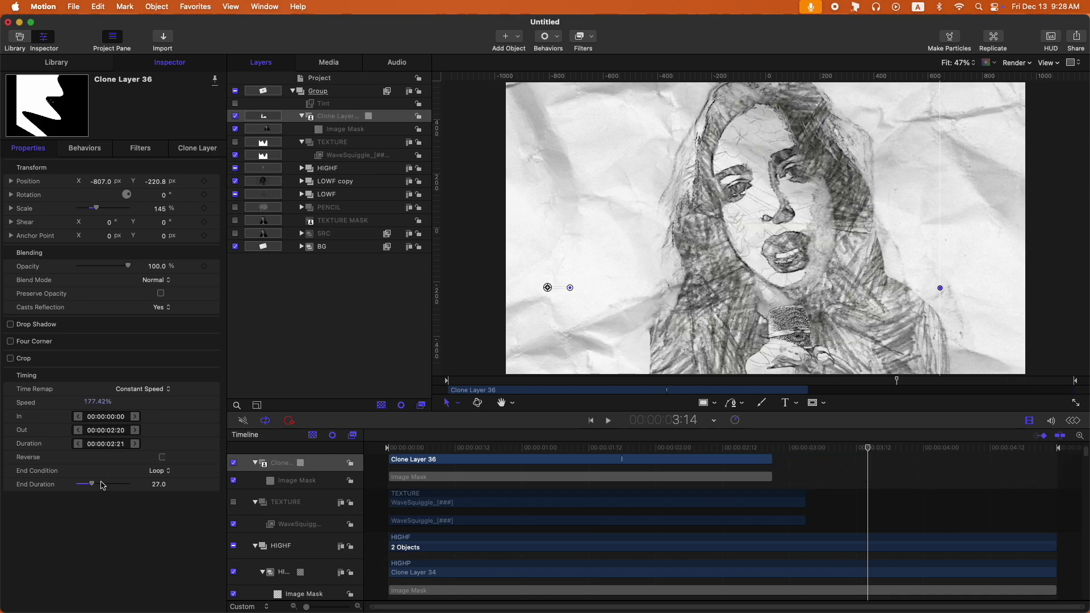
pyautogui.moveTo(95, 487); pyautogui.dragTo(120, 486)
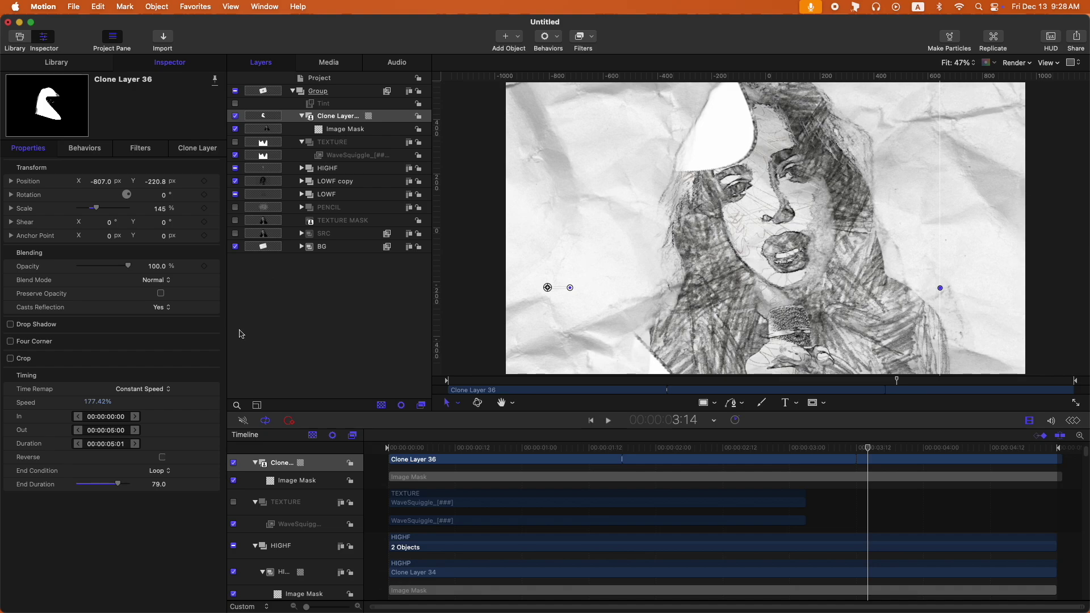
pyautogui.moveTo(118, 487); pyautogui.dragTo(19, 485)
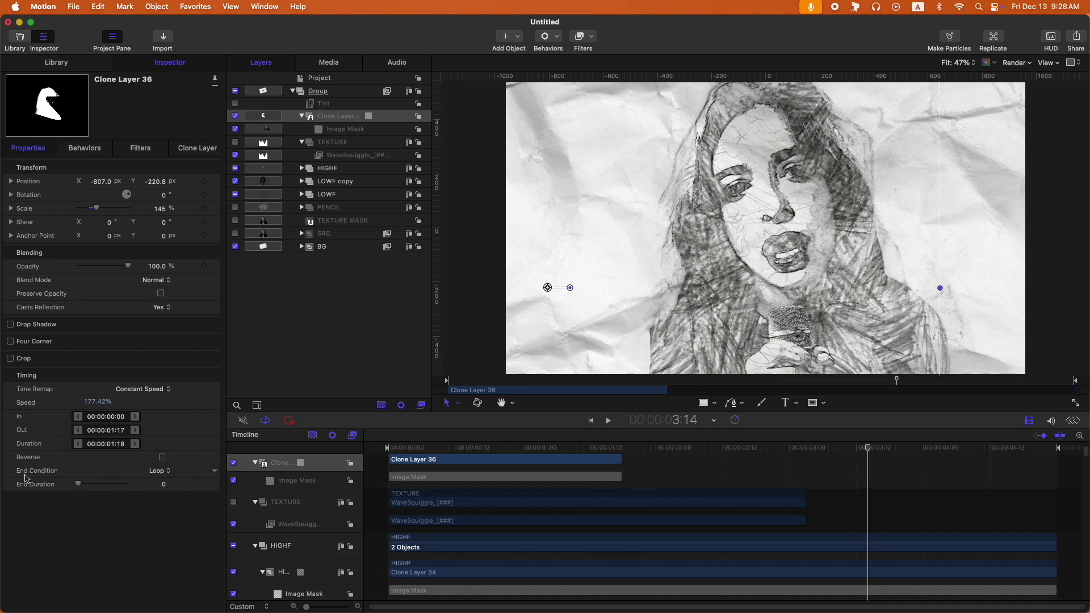
# Make a second clone layer of the TEXTURE group and move the playhead to its last frame at 3:02
pyautogui.click(336, 143)
pyautogui.press('k')
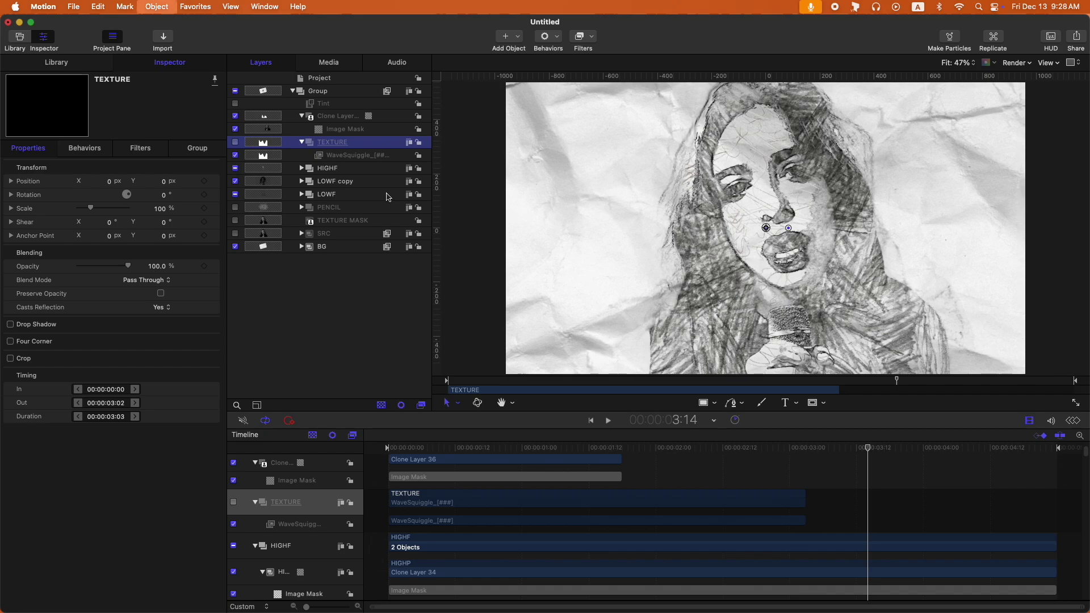
pyautogui.scroll(1, 802, 452)
pyautogui.click(803, 448)
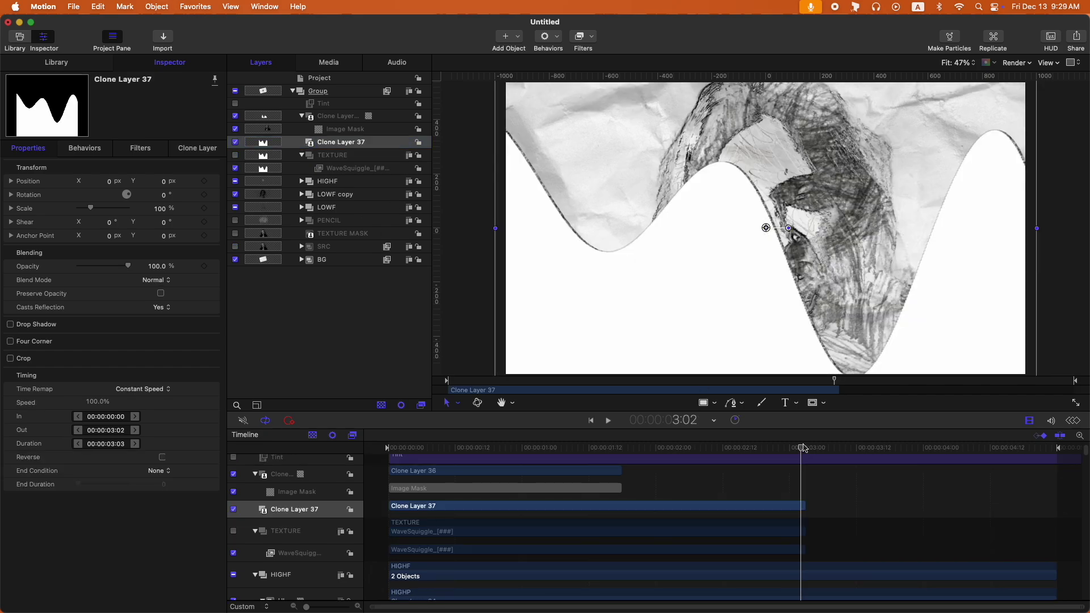
# Shift the second texture clone in time to start at 3:03, and copy the first clone's image mask onto it
pyautogui.moveTo(803, 447); pyautogui.dragTo(805, 448)
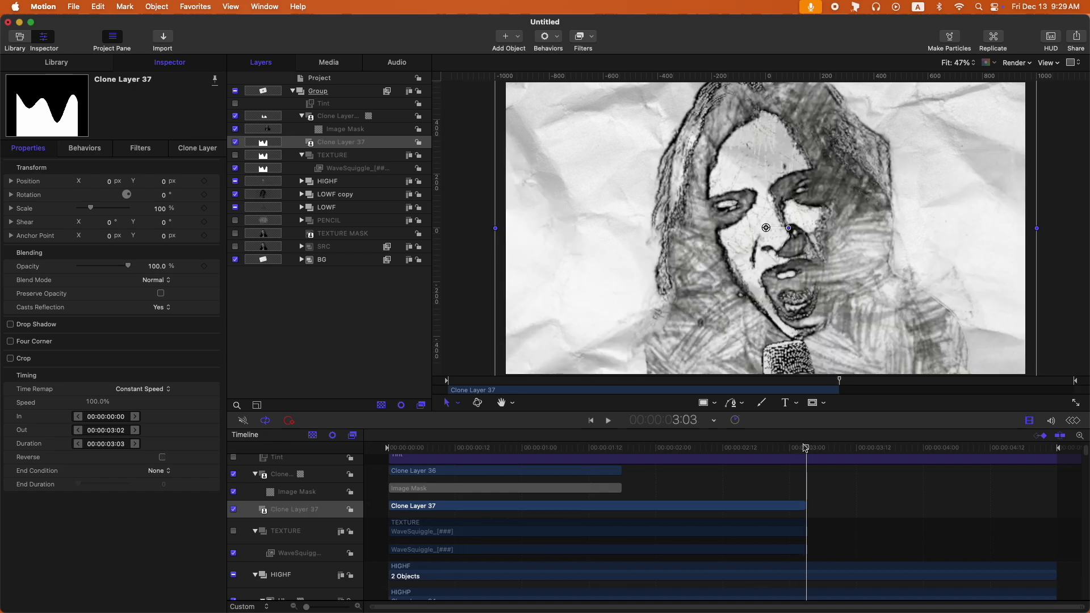
pyautogui.hotkey('shift', '[')
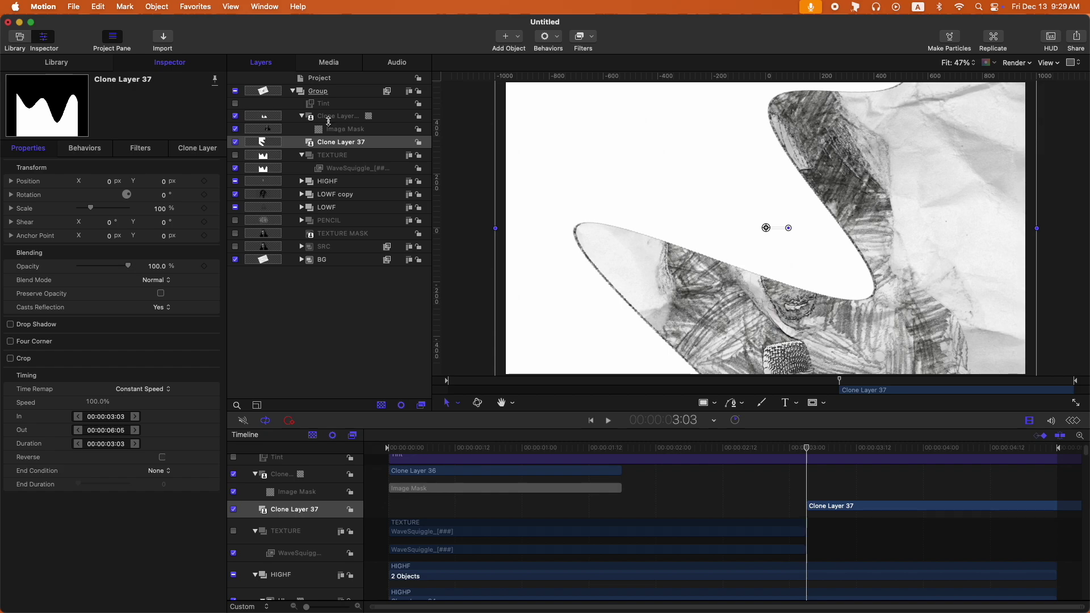
pyautogui.click(358, 130)
pyautogui.moveTo(328, 134); pyautogui.dragTo(335, 143)
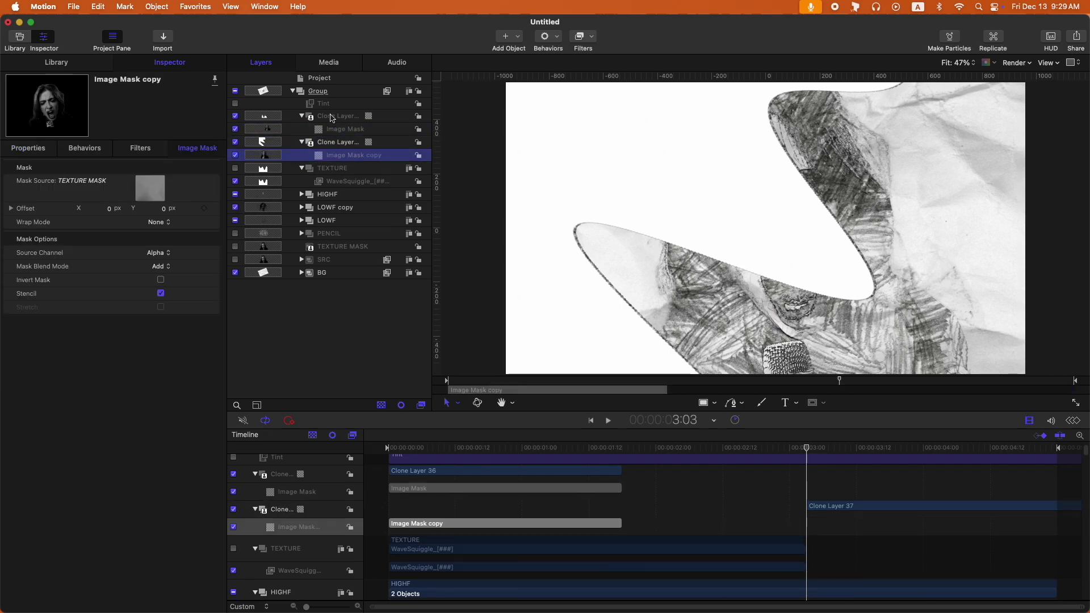
# Group the two TEXTURE clone layers together
pyautogui.click(332, 117)
pyautogui.keyDown('super'); pyautogui.click(336, 144); pyautogui.keyUp('super')
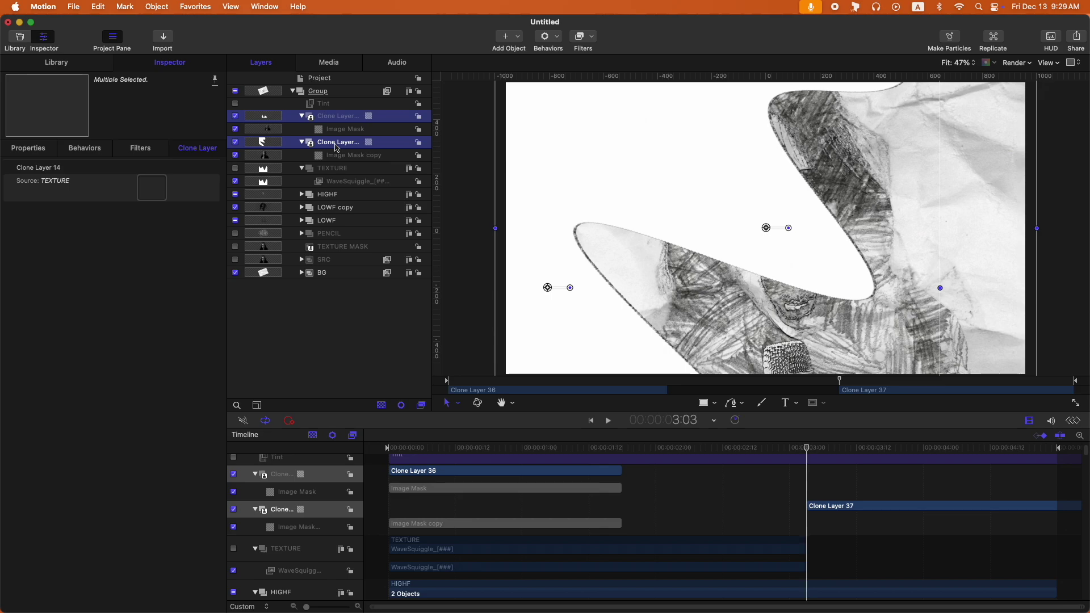
pyautogui.press('super+shift+g')
# Move the first clone's image mask onto the new group and delete the mask copy from the second clone
pyautogui.moveTo(357, 142); pyautogui.dragTo(353, 141)
pyautogui.click(357, 169)
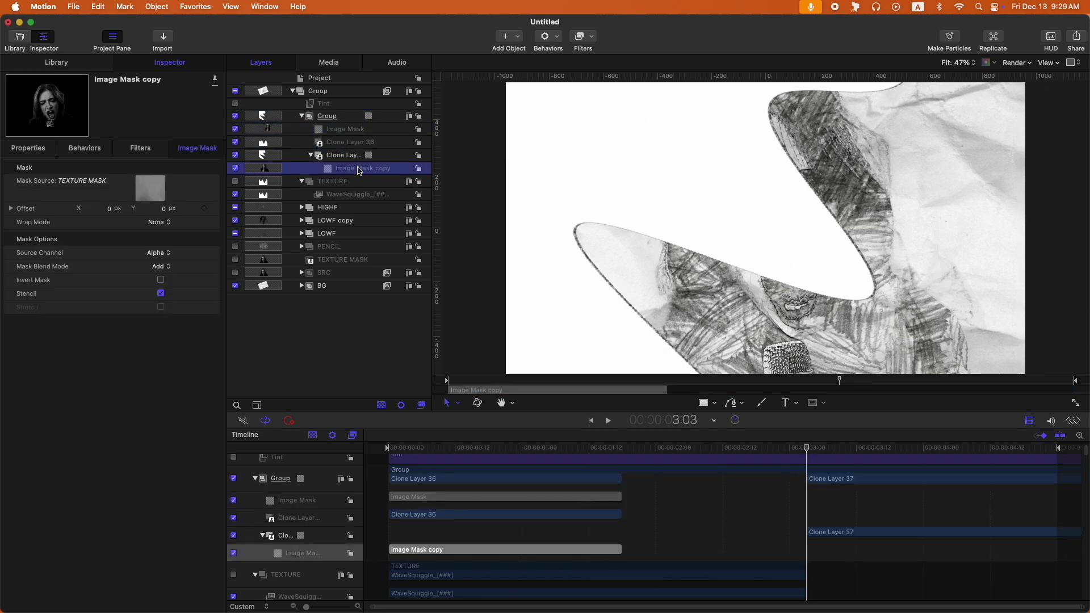
pyautogui.press('Delete')
# Extend the clone group's image mask to end at 4:23, and preview the playback from near the start
pyautogui.click(313, 500)
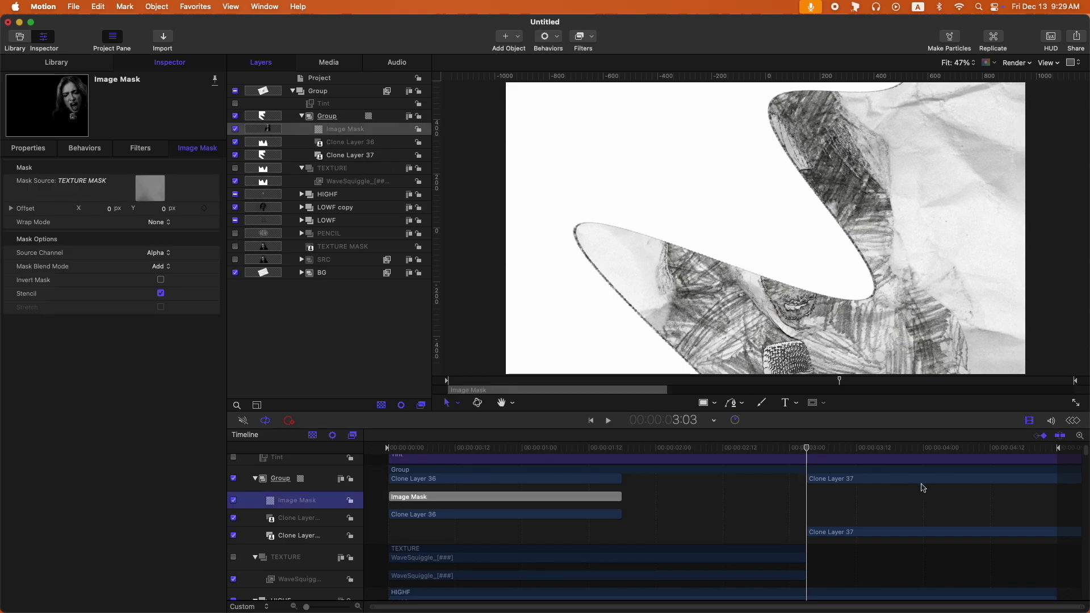
pyautogui.moveTo(814, 452); pyautogui.dragTo(1052, 448)
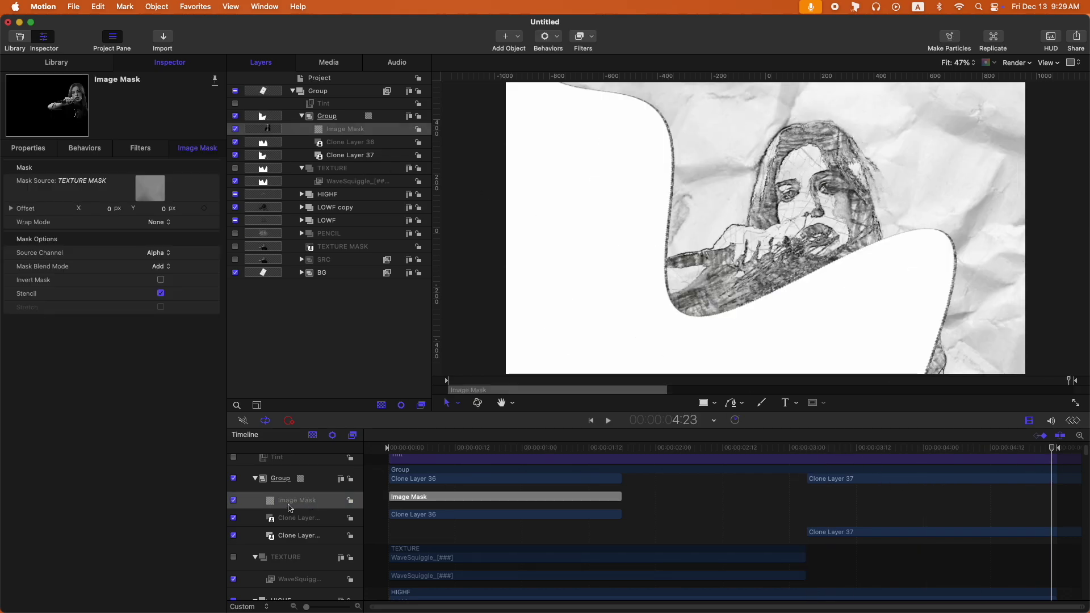
pyautogui.press('o')
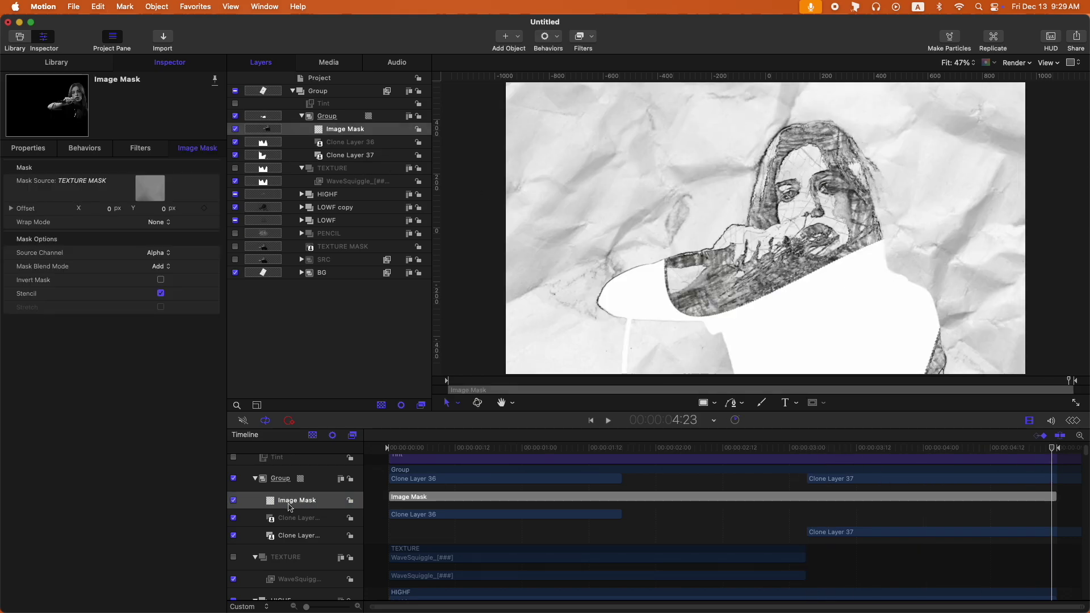
pyautogui.click(504, 449)
pyautogui.click(419, 452)
pyautogui.press('space')
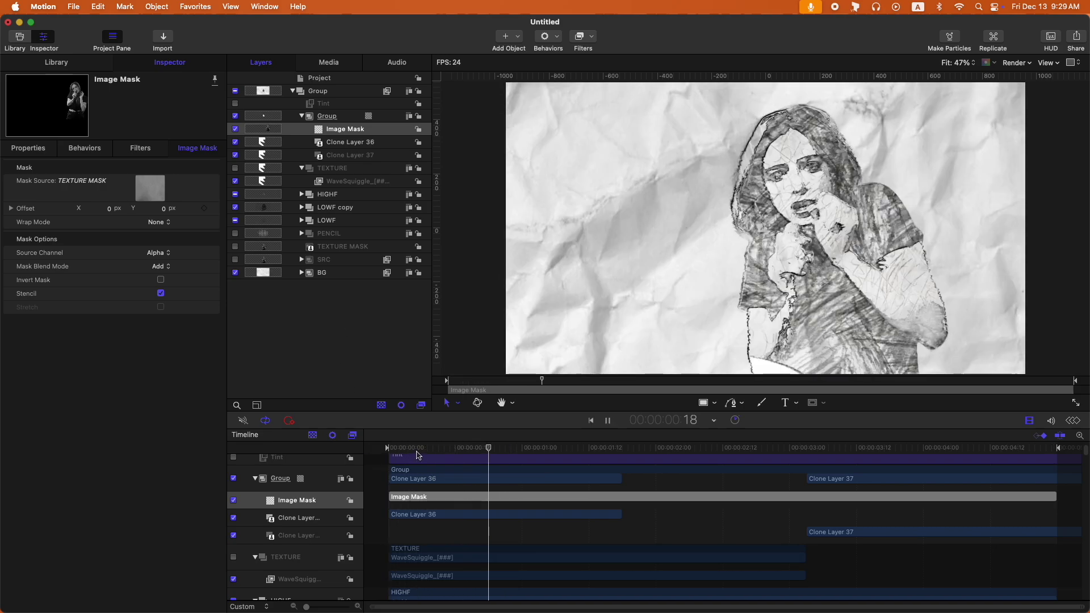
pyautogui.press('space')
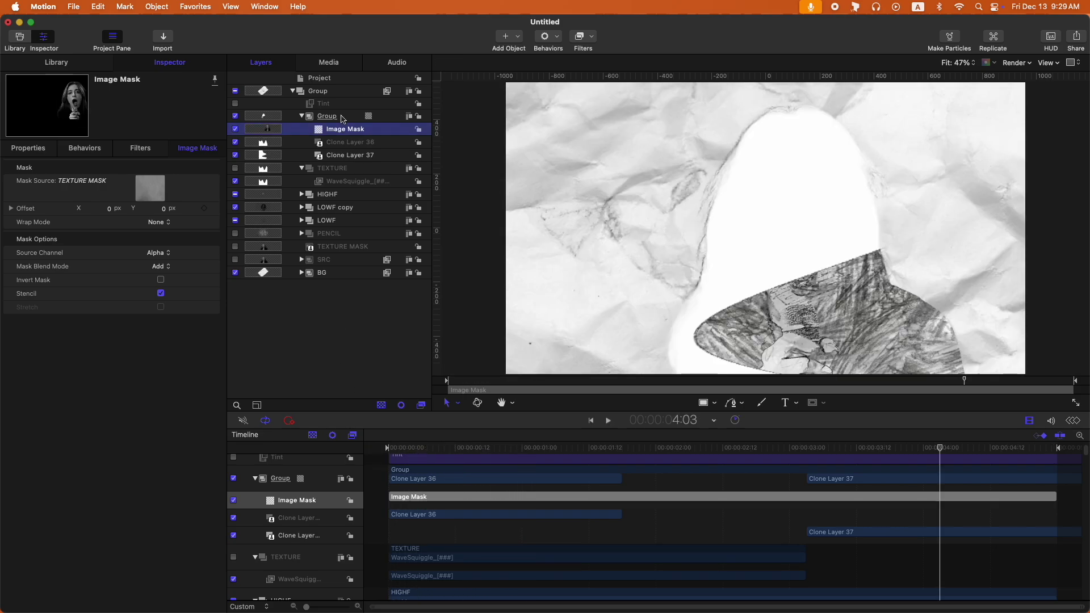
# Set the blend mode of the group holding the texture clones to Multiply and play the animation
pyautogui.click(327, 116)
pyautogui.click(27, 149)
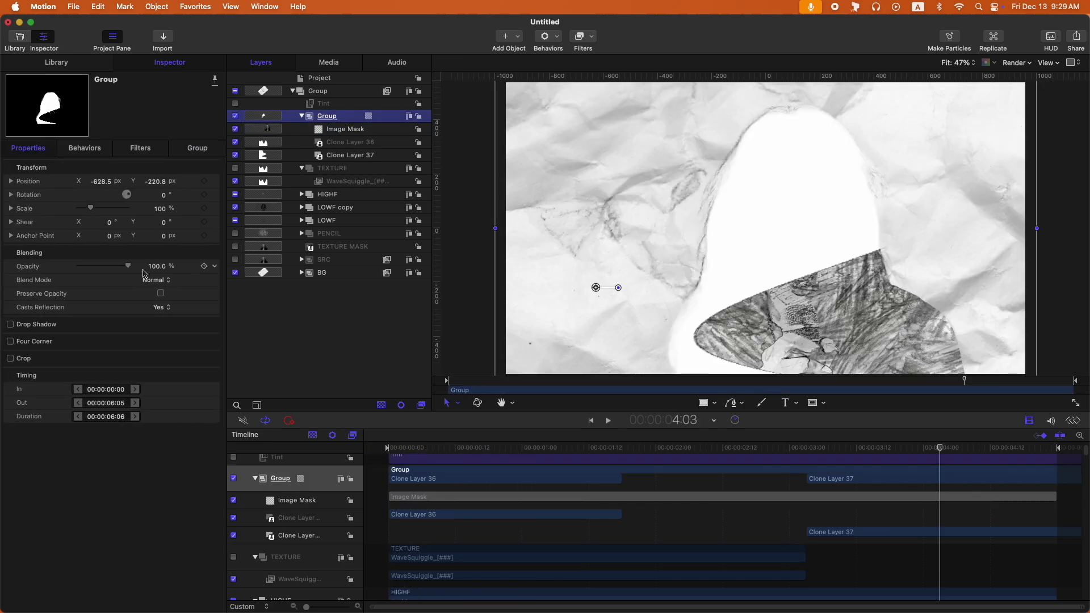
pyautogui.click(152, 280)
pyautogui.click(157, 307)
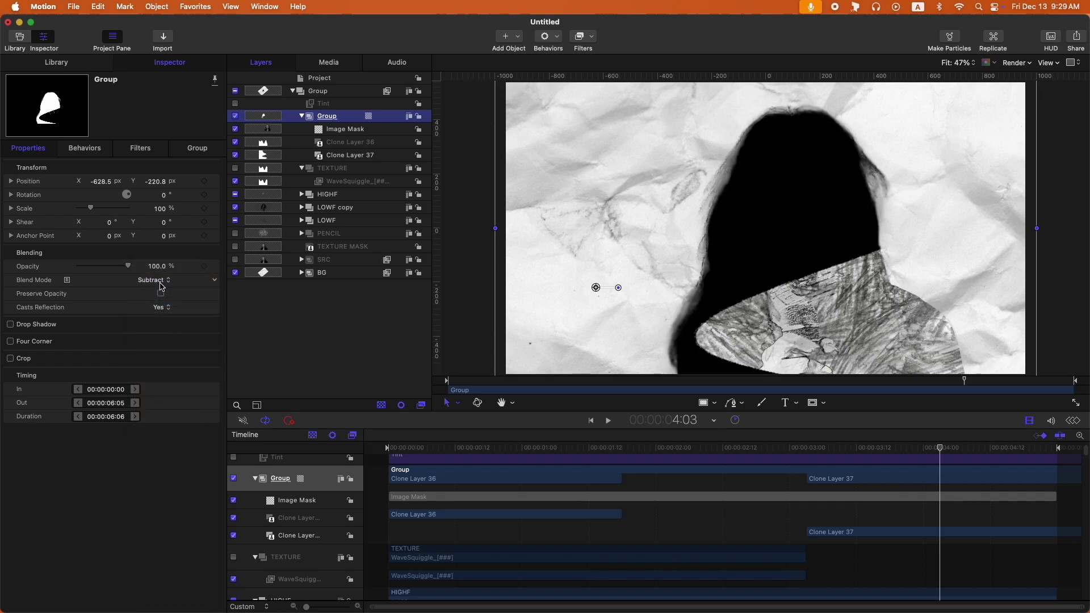
pyautogui.click(160, 289)
pyautogui.click(161, 291)
pyautogui.click(161, 287)
pyautogui.click(162, 283)
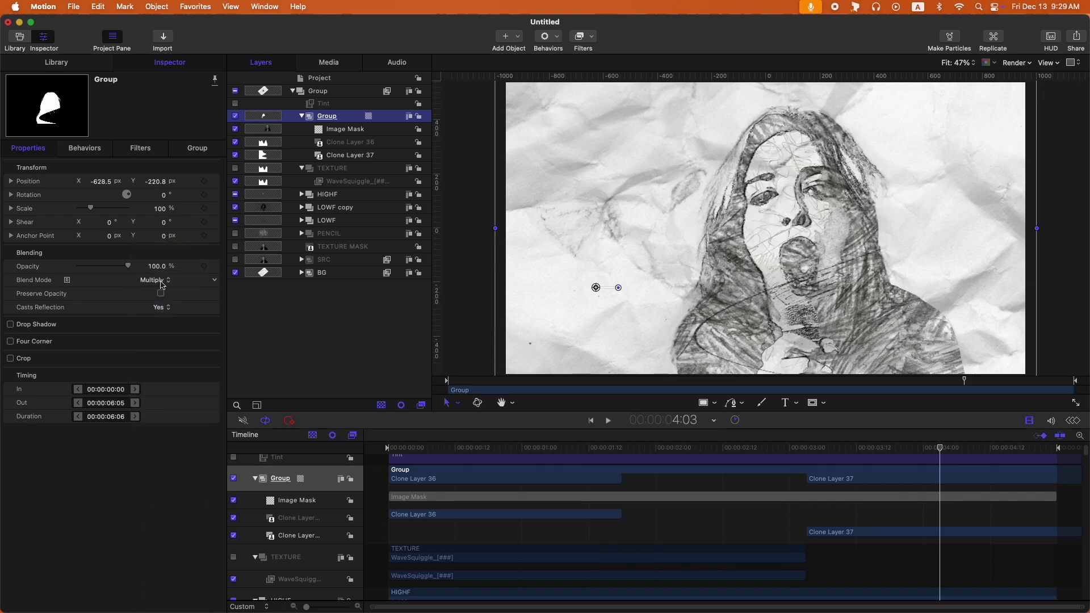
pyautogui.press('space')
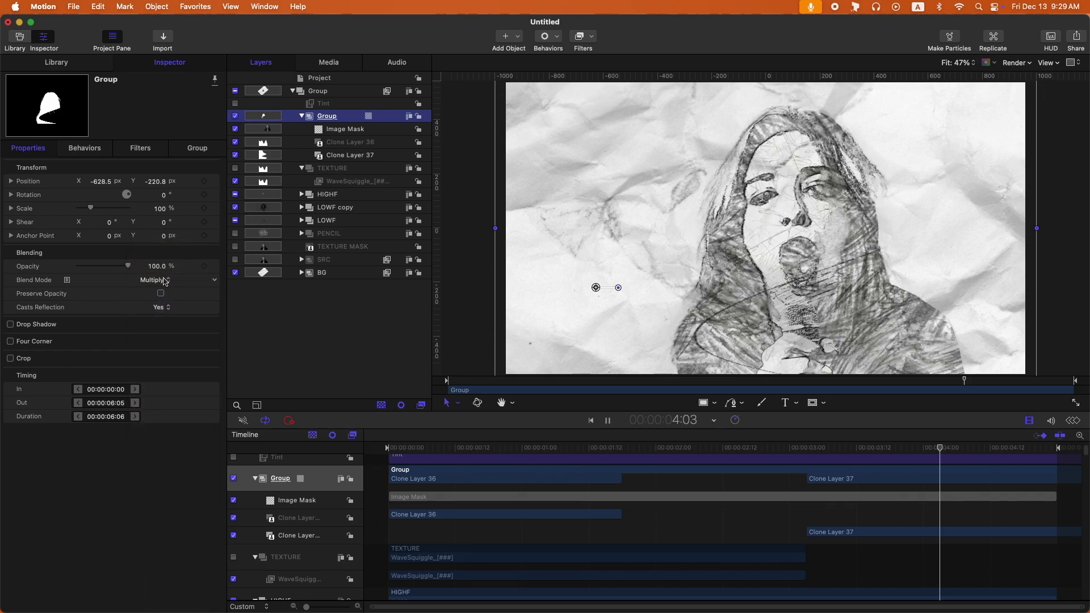